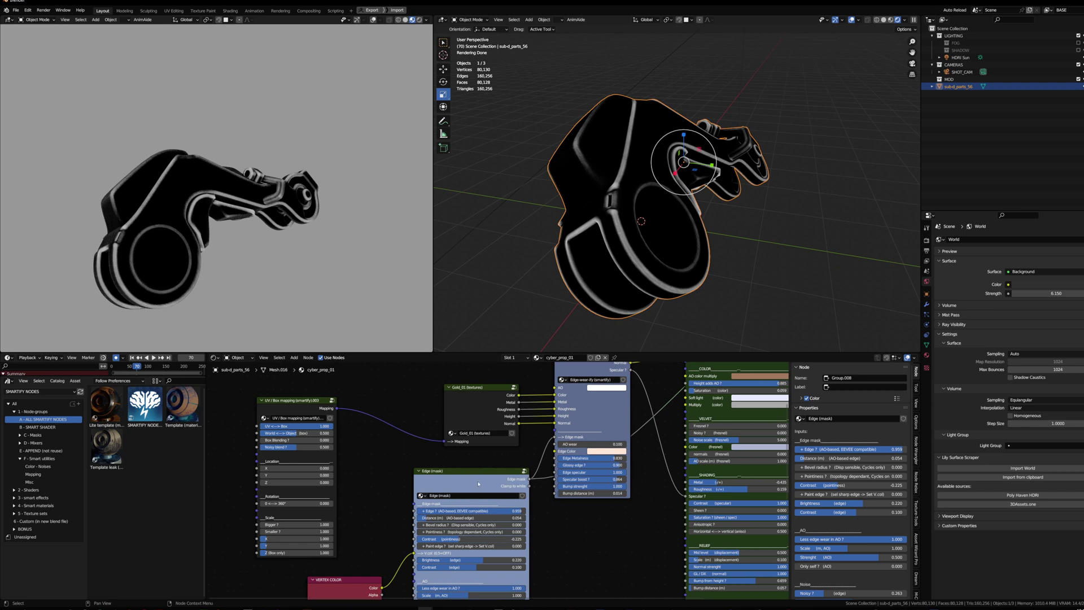
Examine the edge mask on the robotic prop and look at its mesh topology in Edit Mode, returning to Object Mode.
{"action": "left_click_drag", "start_coordinate": [474, 484], "coordinate": [475, 479]}
{"action": "scroll", "coordinate": [485, 483], "scroll_direction": "down", "scroll_amount": 1}
{"action": "middle_click_drag", "start_coordinate": [849, 89], "coordinate": [832, 90]}
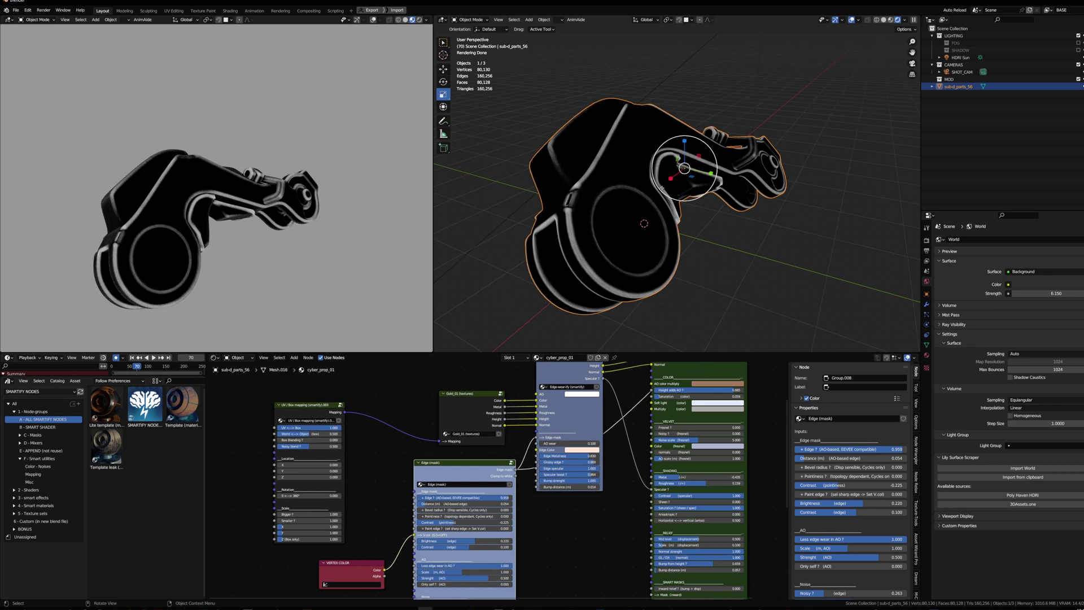
{"action": "key", "text": "Tab"}
{"action": "middle_click_drag", "start_coordinate": [662, 188], "coordinate": [630, 231]}
{"action": "scroll", "coordinate": [694, 234], "scroll_direction": "up", "scroll_amount": 4}
{"action": "scroll", "coordinate": [695, 235], "scroll_direction": "down", "scroll_amount": 4}
{"action": "scroll", "coordinate": [670, 232], "scroll_direction": "down", "scroll_amount": 1}
{"action": "key", "text": "Tab"}
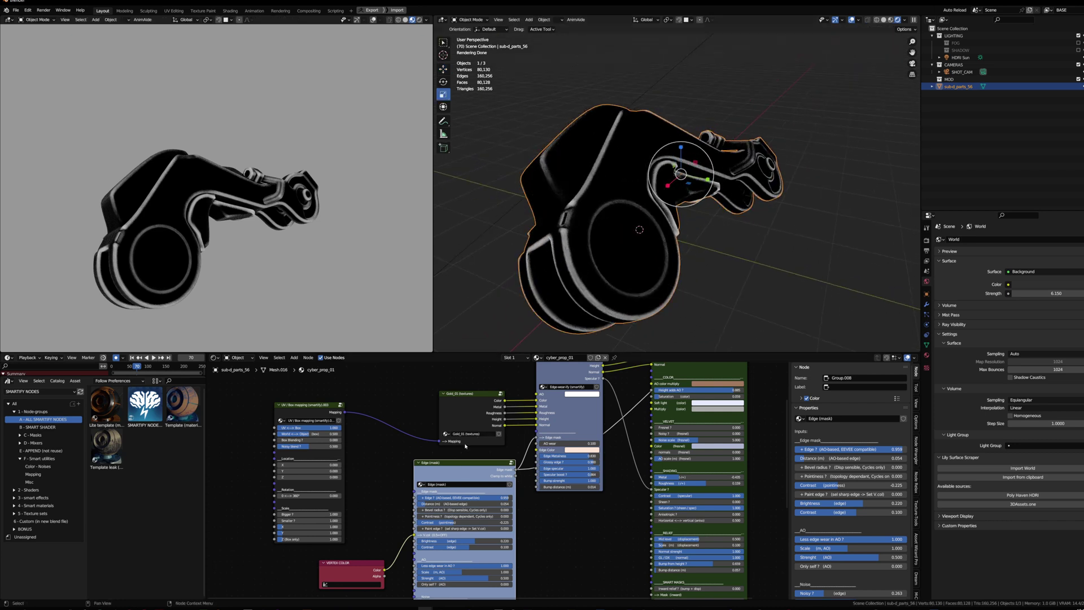
Compare the prop's edge mask in the preview viewport and the rendered viewport from similar angles.
{"action": "left_click_drag", "start_coordinate": [463, 469], "coordinate": [465, 466]}
{"action": "middle_click_drag", "start_coordinate": [592, 250], "coordinate": [630, 253]}
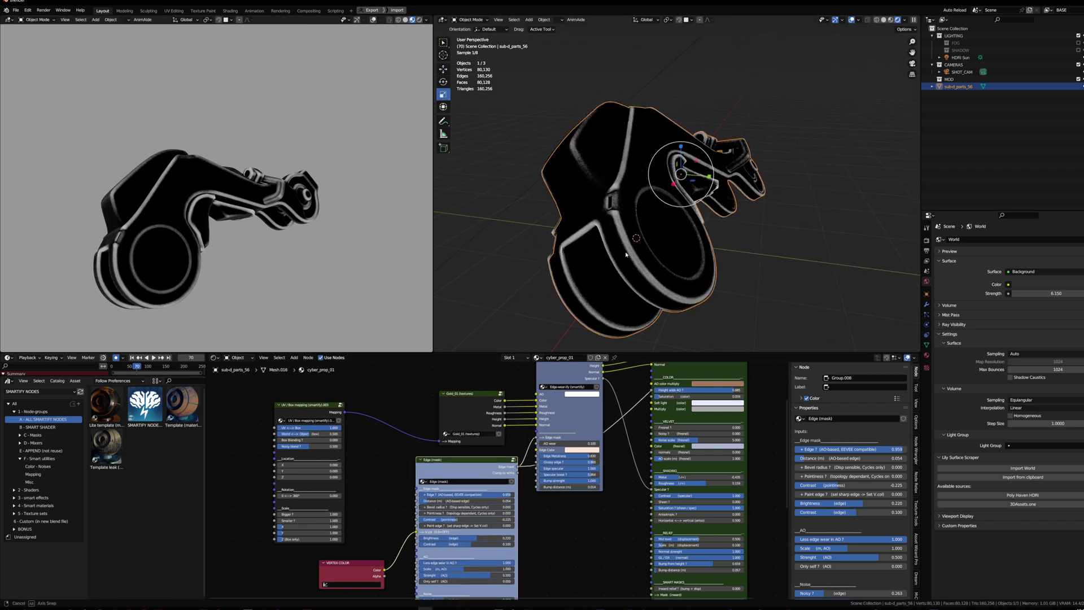
{"action": "middle_click_drag", "start_coordinate": [259, 248], "coordinate": [281, 243]}
{"action": "scroll", "coordinate": [280, 242], "scroll_direction": "up", "scroll_amount": 3}
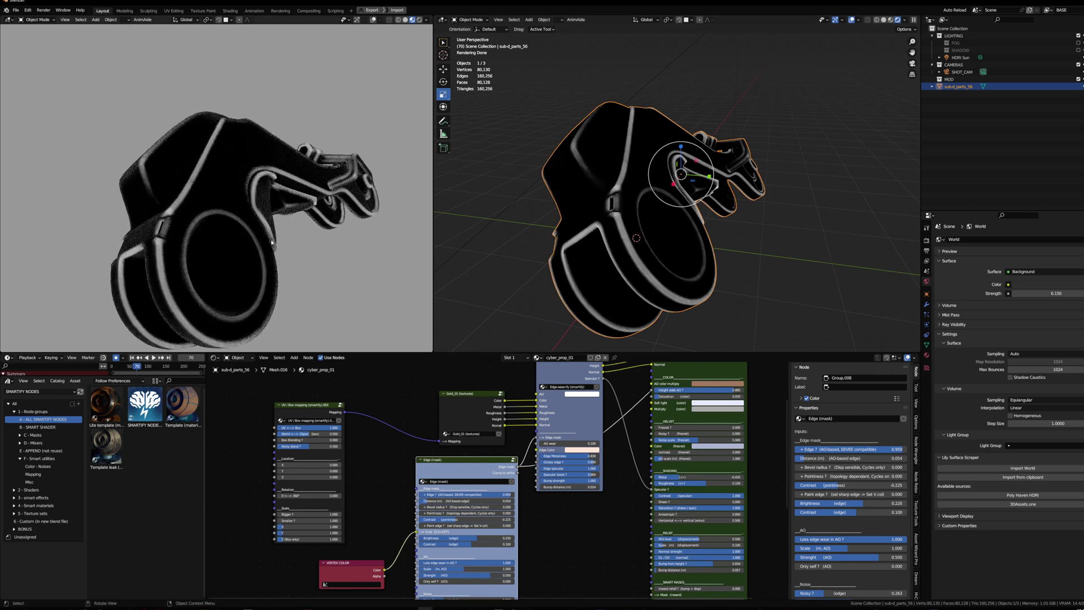
{"action": "left_click_drag", "start_coordinate": [462, 469], "coordinate": [463, 467]}
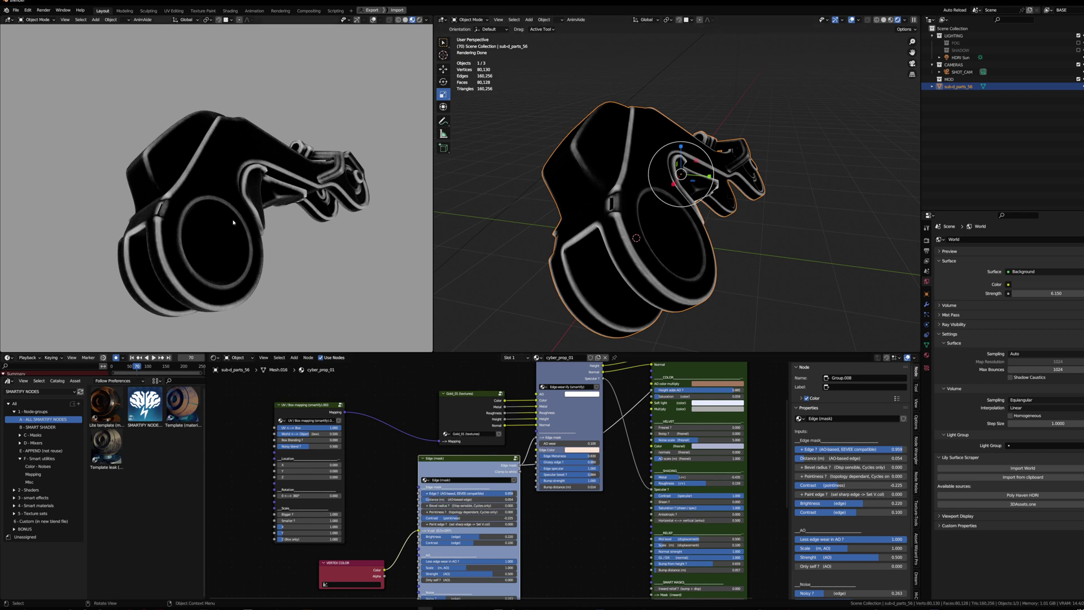
{"action": "middle_click_drag", "start_coordinate": [233, 223], "coordinate": [243, 248]}
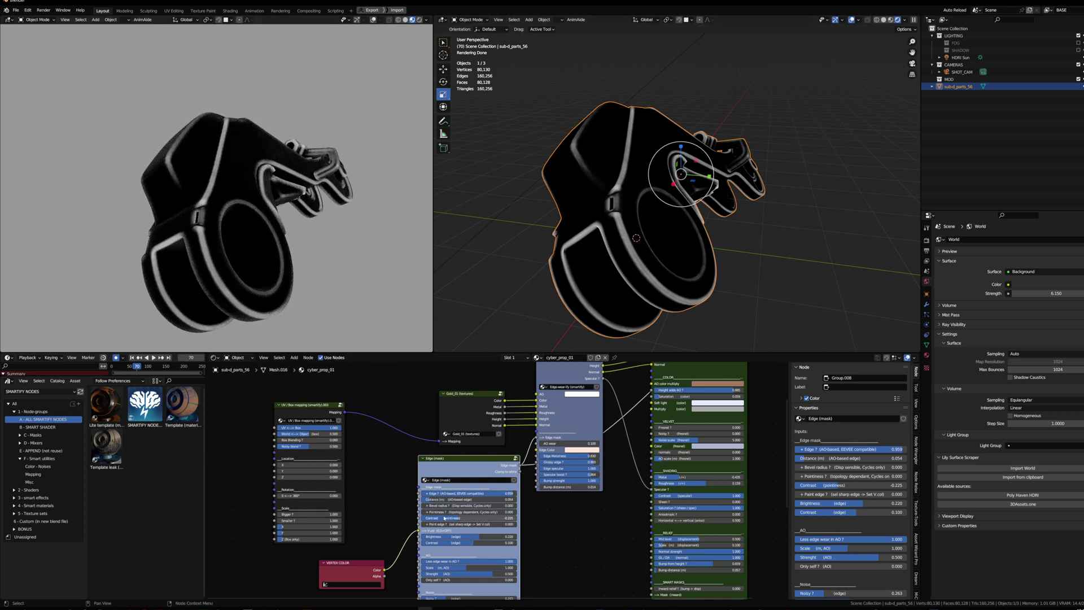
{"action": "scroll", "coordinate": [445, 518], "scroll_direction": "up", "scroll_amount": 2}
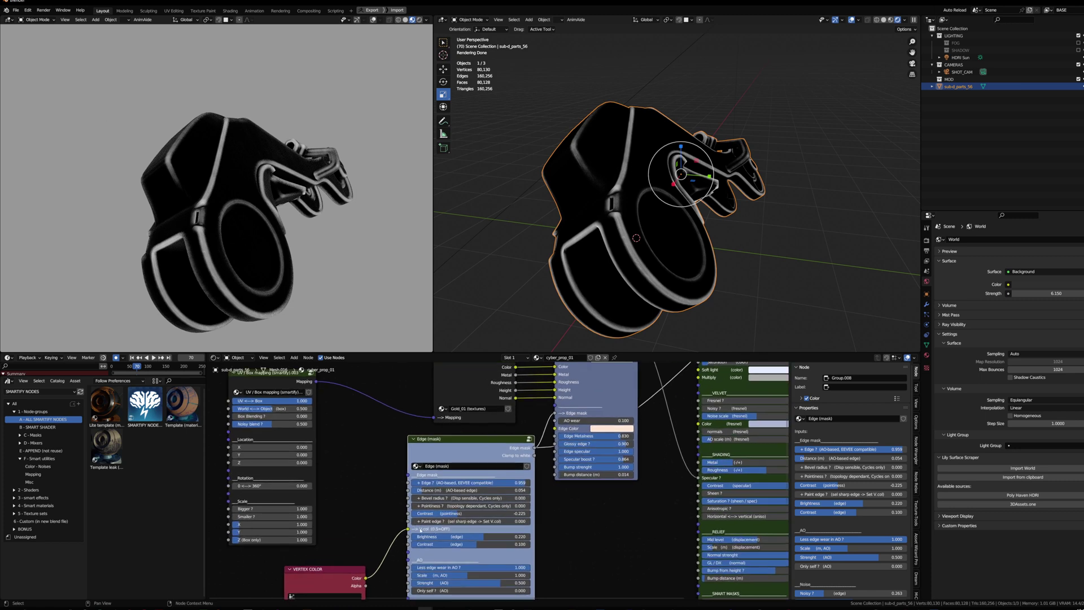
{"action": "mouse_move", "coordinate": [257, 234]}
{"action": "middle_mouse_down"}
{"action": "mouse_move", "coordinate": [264, 246]}
{"action": "mouse_move", "coordinate": [240, 241]}
{"action": "middle_mouse_up"}
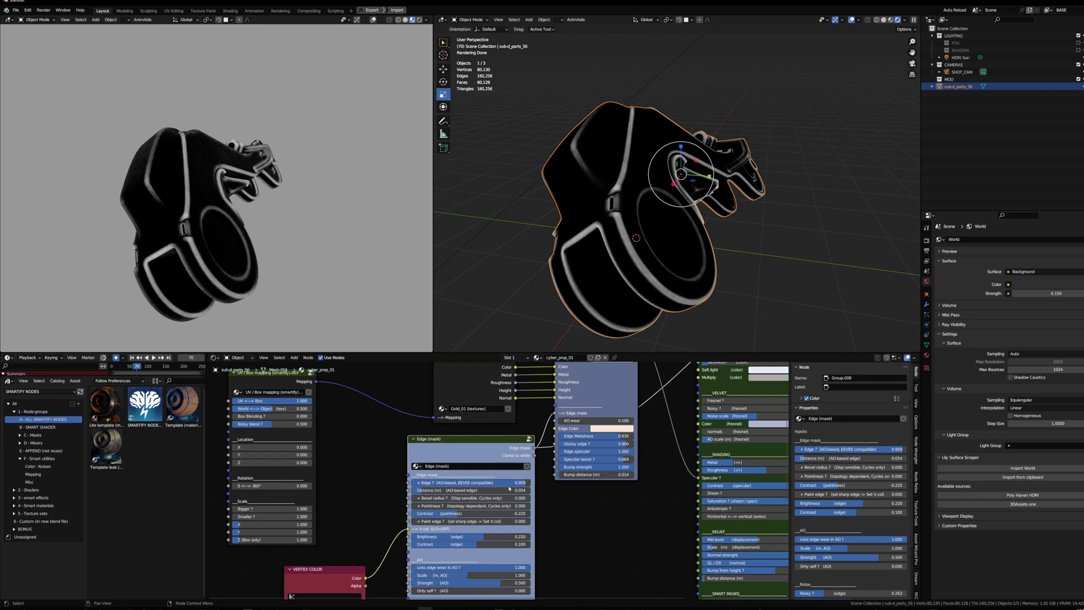
Set the AO-based Edge amount of the Edge mask node to 0.988.
{"action": "left_click_drag", "start_coordinate": [518, 485], "coordinate": [423, 464]}
{"action": "scroll", "coordinate": [451, 495], "scroll_direction": "up", "scroll_amount": 7}
{"action": "scroll", "coordinate": [411, 473], "scroll_direction": "up", "scroll_amount": 2}
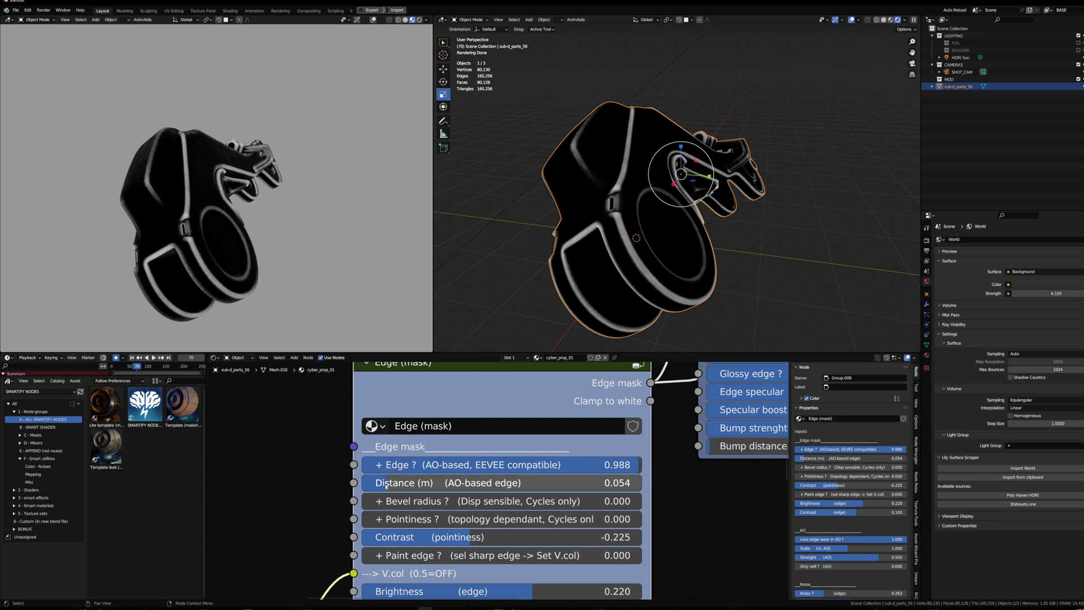
Raise the AO-based edge Distance to 0.141 and on to 1 m, and inspect the widened mask on the prop.
{"action": "left_click_drag", "start_coordinate": [389, 486], "coordinate": [431, 488]}
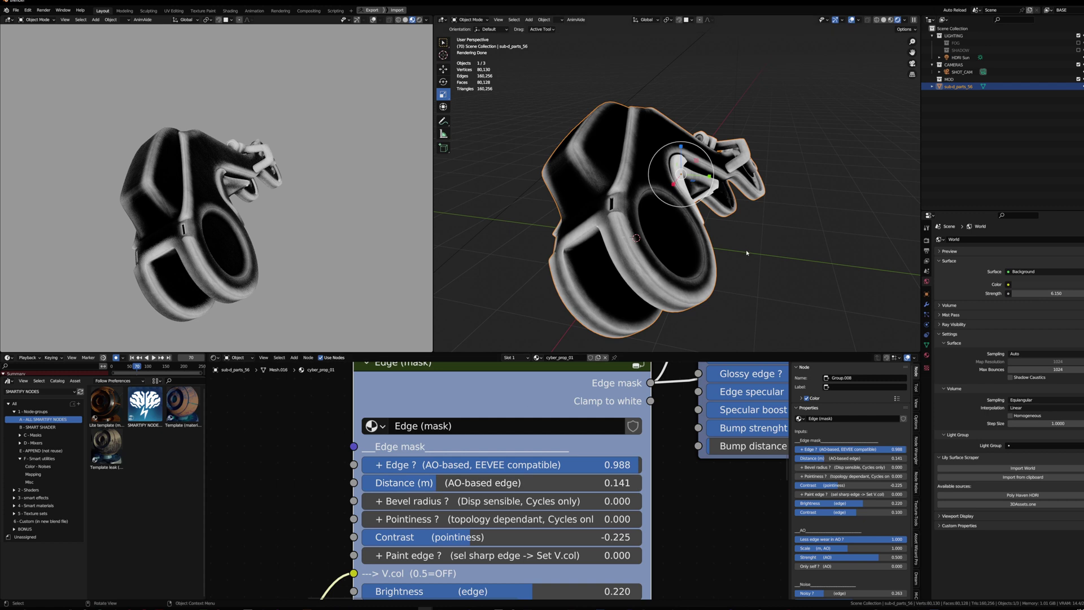
{"action": "left_click_drag", "start_coordinate": [458, 481], "coordinate": [635, 481]}
{"action": "left_click", "coordinate": [613, 487]}
{"action": "type", "text": "1"}
{"action": "key", "text": "Return"}
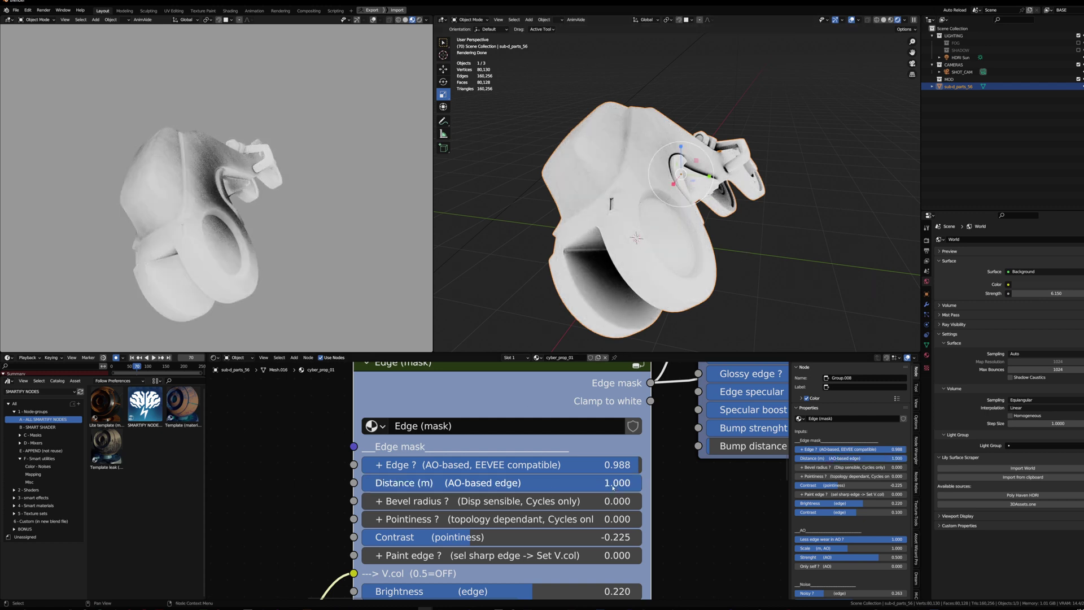
{"action": "scroll", "coordinate": [747, 234], "scroll_direction": "up", "scroll_amount": 1}
{"action": "middle_click_drag", "start_coordinate": [721, 250], "coordinate": [675, 199]}
{"action": "scroll", "coordinate": [739, 241], "scroll_direction": "up", "scroll_amount": 2}
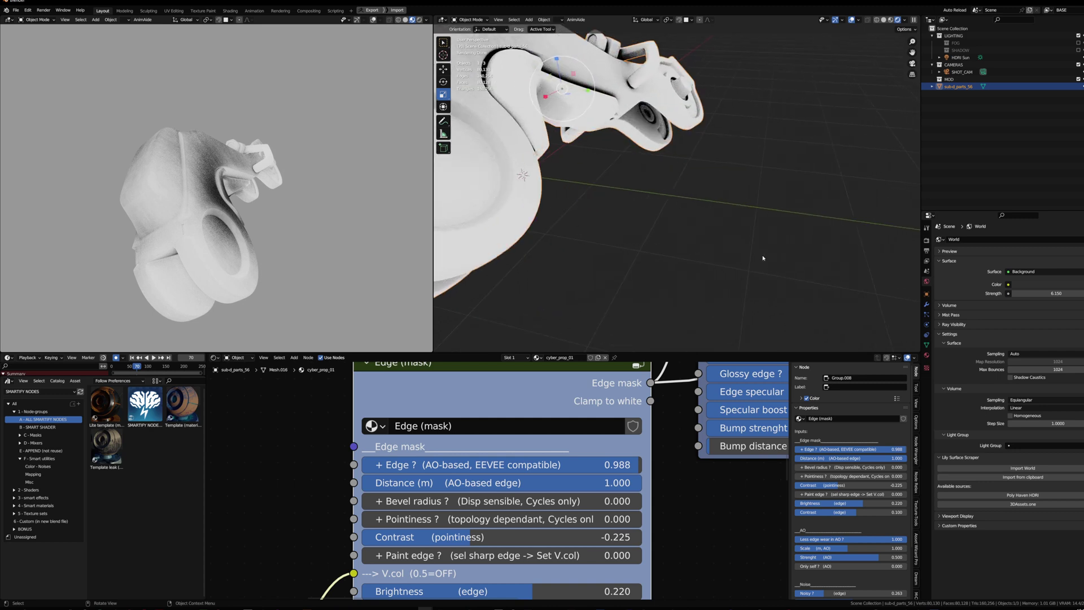
{"action": "scroll", "coordinate": [732, 213], "scroll_direction": "down", "scroll_amount": 3}
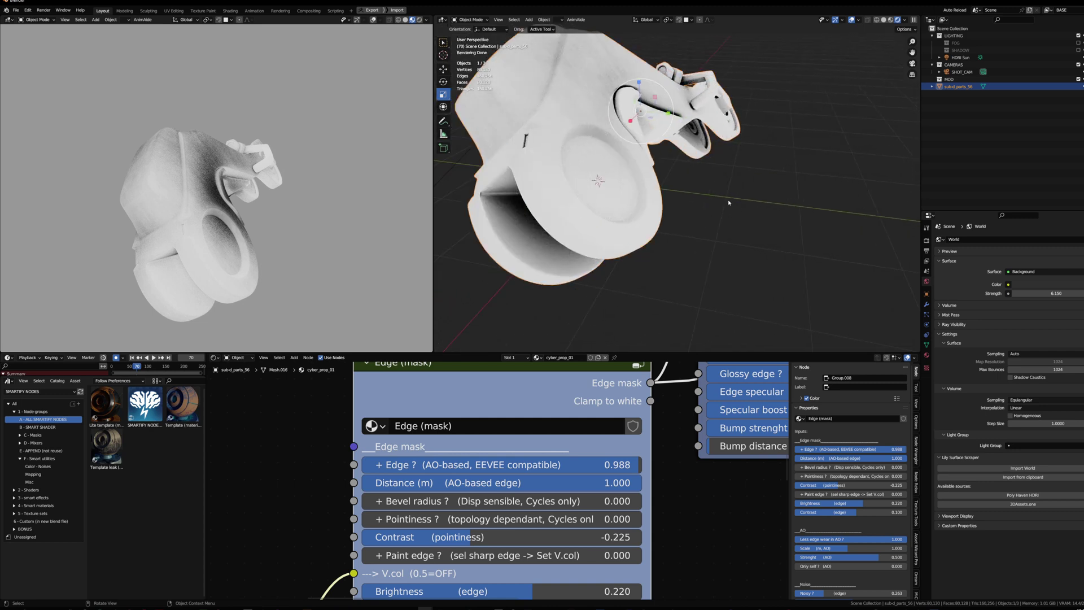
{"action": "middle_click_drag", "start_coordinate": [728, 204], "coordinate": [763, 245], "text": "shift"}
Set the AO-based edge Distance to 0.055 m and the Noisy edge amount to 1.000 in the Edge mask node.
{"action": "left_click_drag", "start_coordinate": [636, 484], "coordinate": [430, 486]}
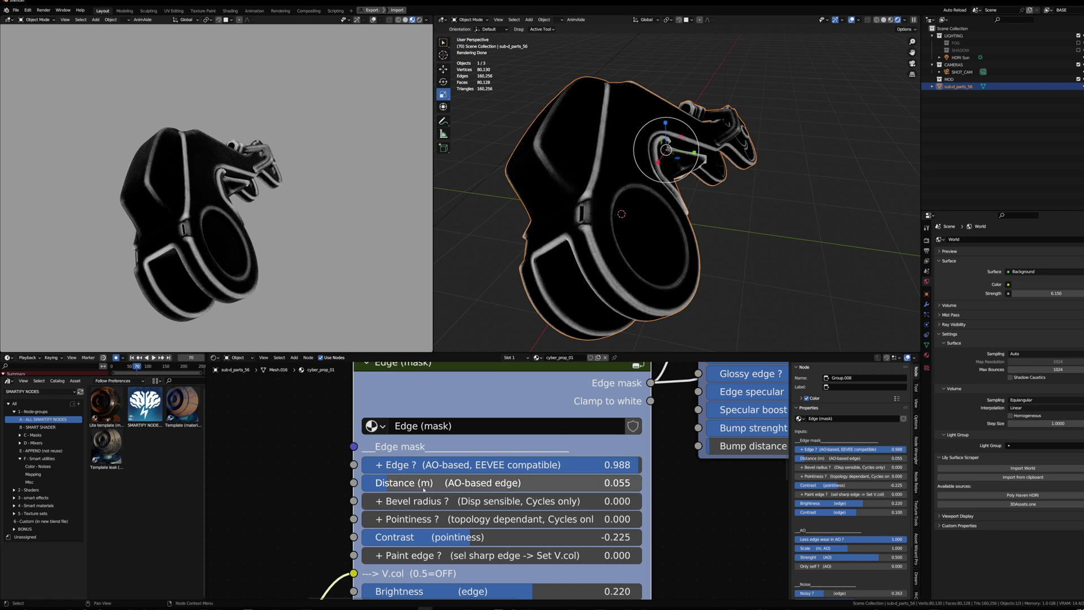
{"action": "middle_click_drag", "start_coordinate": [446, 564], "coordinate": [463, 410]}
{"action": "scroll", "coordinate": [463, 409], "scroll_direction": "down", "scroll_amount": 2}
{"action": "left_click_drag", "start_coordinate": [451, 549], "coordinate": [597, 548]}
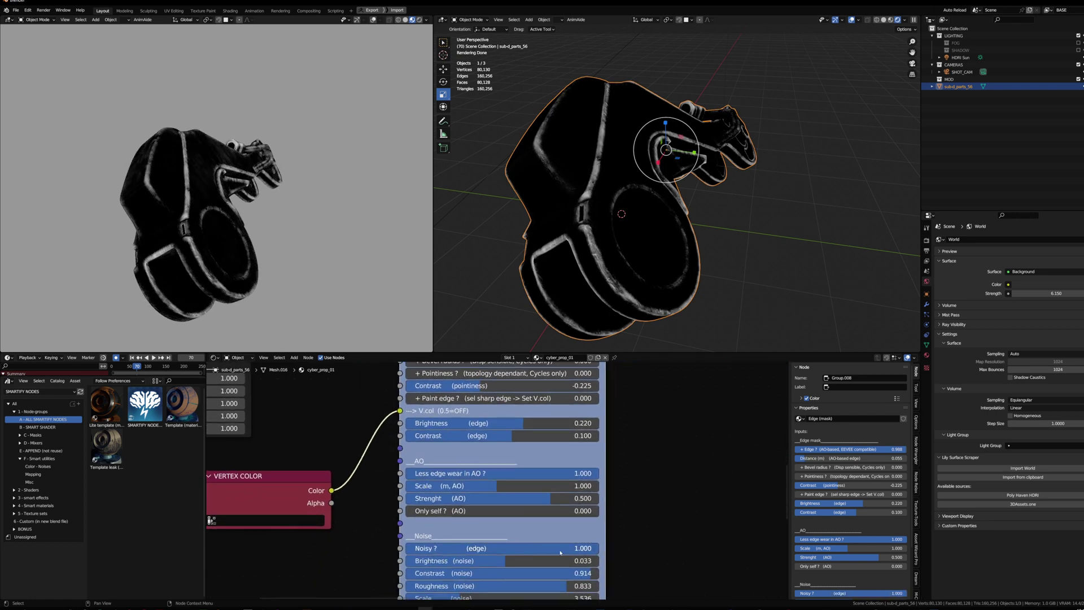
Set the noise Brightness to -0.397 and the noise contrast to 1.000 in the Edge mask node.
{"action": "scroll", "coordinate": [649, 307], "scroll_direction": "up", "scroll_amount": 5}
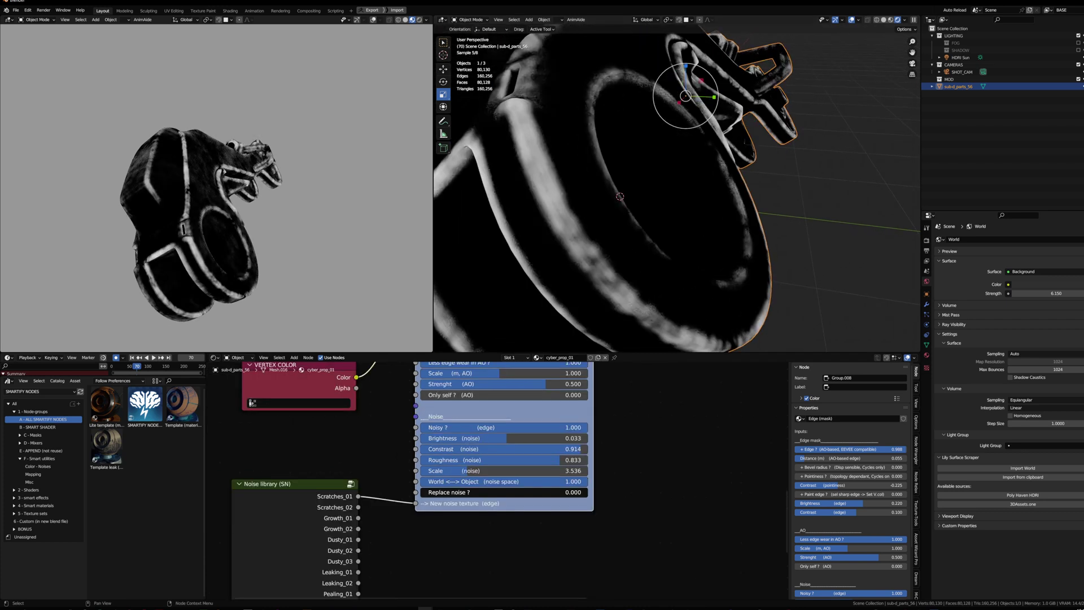
{"action": "middle_click_drag", "start_coordinate": [636, 303], "coordinate": [545, 226]}
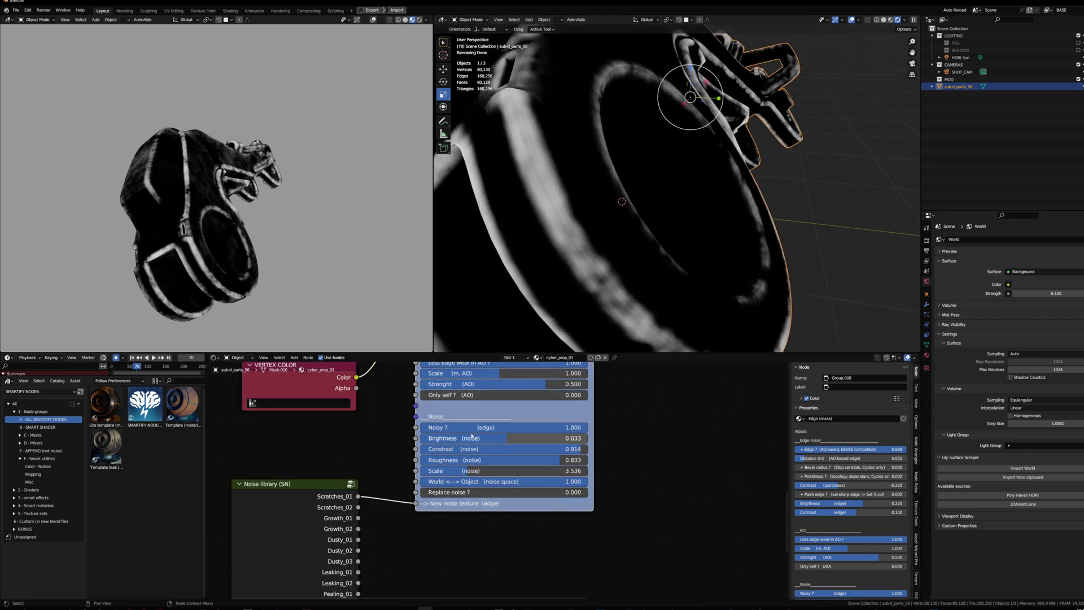
{"action": "scroll", "coordinate": [472, 438], "scroll_direction": "up", "scroll_amount": 1}
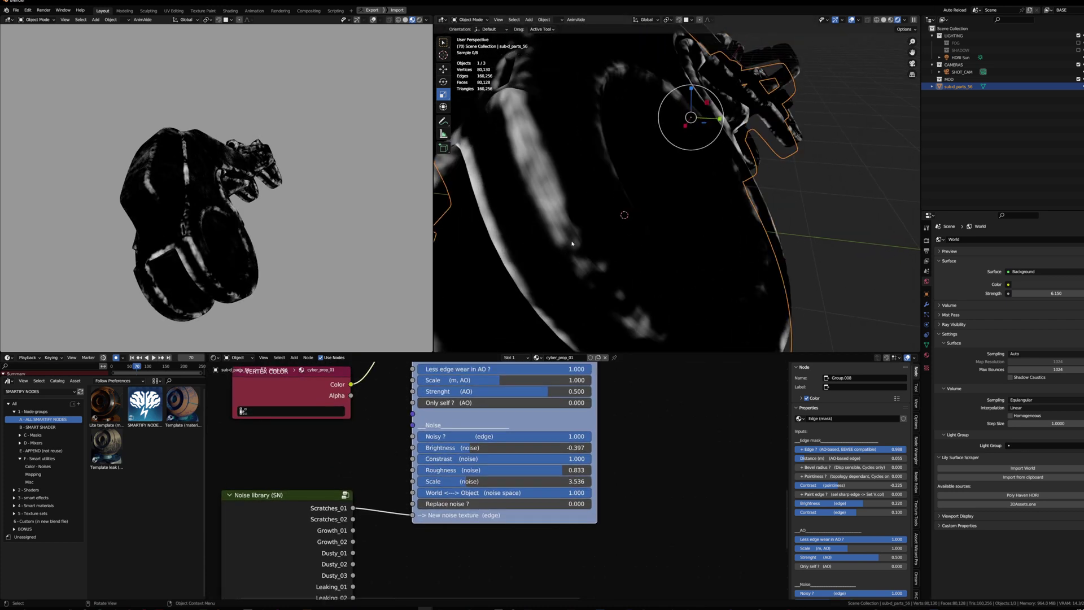
{"action": "middle_click_drag", "start_coordinate": [572, 244], "coordinate": [566, 262]}
{"action": "scroll", "coordinate": [347, 504], "scroll_direction": "up", "scroll_amount": 1}
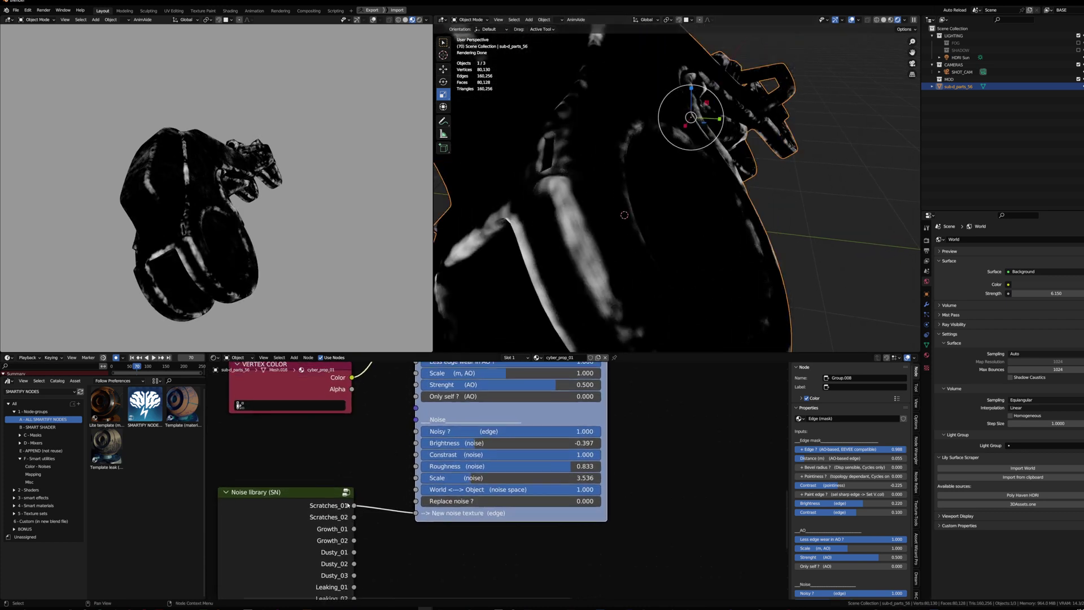
Set Replace noise to 0.993 so the Scratches_01 output of the Noise library node drives the edge noise.
{"action": "left_click_drag", "start_coordinate": [300, 513], "coordinate": [304, 506]}
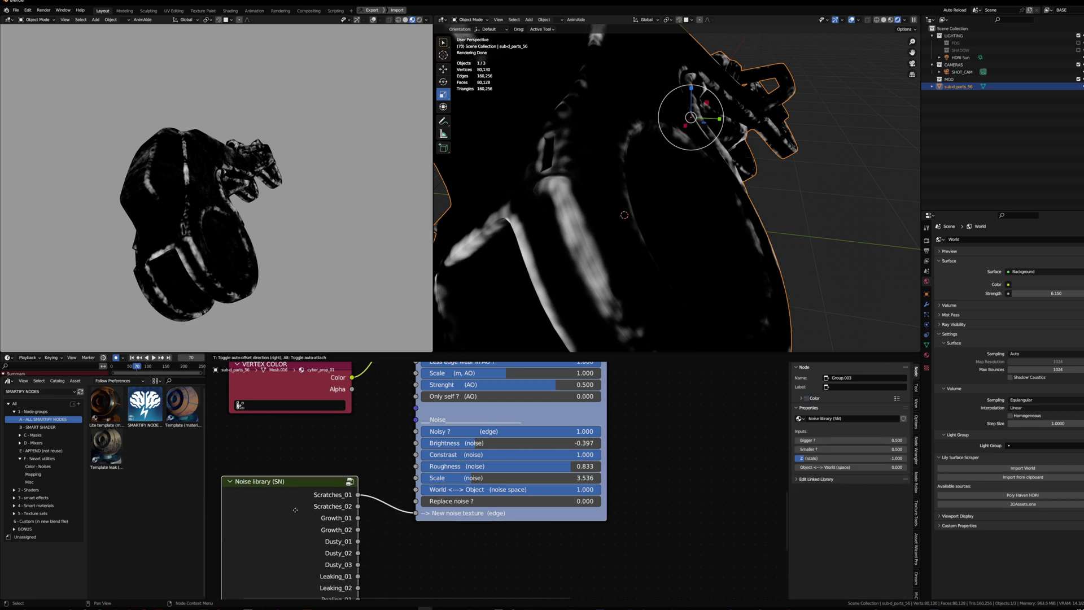
{"action": "left_click_drag", "start_coordinate": [434, 501], "coordinate": [597, 500]}
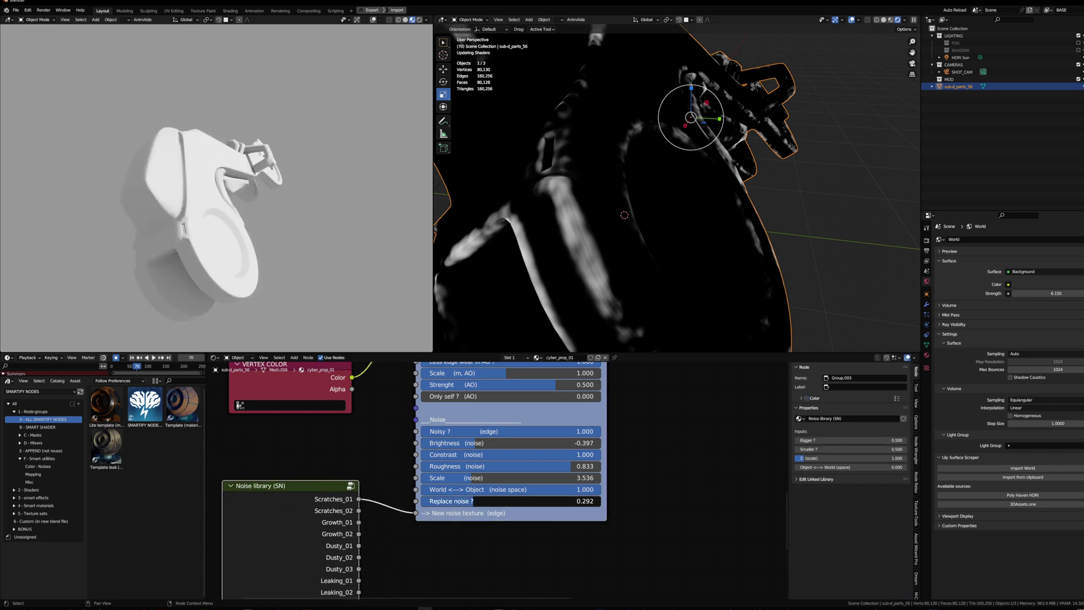
{"action": "middle_click_drag", "start_coordinate": [566, 210], "coordinate": [571, 220]}
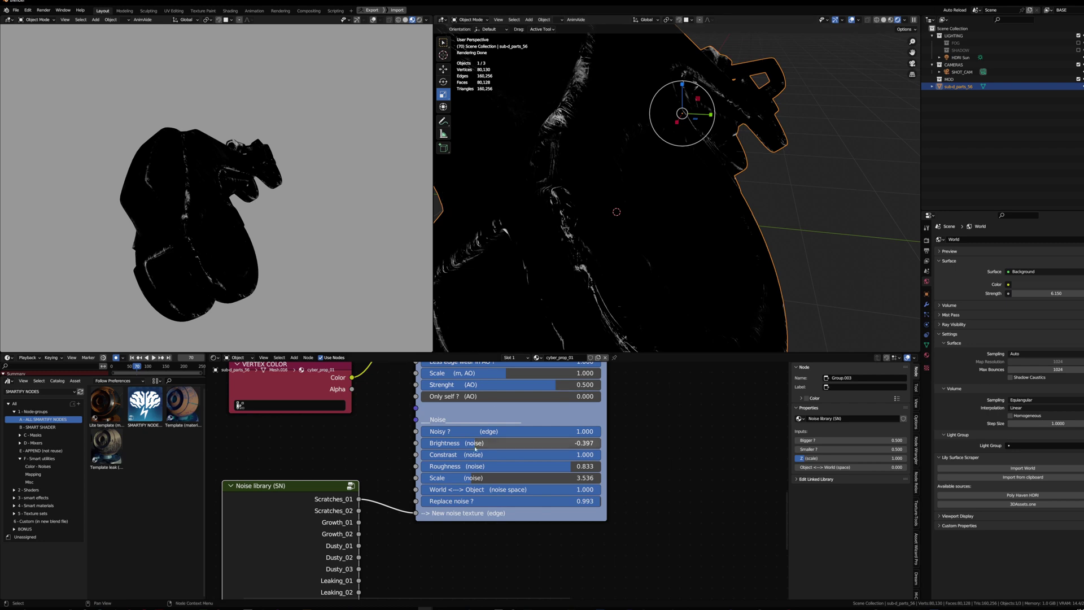
Set the noise Brightness of the Edge mask node to 0.244 and check the scratched edges on the whole prop.
{"action": "left_click_drag", "start_coordinate": [473, 444], "coordinate": [530, 445]}
{"action": "middle_click_drag", "start_coordinate": [570, 226], "coordinate": [590, 271]}
{"action": "scroll", "coordinate": [590, 271], "scroll_direction": "down", "scroll_amount": 3}
{"action": "scroll", "coordinate": [497, 457], "scroll_direction": "down", "scroll_amount": 1}
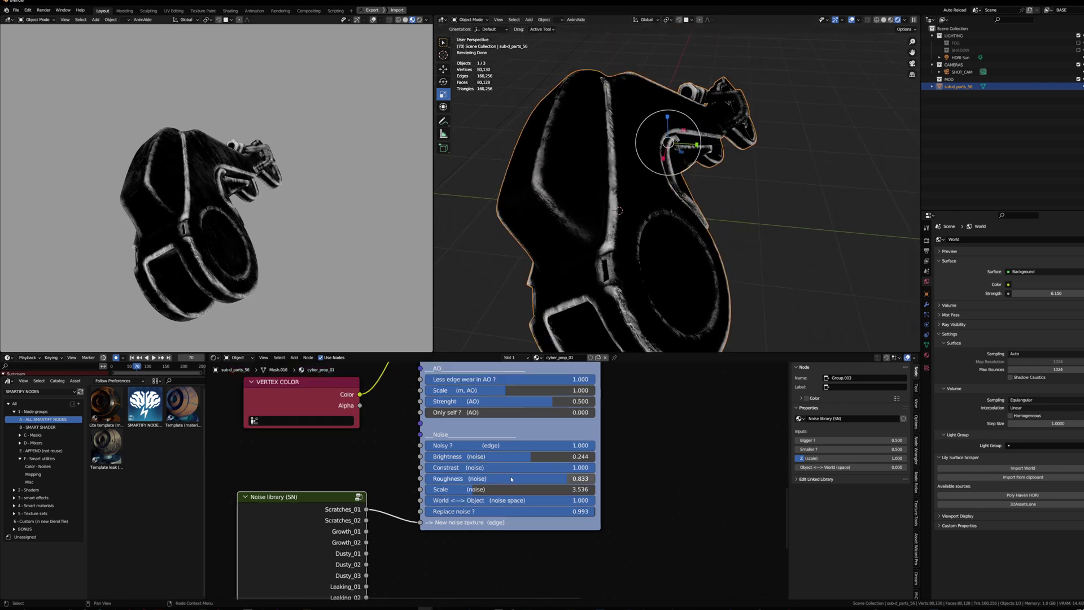
Set the Bevel radius of the Edge mask node to 0.090 and inspect the wider edges close up.
{"action": "middle_click_drag", "start_coordinate": [510, 395], "coordinate": [503, 581]}
{"action": "scroll", "coordinate": [445, 476], "scroll_direction": "up", "scroll_amount": 3}
{"action": "left_click_drag", "start_coordinate": [428, 469], "coordinate": [461, 467]}
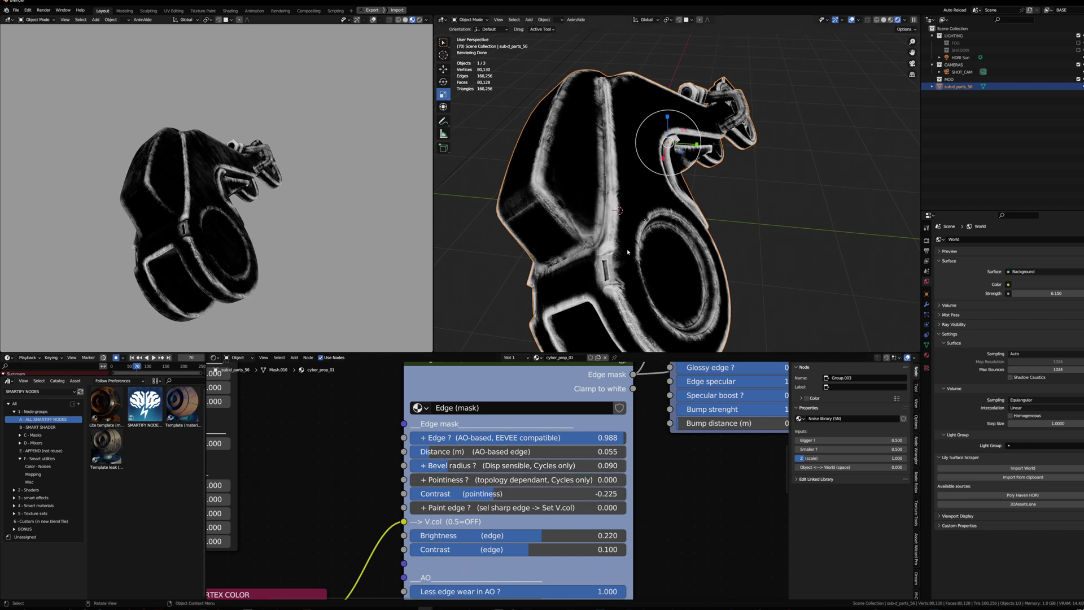
{"action": "mouse_move", "coordinate": [633, 452]}
{"action": "left_mouse_down"}
{"action": "mouse_move", "coordinate": [492, 456]}
{"action": "mouse_move", "coordinate": [635, 456]}
{"action": "left_mouse_up"}
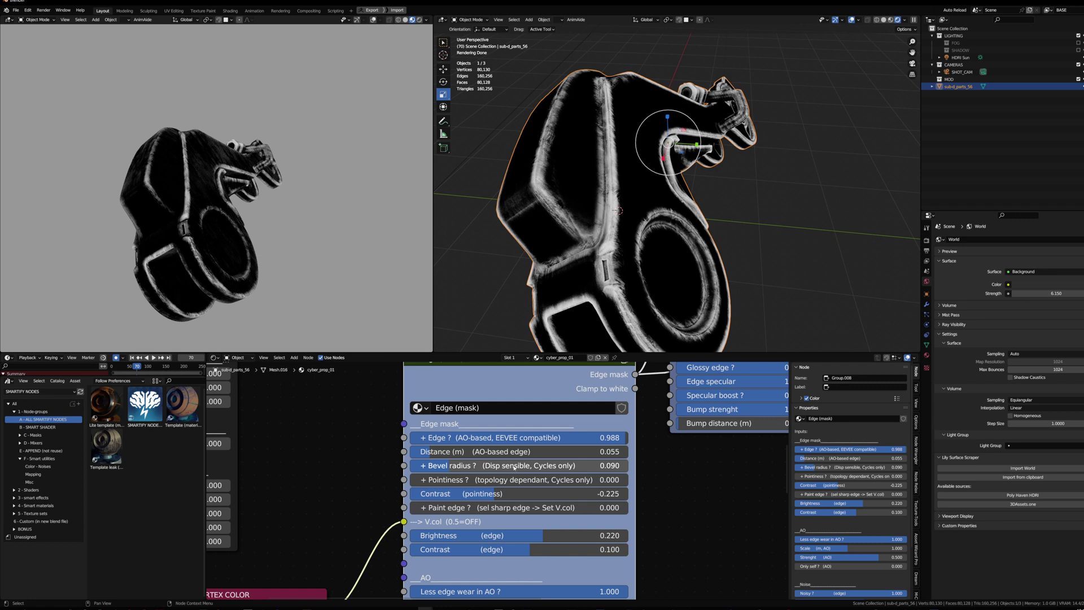
{"action": "scroll", "coordinate": [514, 467], "scroll_direction": "up", "scroll_amount": 2}
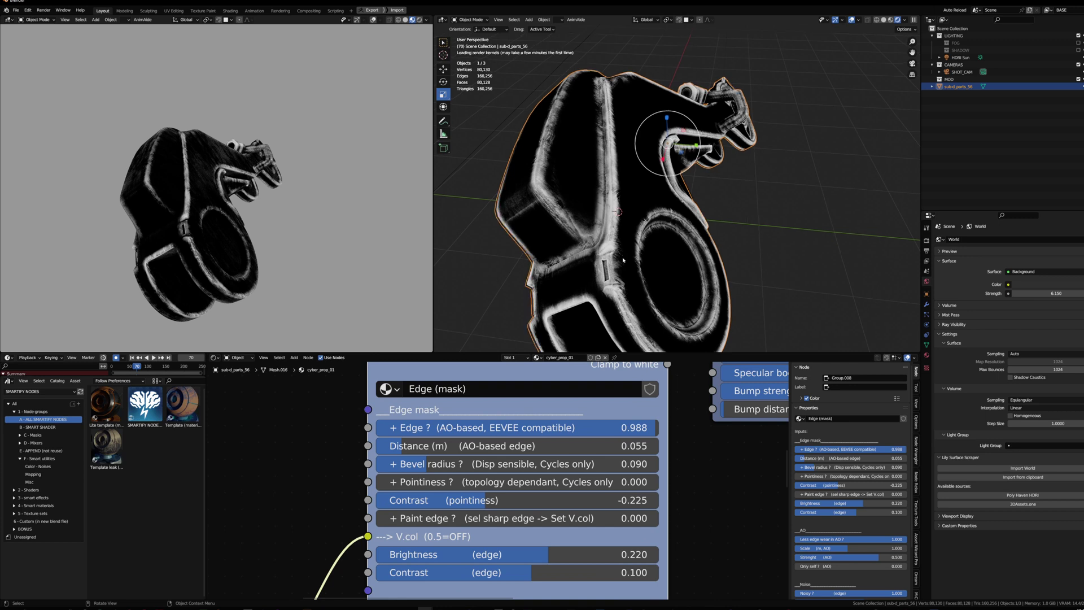
{"action": "scroll", "coordinate": [584, 214], "scroll_direction": "up", "scroll_amount": 3}
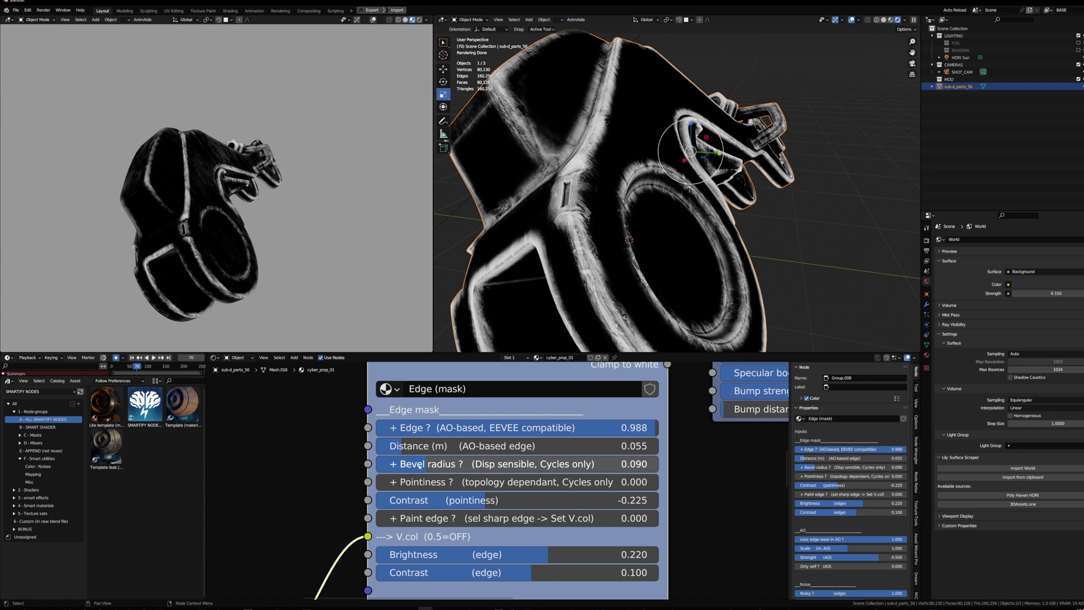
Reduce the Bevel radius to 0.039 and set the Pointiness to 0.348 in the Edge mask node.
{"action": "left_click_drag", "start_coordinate": [419, 467], "coordinate": [460, 481]}
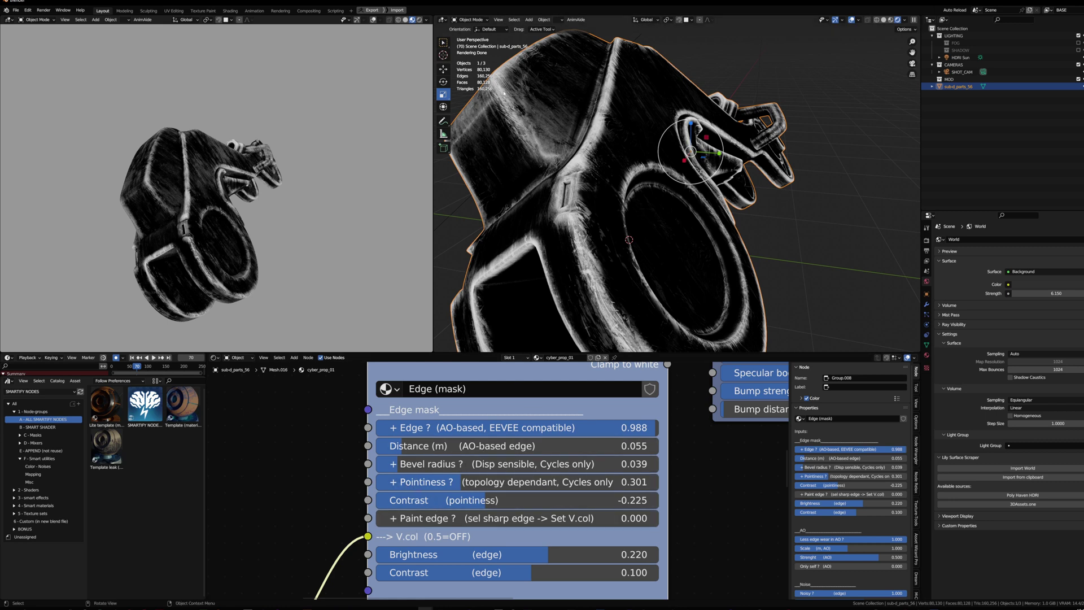
{"action": "middle_click_drag", "start_coordinate": [531, 136], "coordinate": [560, 102]}
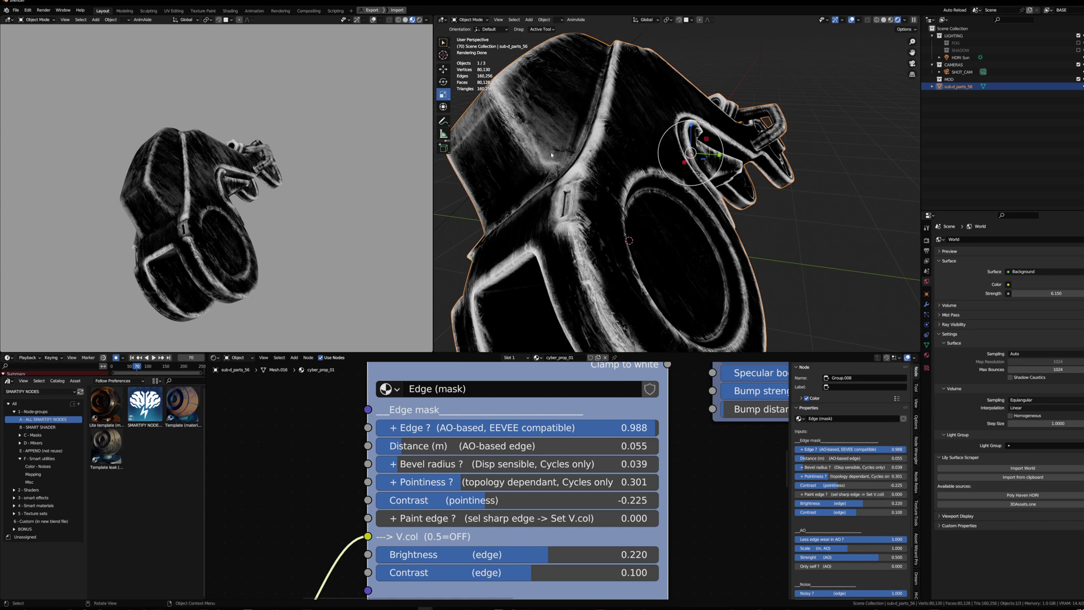
{"action": "middle_click_drag", "start_coordinate": [536, 105], "coordinate": [575, 113]}
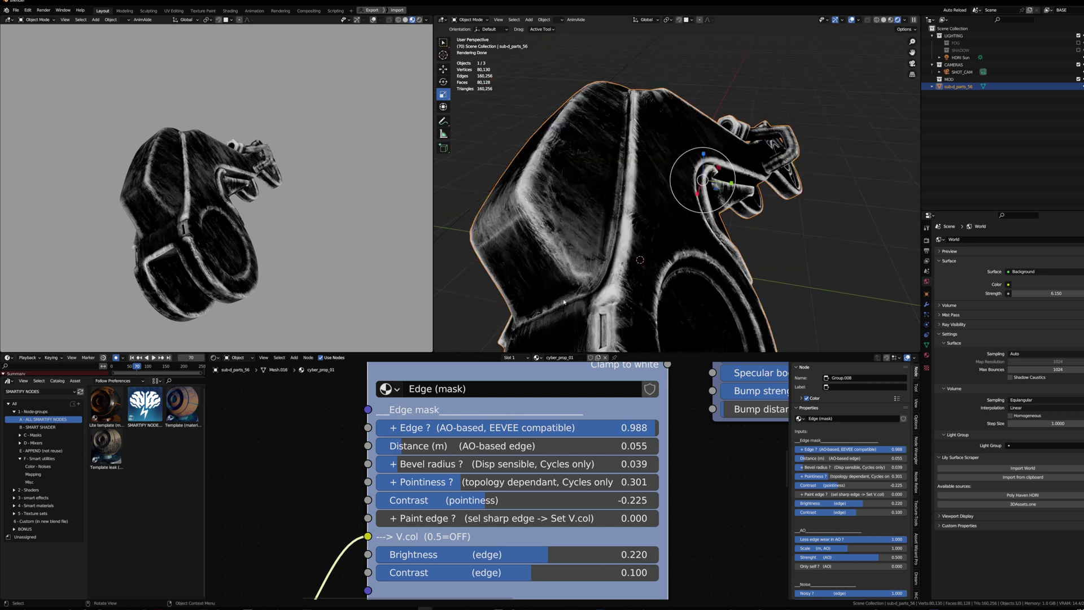
{"action": "left_click_drag", "start_coordinate": [451, 485], "coordinate": [464, 485]}
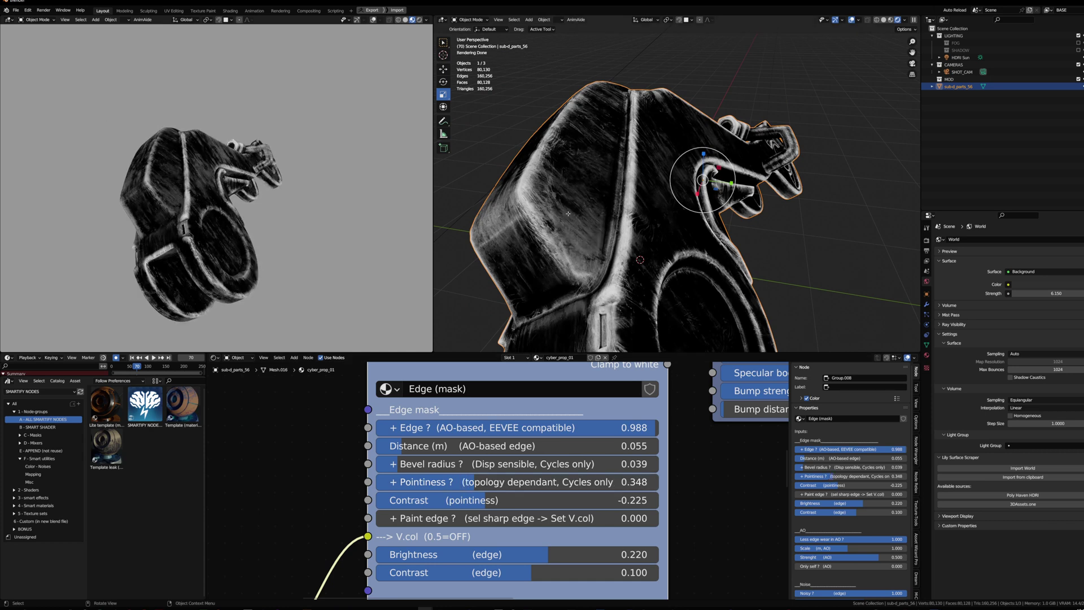
Check the prop's topology in Edit Mode and isolate the pointiness effect: set Edge and Bevel radius to 0.000, Pointiness to 0.227.
{"action": "key", "text": "Tab"}
{"action": "scroll", "coordinate": [512, 192], "scroll_direction": "up", "scroll_amount": 3}
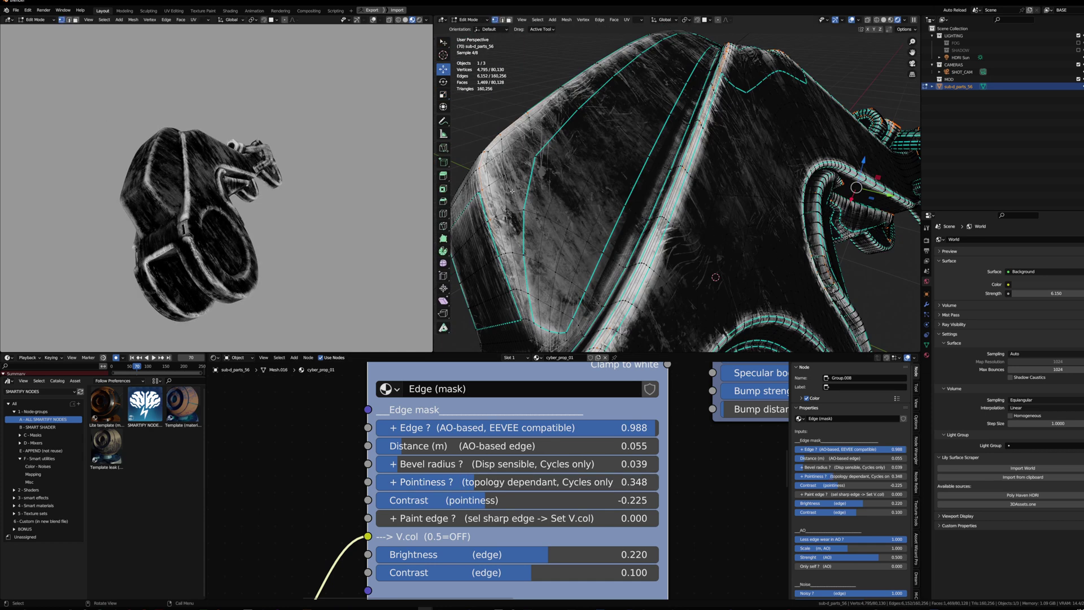
{"action": "middle_click_drag", "start_coordinate": [564, 192], "coordinate": [627, 194]}
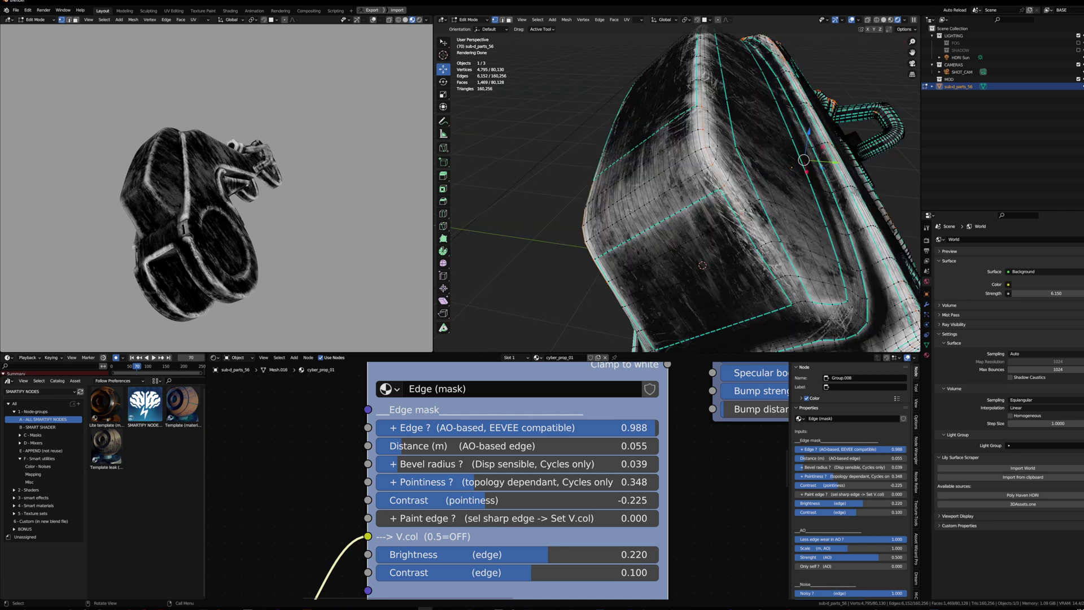
{"action": "key", "text": "Tab"}
{"action": "left_click_drag", "start_coordinate": [539, 428], "coordinate": [254, 428]}
{"action": "left_click_drag", "start_coordinate": [429, 464], "coordinate": [390, 464]}
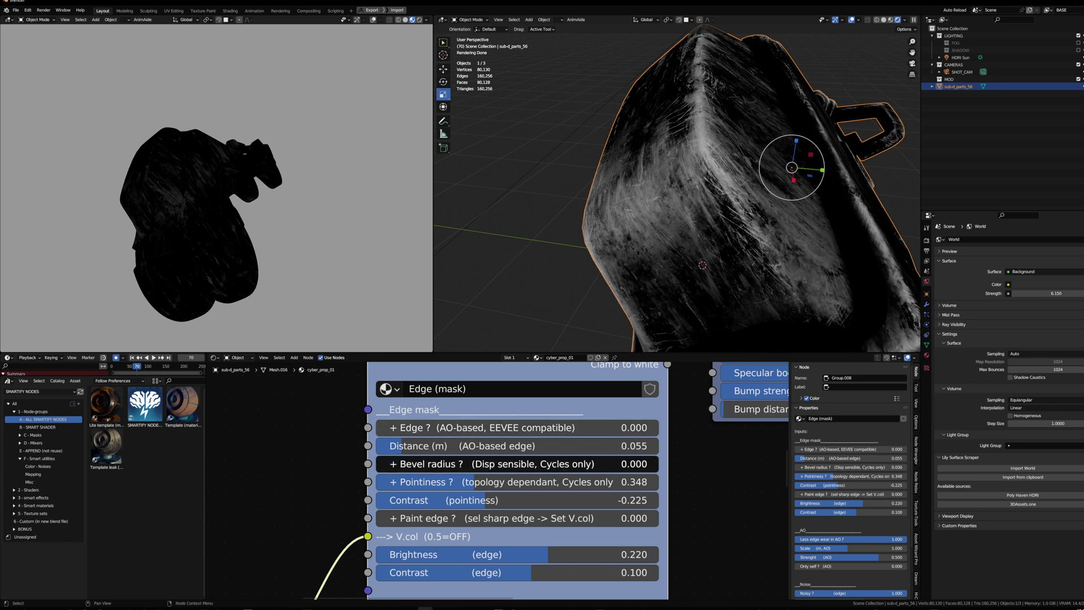
{"action": "left_click_drag", "start_coordinate": [473, 484], "coordinate": [446, 481]}
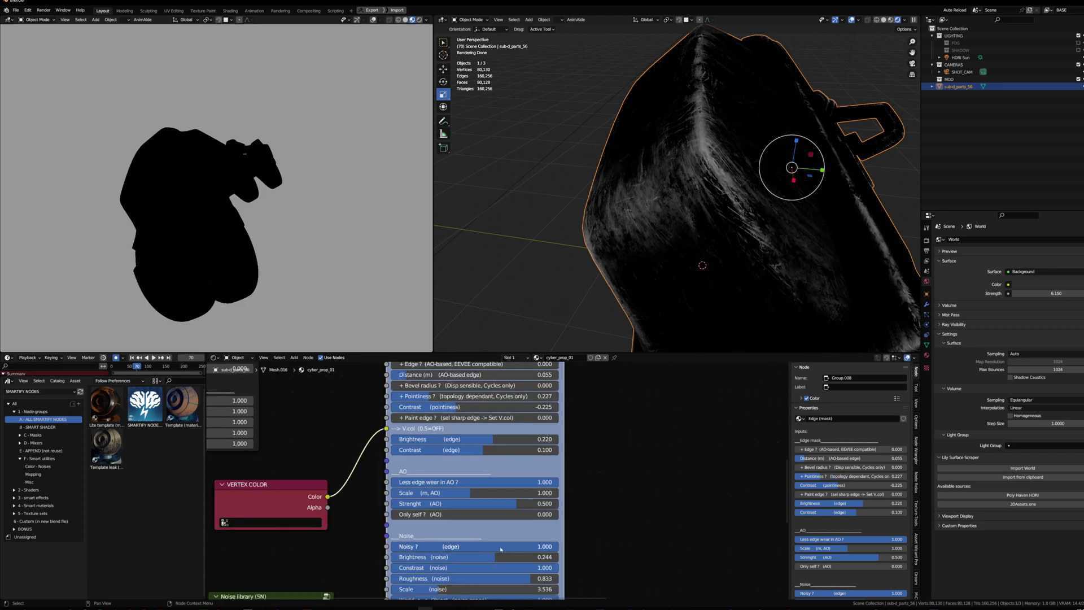
Set Noisy to 0.000, pointiness Contrast to 0.491 and Pointiness to 0.590 in the Edge mask node, and inspect the prop.
{"action": "left_click_drag", "start_coordinate": [501, 547], "coordinate": [329, 547]}
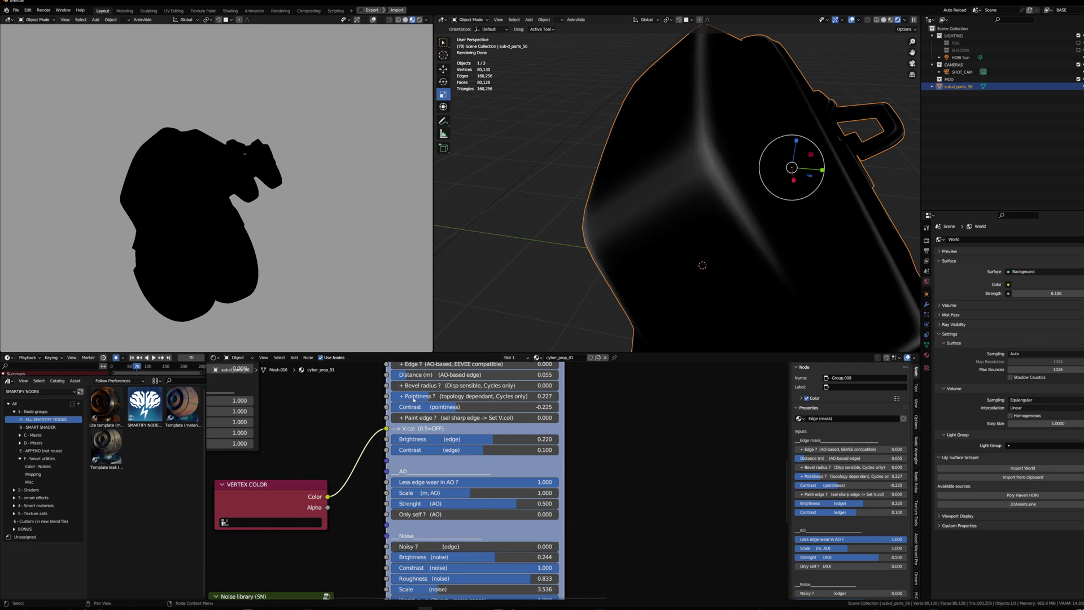
{"action": "middle_click_drag", "start_coordinate": [417, 403], "coordinate": [386, 425]}
{"action": "scroll", "coordinate": [387, 428], "scroll_direction": "up", "scroll_amount": 2}
{"action": "middle_click_drag", "start_coordinate": [712, 274], "coordinate": [644, 256]}
{"action": "left_click_drag", "start_coordinate": [407, 420], "coordinate": [540, 432]}
{"action": "middle_click_drag", "start_coordinate": [587, 237], "coordinate": [599, 180]}
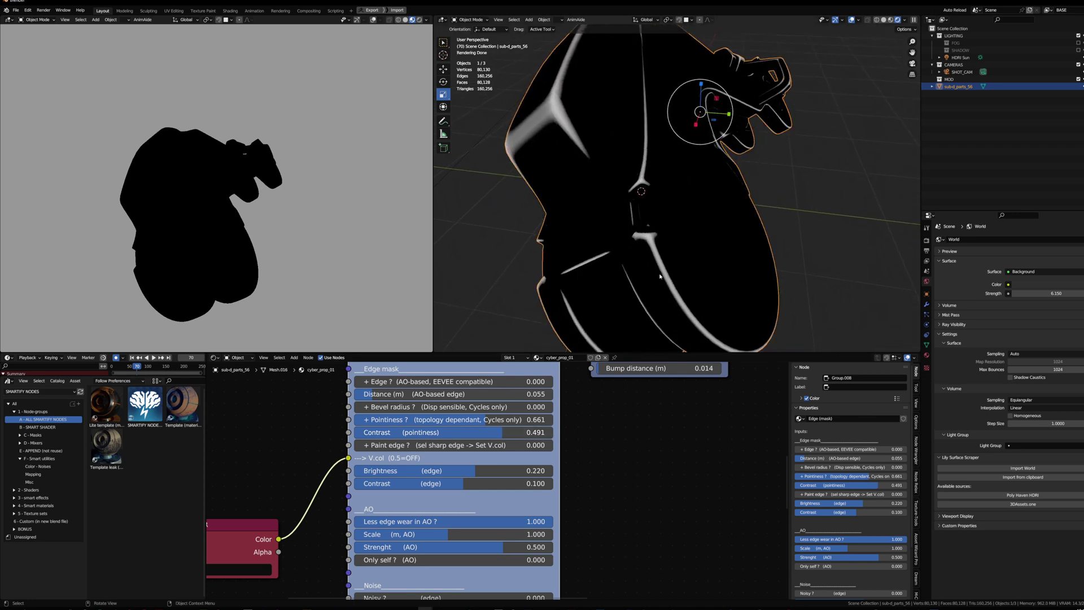
{"action": "left_click_drag", "start_coordinate": [484, 420], "coordinate": [470, 419]}
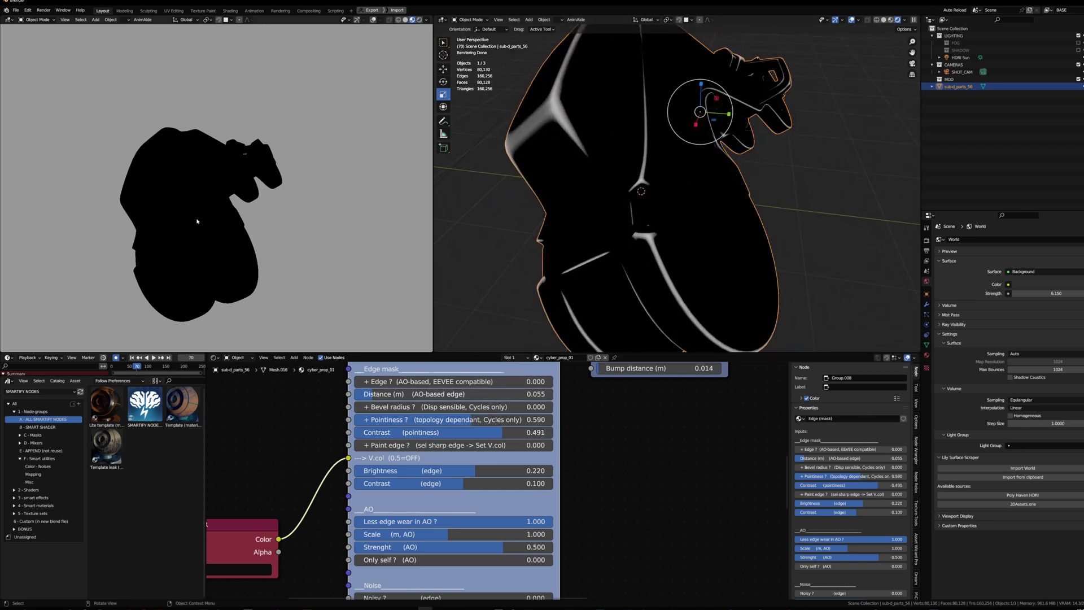
{"action": "scroll", "coordinate": [212, 207], "scroll_direction": "up", "scroll_amount": 3}
{"action": "scroll", "coordinate": [212, 207], "scroll_direction": "down", "scroll_amount": 2}
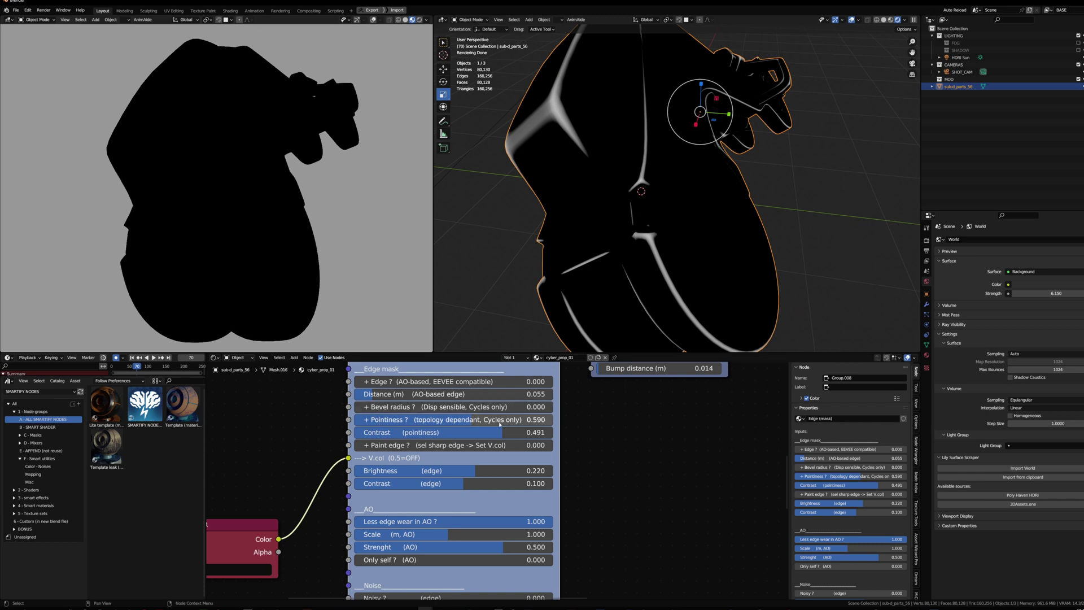
Combine the edge methods in the Edge mask node: set Edge to 0.493, Bevel radius to 0.049 and Pointiness to 0.095.
{"action": "left_click_drag", "start_coordinate": [479, 419], "coordinate": [566, 381]}
{"action": "left_click_drag", "start_coordinate": [441, 407], "coordinate": [458, 407]}
{"action": "left_click_drag", "start_coordinate": [371, 419], "coordinate": [377, 420]}
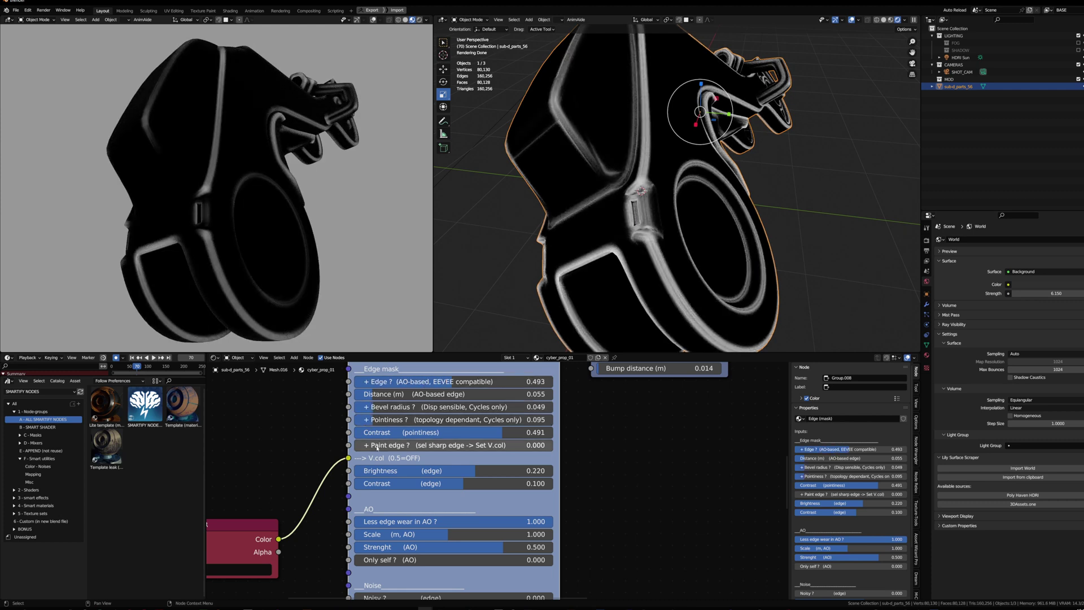
{"action": "middle_click_drag", "start_coordinate": [324, 501], "coordinate": [365, 494]}
{"action": "scroll", "coordinate": [366, 494], "scroll_direction": "down", "scroll_amount": 1}
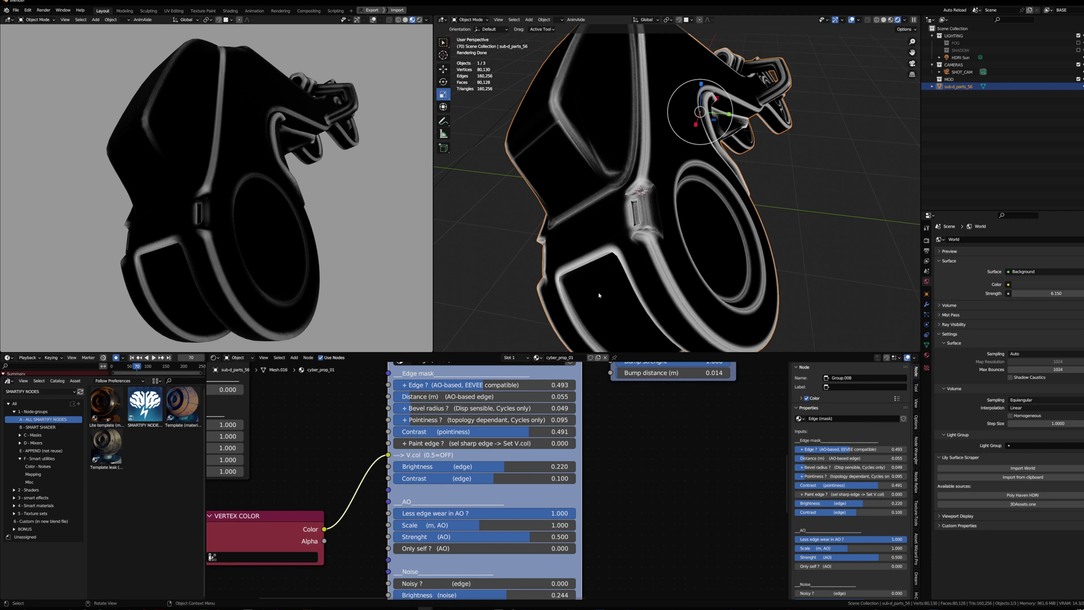
Switch the prop to Vertex Paint mode and change the Material Preview viewport to Solid shading.
{"action": "key", "text": "ctrl+Tab"}
{"action": "left_click", "coordinate": [257, 229]}
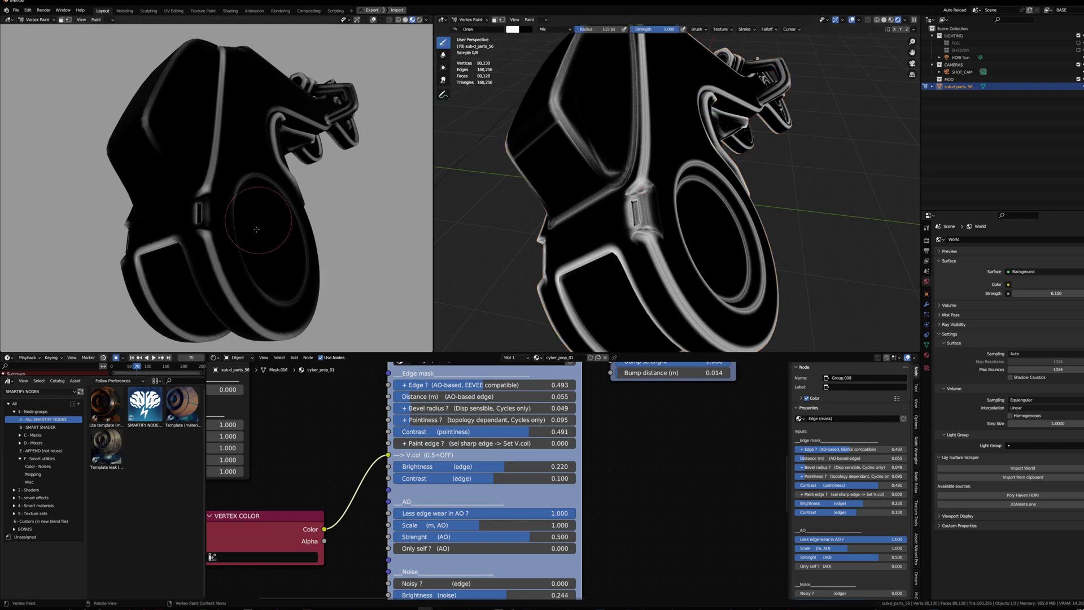
{"action": "left_click", "coordinate": [405, 20]}
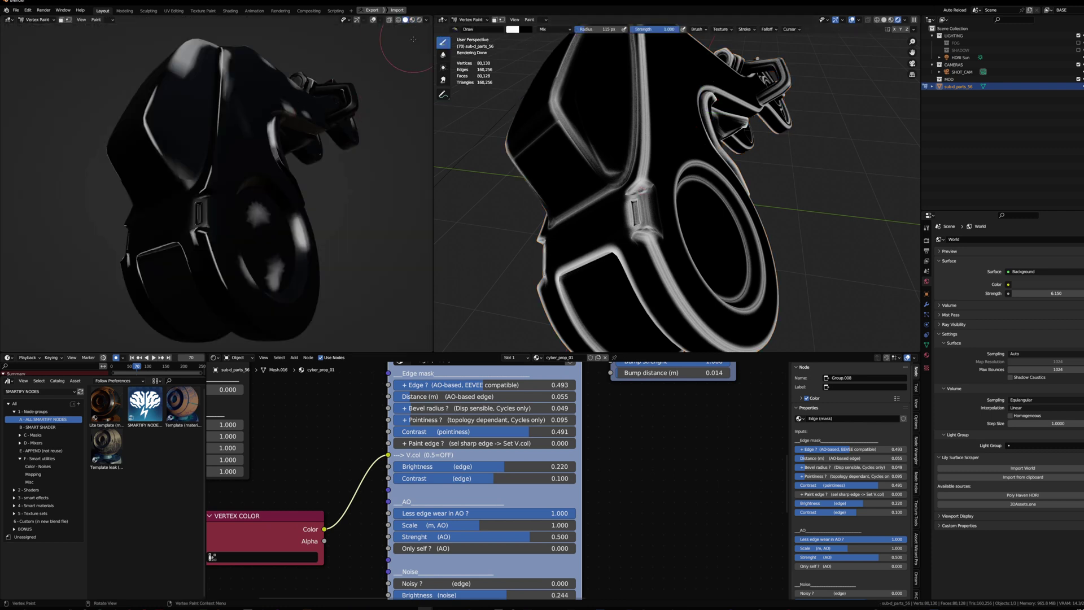
{"action": "left_click", "coordinate": [427, 21]}
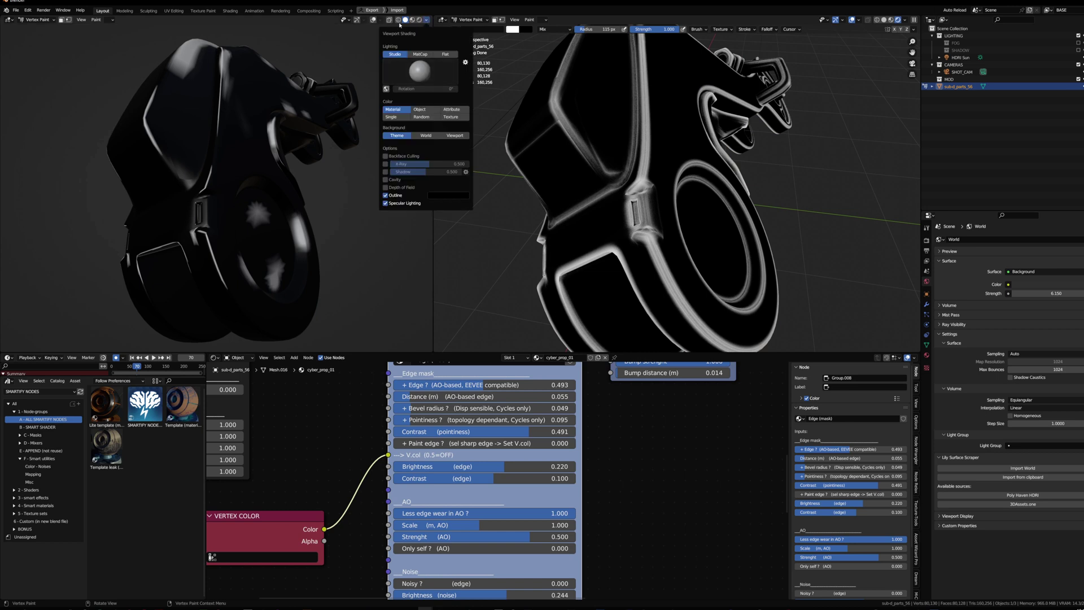
Preview the VERTEX COLOR node's output on the prop.
{"action": "key", "text": "Home"}
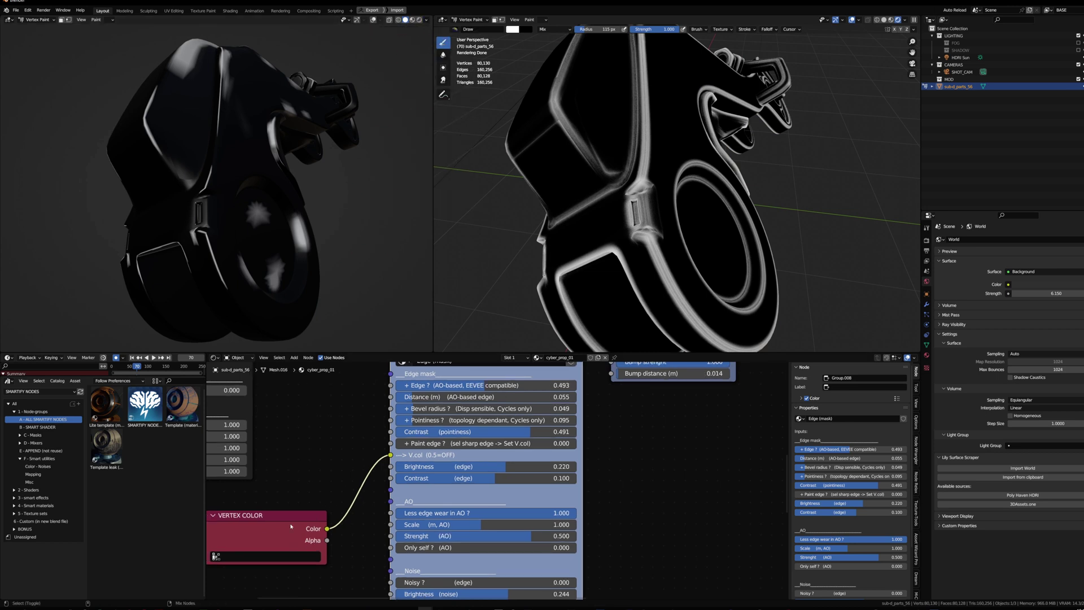
{"action": "left_click", "coordinate": [291, 528], "text": "ctrl+shift"}
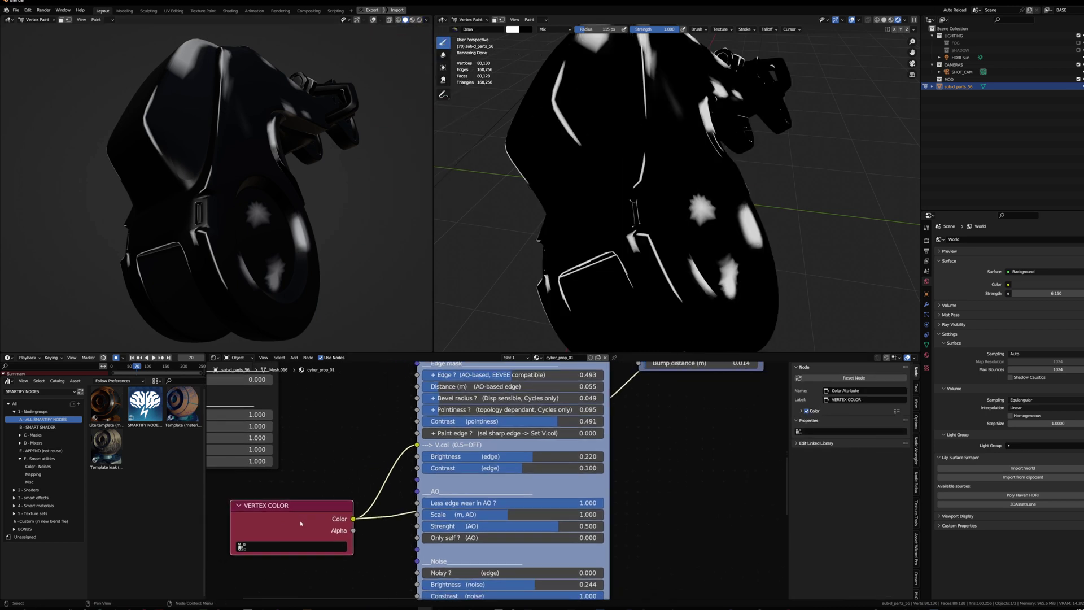
{"action": "scroll", "coordinate": [310, 499], "scroll_direction": "up", "scroll_amount": 1}
Try to add a Color Attribute node above the VERTEX COLOR node.
{"action": "key", "text": "q"}
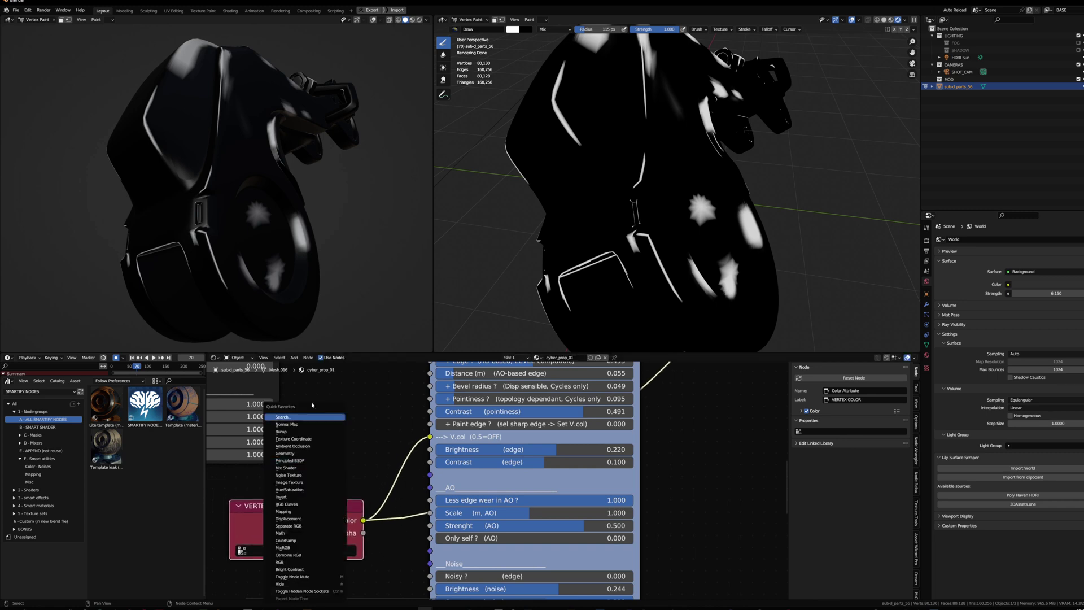
{"action": "left_click", "coordinate": [311, 418]}
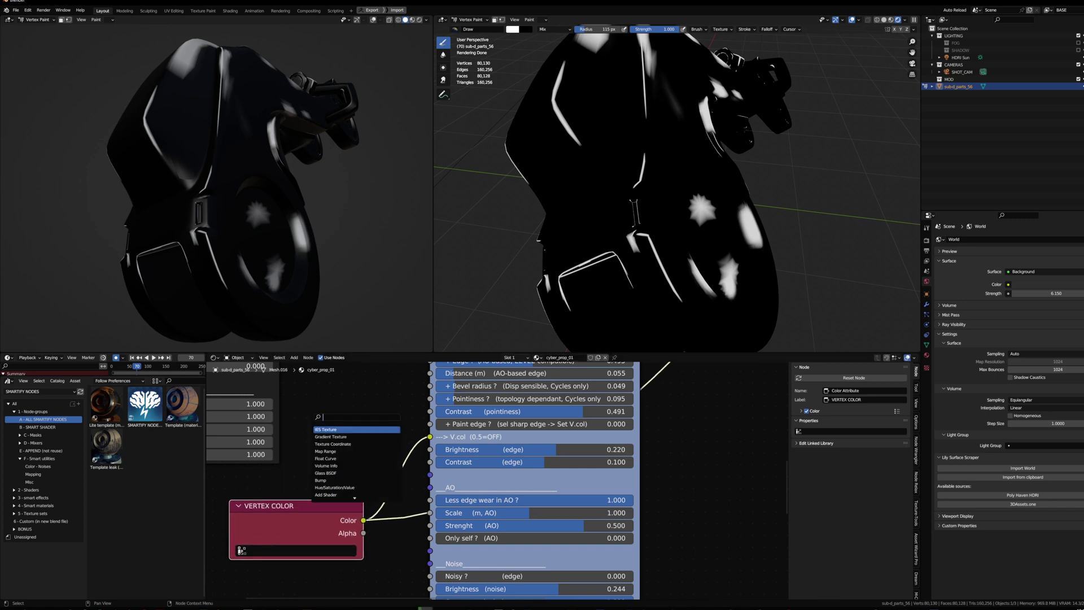
{"action": "type", "text": "color"}
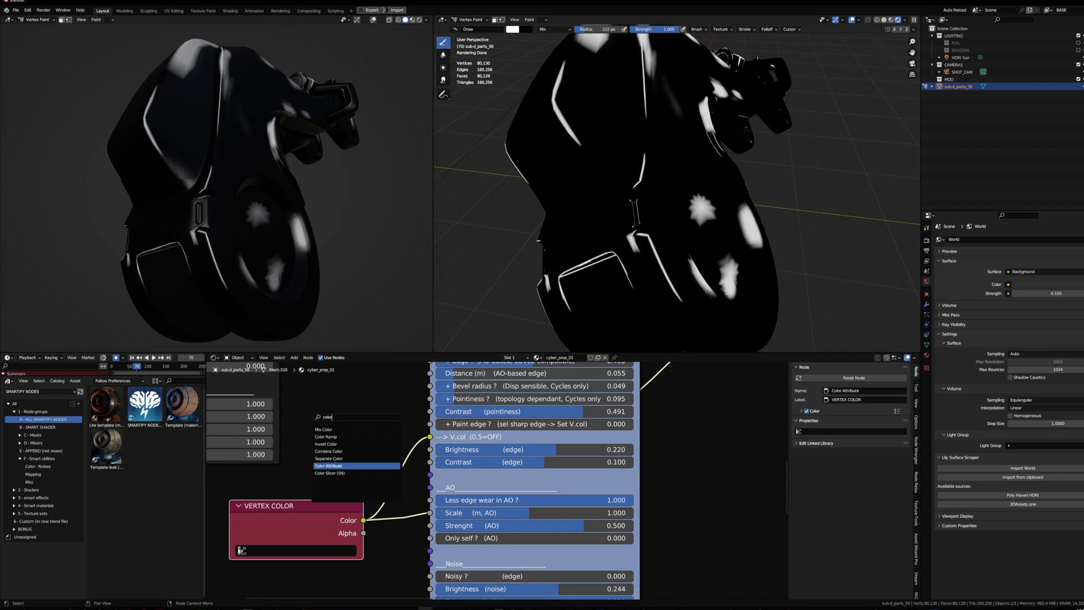
{"action": "key", "text": "Return"}
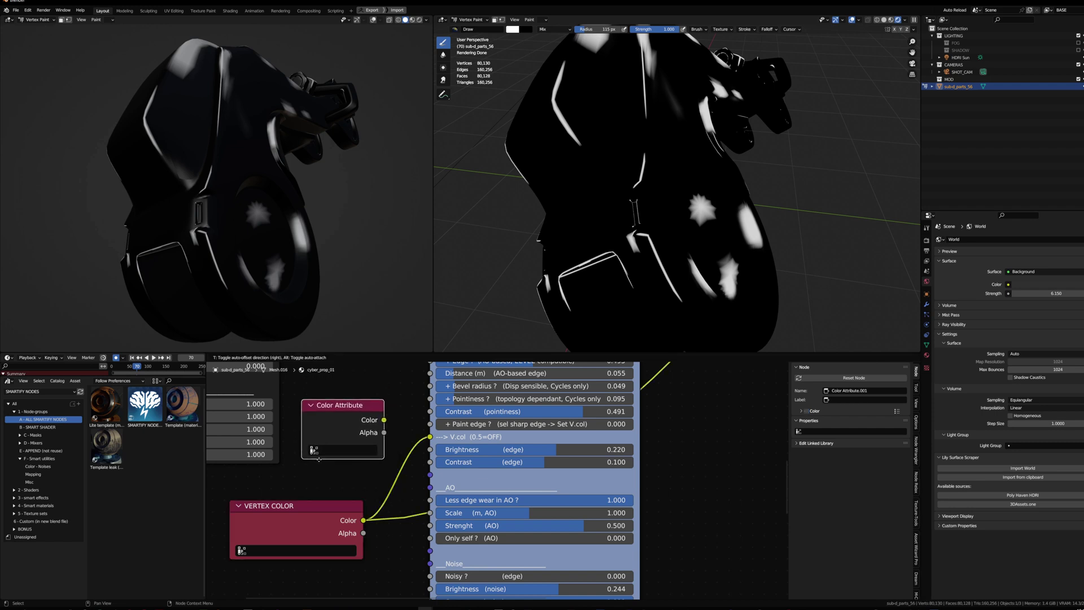
{"action": "right_click", "coordinate": [317, 462]}
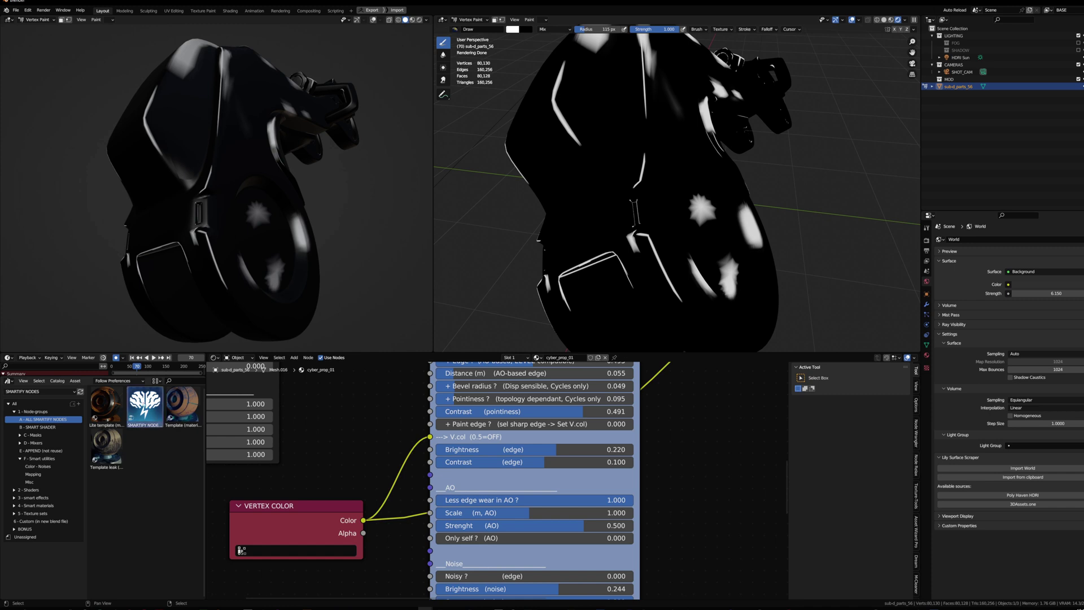
Look up the Color Attribute node in the node search and among the Input nodes without adding it.
{"action": "scroll", "coordinate": [292, 467], "scroll_direction": "down", "scroll_amount": 1}
{"action": "key", "text": "q"}
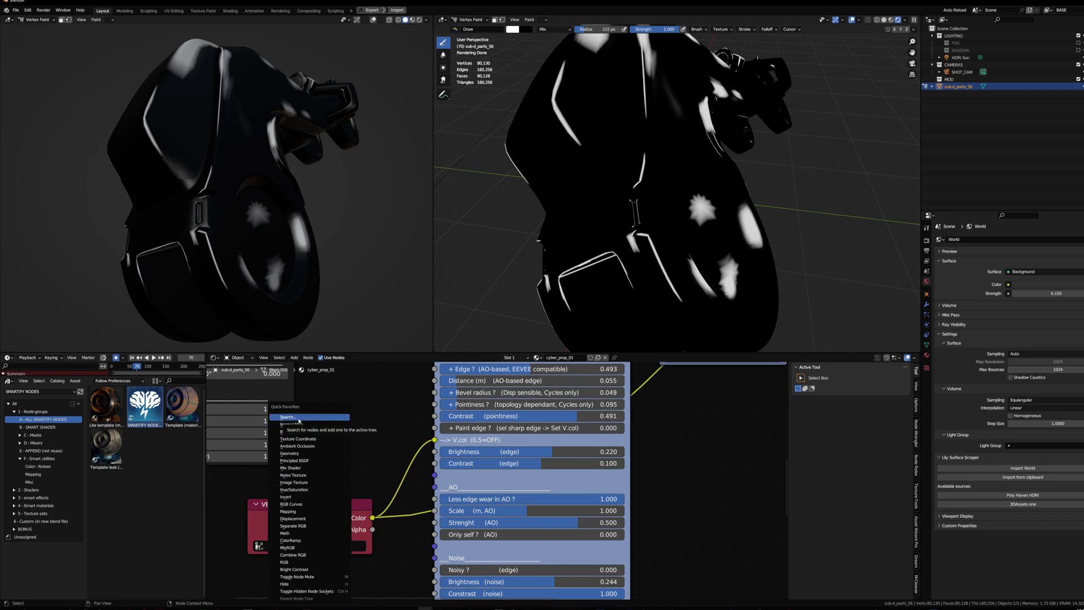
{"action": "left_click", "coordinate": [294, 358]}
{"action": "left_click", "coordinate": [305, 366]}
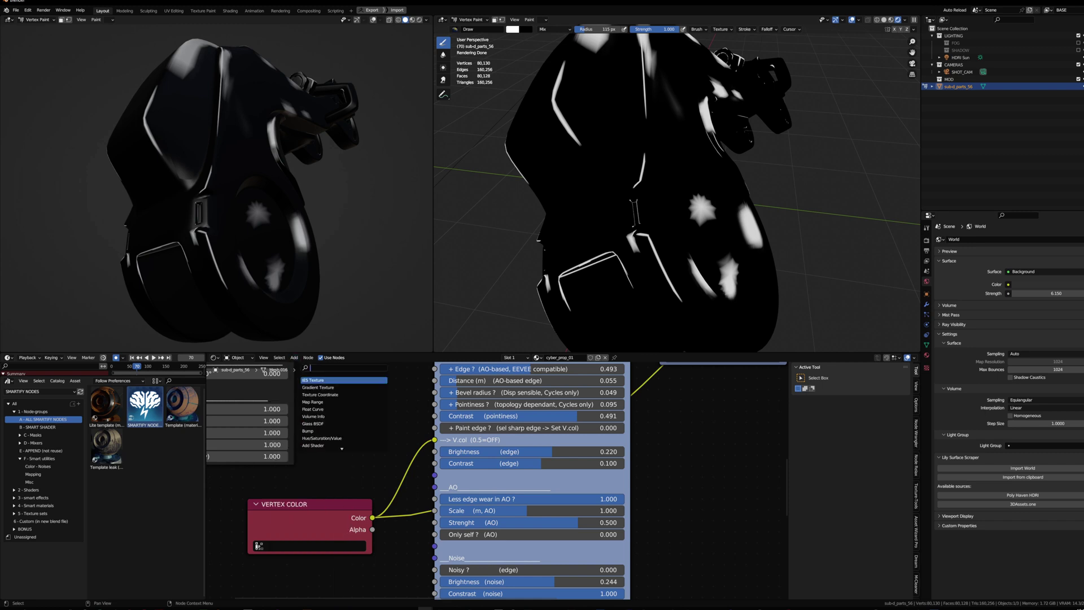
{"action": "type", "text": "color"}
{"action": "key", "text": "Down"}
{"action": "key", "text": "Down"}
{"action": "key", "text": "Down"}
{"action": "key", "text": "Down"}
{"action": "key", "text": "Down"}
{"action": "left_click", "coordinate": [322, 417]}
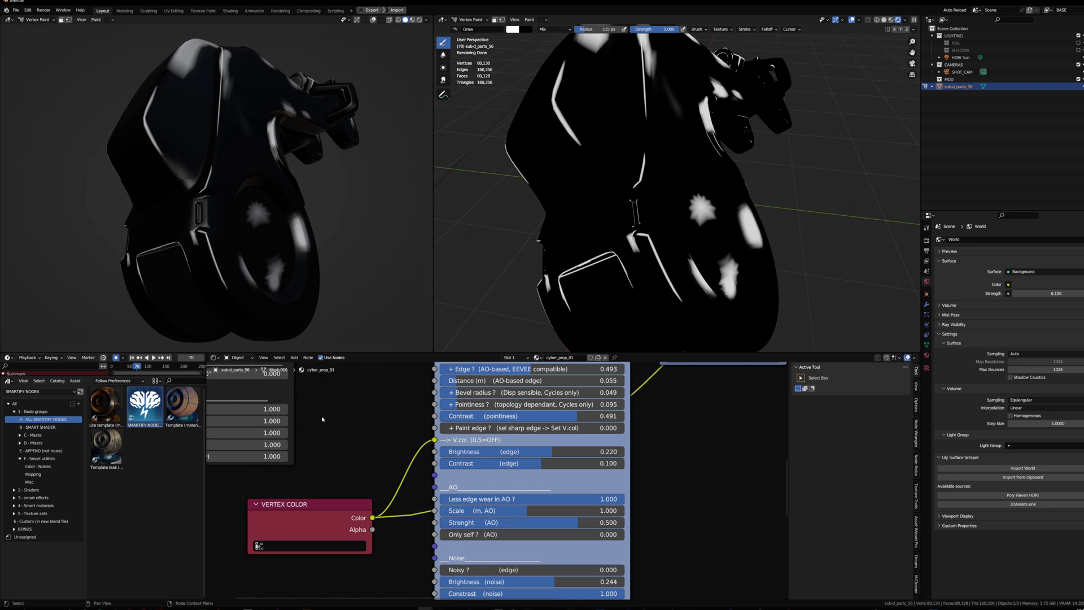
{"action": "left_click", "coordinate": [295, 357]}
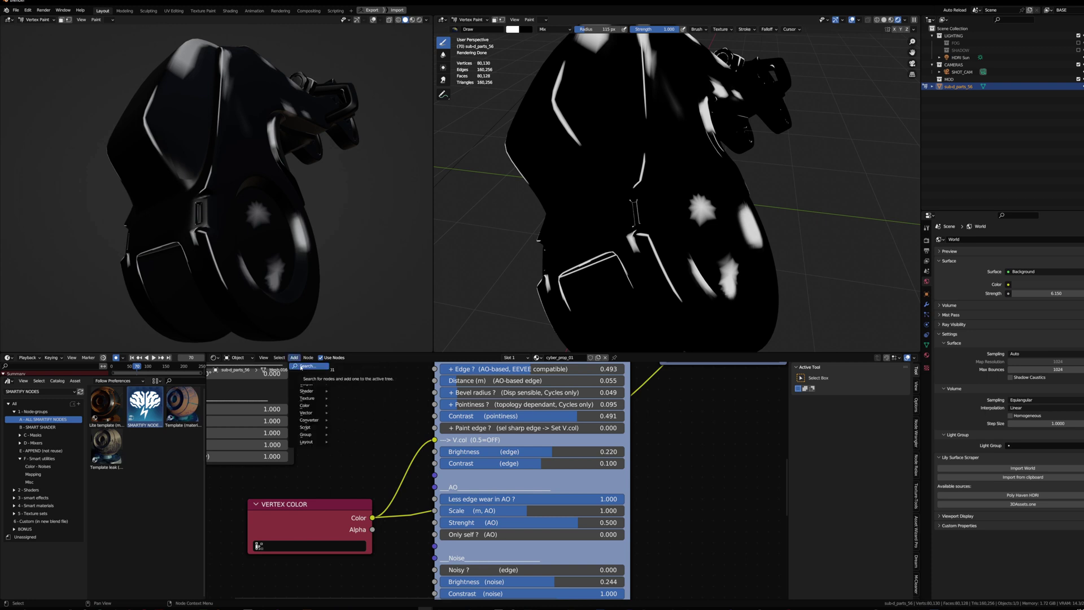
{"action": "mouse_move", "coordinate": [308, 405]}
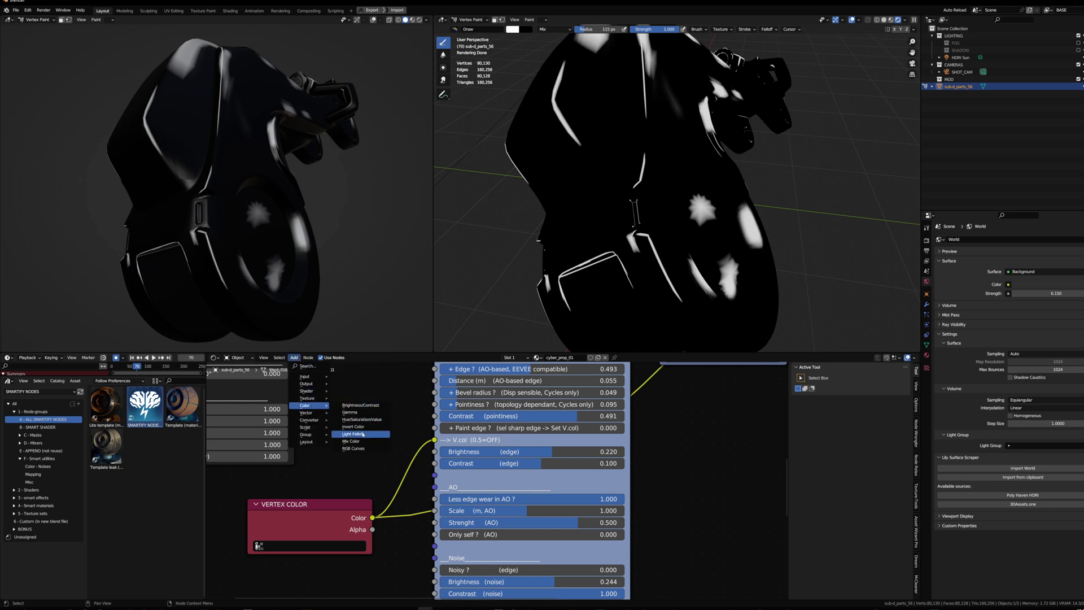
{"action": "mouse_move", "coordinate": [305, 376]}
{"action": "right_click", "coordinate": [356, 416]}
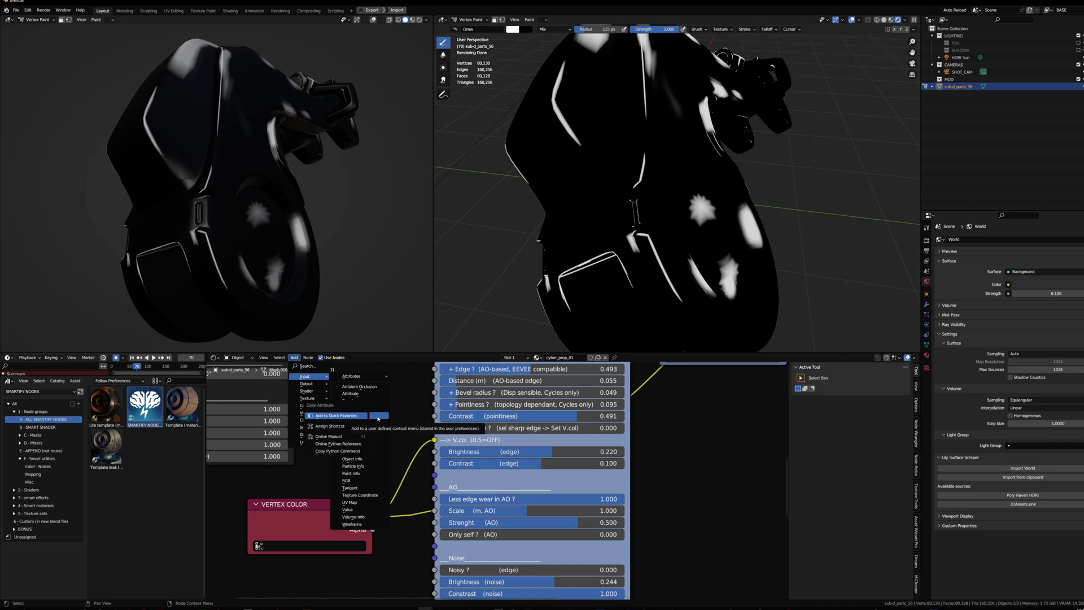
Set the vertex paint brush to a mid grey and paint the lower part of the prop's large side panel.
{"action": "mouse_move", "coordinate": [669, 189]}
{"action": "middle_mouse_down"}
{"action": "mouse_move", "coordinate": [689, 181]}
{"action": "mouse_move", "coordinate": [649, 176]}
{"action": "middle_mouse_up"}
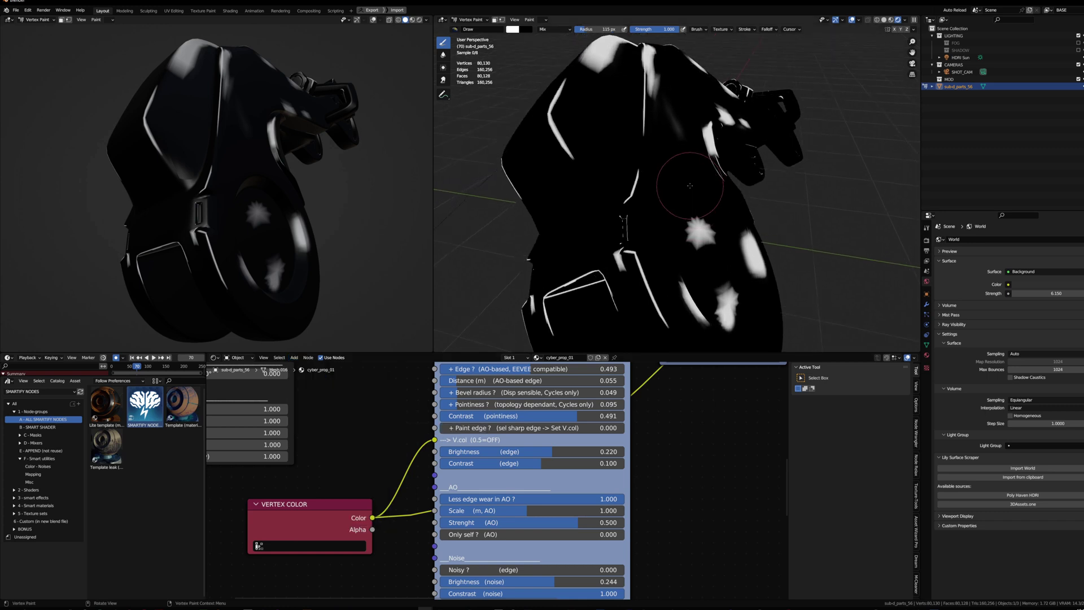
{"action": "mouse_move", "coordinate": [236, 202]}
{"action": "middle_mouse_down"}
{"action": "mouse_move", "coordinate": [227, 212]}
{"action": "mouse_move", "coordinate": [223, 173]}
{"action": "mouse_move", "coordinate": [181, 194]}
{"action": "mouse_move", "coordinate": [190, 165]}
{"action": "middle_mouse_up"}
{"action": "right_click", "coordinate": [232, 185]}
{"action": "left_click", "coordinate": [233, 154]}
{"action": "left_click_drag", "start_coordinate": [183, 169], "coordinate": [176, 184]}
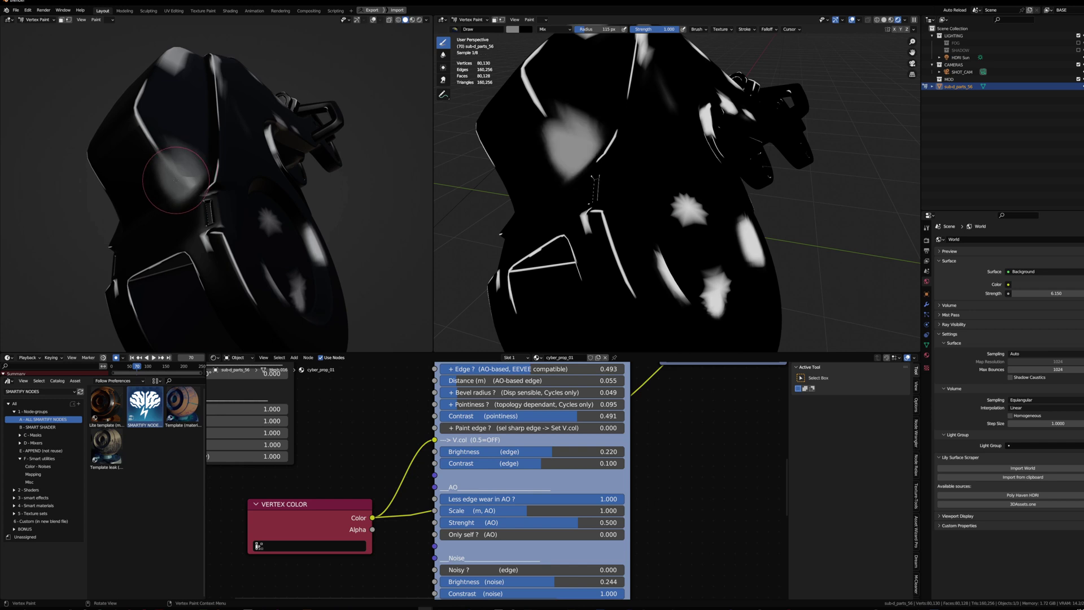
{"action": "middle_click_drag", "start_coordinate": [159, 189], "coordinate": [195, 181]}
{"action": "mouse_move", "coordinate": [193, 180]}
{"action": "left_mouse_down"}
{"action": "mouse_move", "coordinate": [147, 150]}
{"action": "mouse_move", "coordinate": [159, 174]}
{"action": "left_mouse_up"}
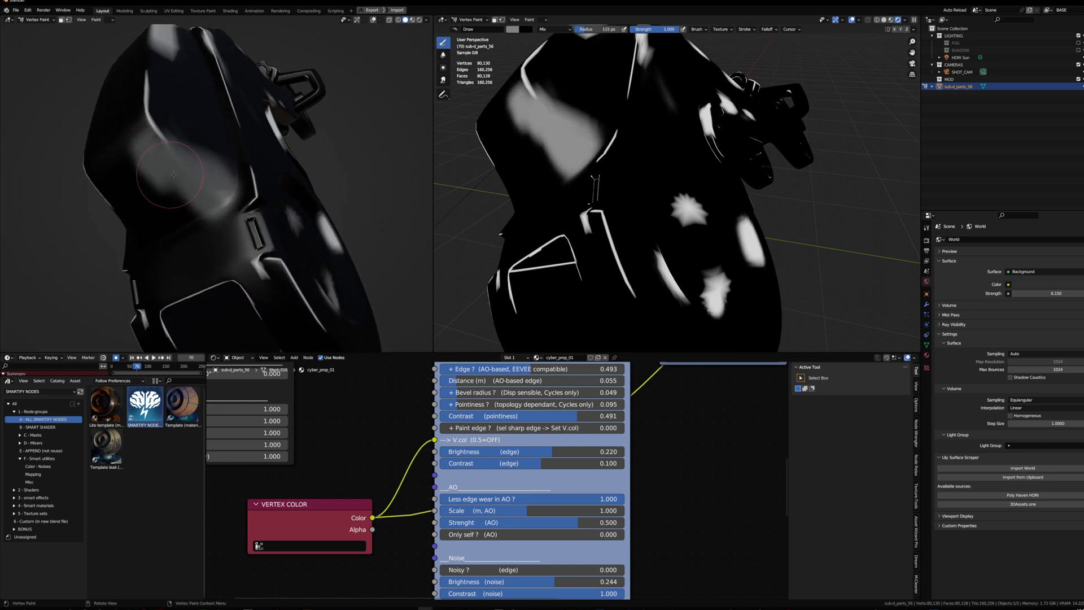
{"action": "right_click", "coordinate": [175, 174]}
{"action": "left_click", "coordinate": [115, 128]}
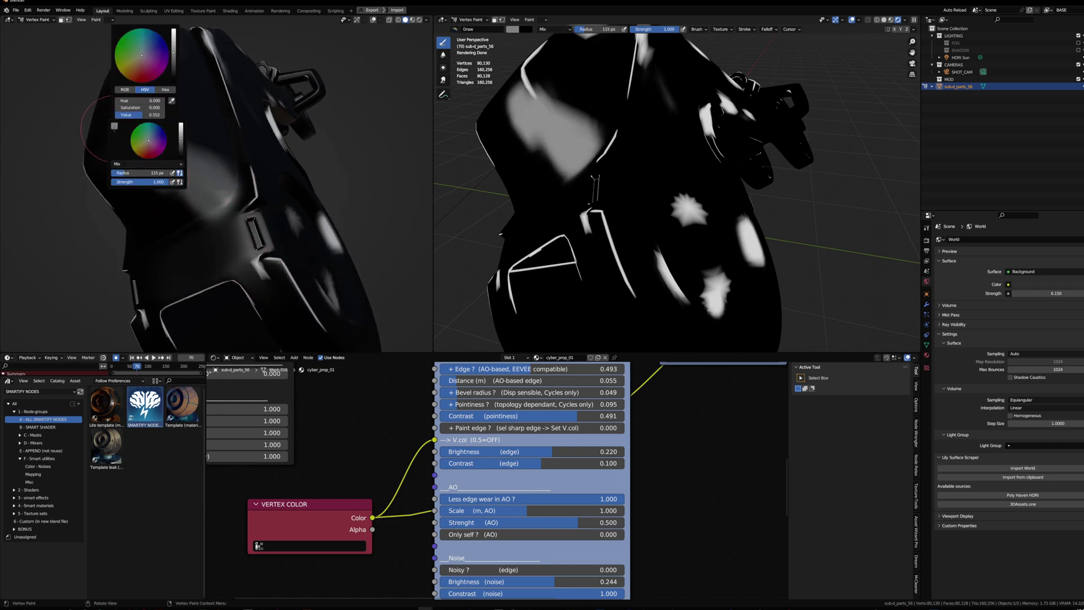
{"action": "middle_click_drag", "start_coordinate": [453, 372], "coordinate": [435, 449]}
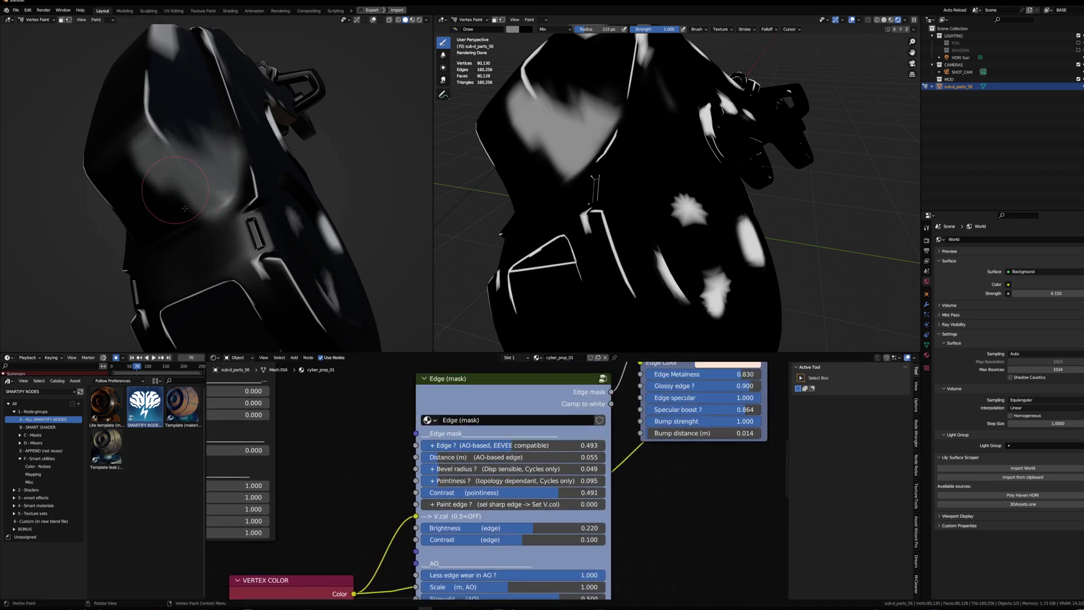
{"action": "left_click_drag", "start_coordinate": [184, 208], "coordinate": [192, 213]}
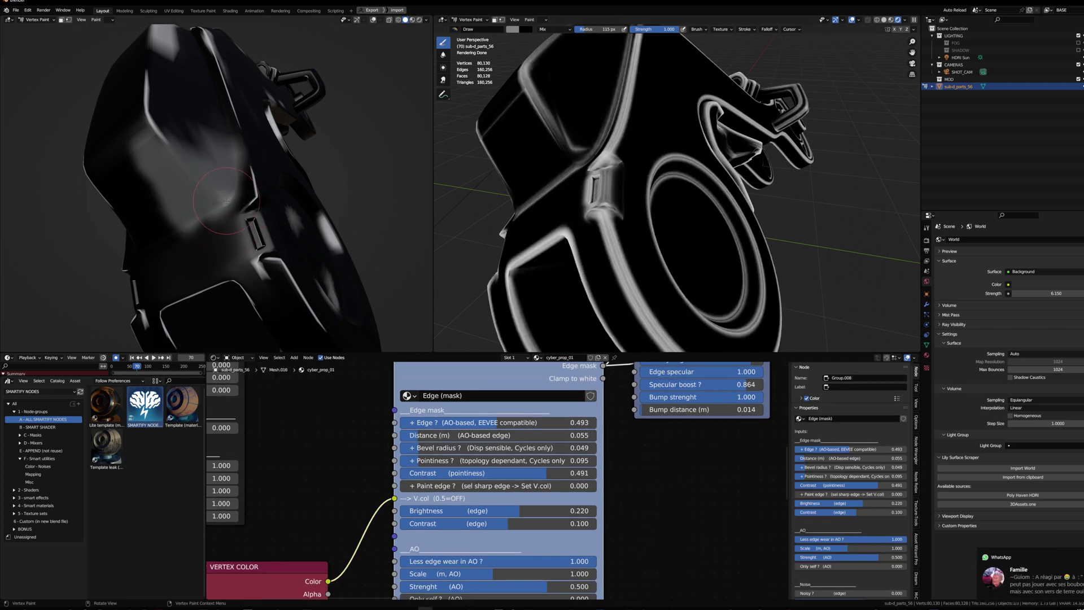
Preview the Edge mask node again and set its Paint edge value to 0.486.
{"action": "left_click_drag", "start_coordinate": [485, 485], "coordinate": [581, 486]}
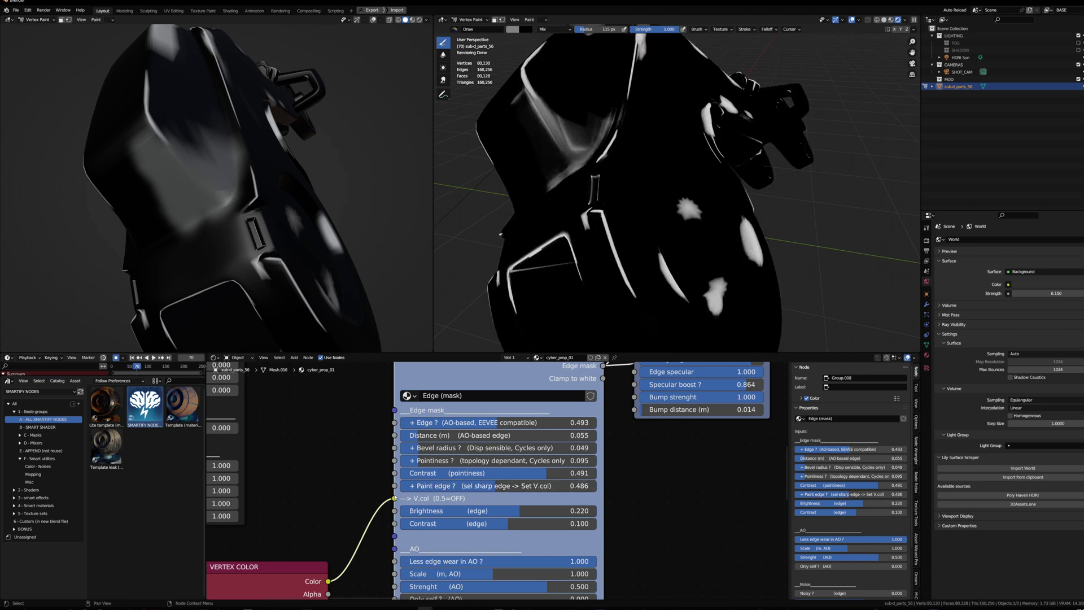
{"action": "scroll", "coordinate": [524, 445], "scroll_direction": "down", "scroll_amount": 2}
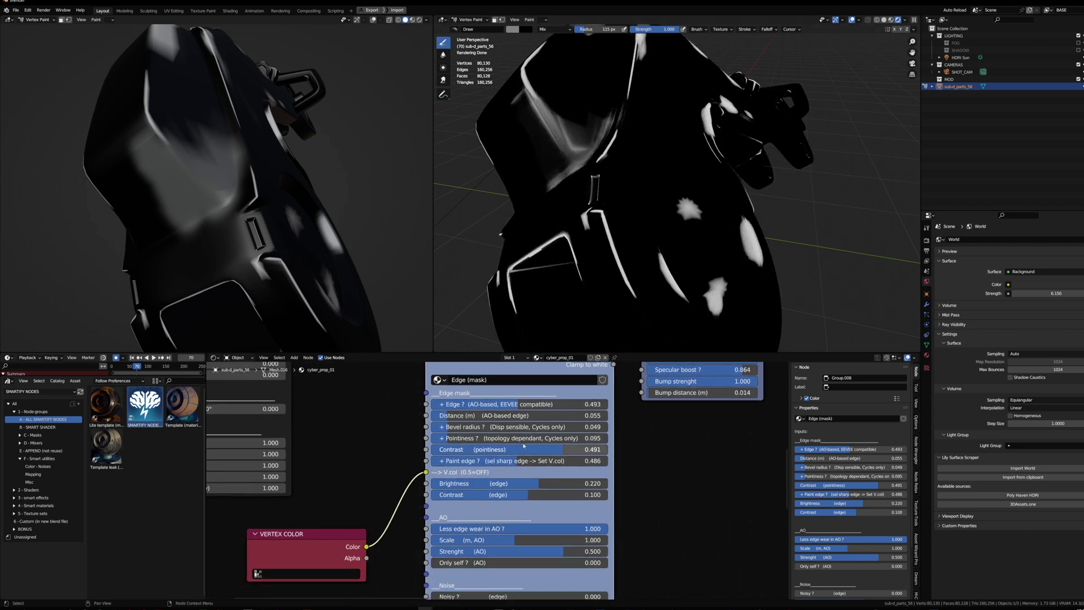
{"action": "scroll", "coordinate": [508, 452], "scroll_direction": "down", "scroll_amount": 2}
Paint grey vertex color over the recessed slot and the surrounding seam, and inspect the painted edge wear in the mask preview.
{"action": "right_click", "coordinate": [214, 186]}
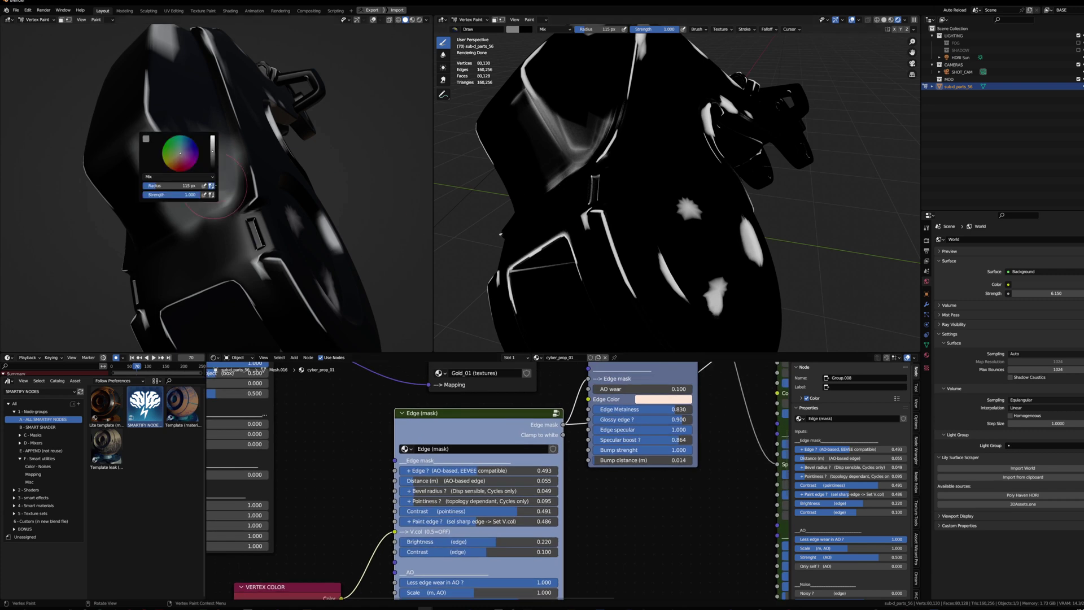
{"action": "left_click", "coordinate": [146, 139]}
{"action": "mouse_move", "coordinate": [198, 158]}
{"action": "left_mouse_down"}
{"action": "mouse_move", "coordinate": [175, 153]}
{"action": "mouse_move", "coordinate": [254, 232]}
{"action": "left_mouse_up"}
{"action": "middle_click_drag", "start_coordinate": [254, 232], "coordinate": [234, 211]}
{"action": "left_click_drag", "start_coordinate": [232, 210], "coordinate": [242, 254]}
{"action": "middle_click_drag", "start_coordinate": [241, 254], "coordinate": [266, 212]}
{"action": "scroll", "coordinate": [268, 209], "scroll_direction": "up", "scroll_amount": 4}
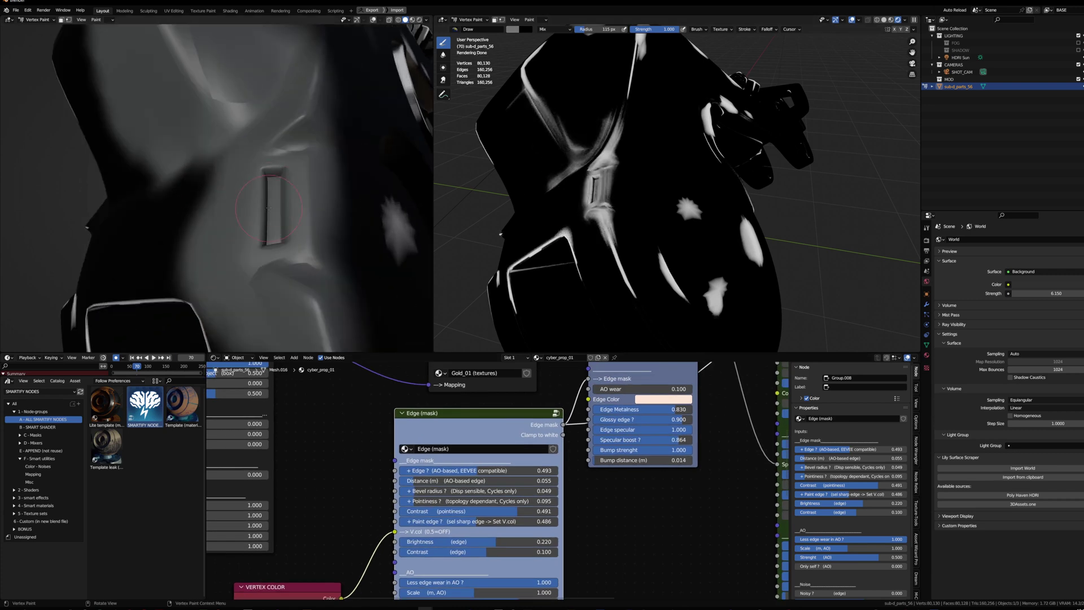
{"action": "middle_click_drag", "start_coordinate": [615, 184], "coordinate": [589, 204]}
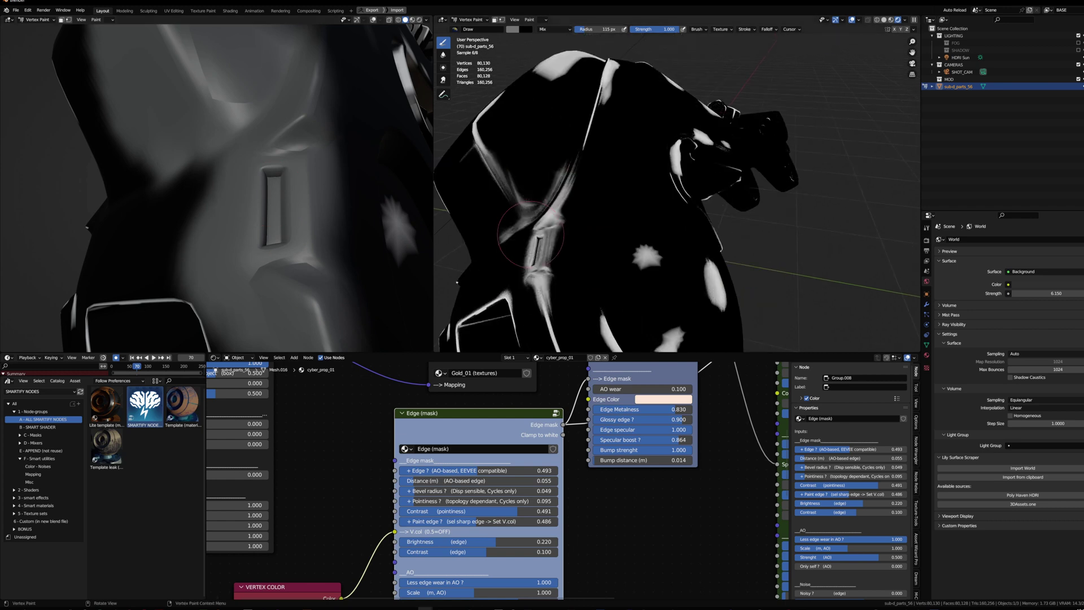
{"action": "middle_click_drag", "start_coordinate": [529, 237], "coordinate": [552, 215]}
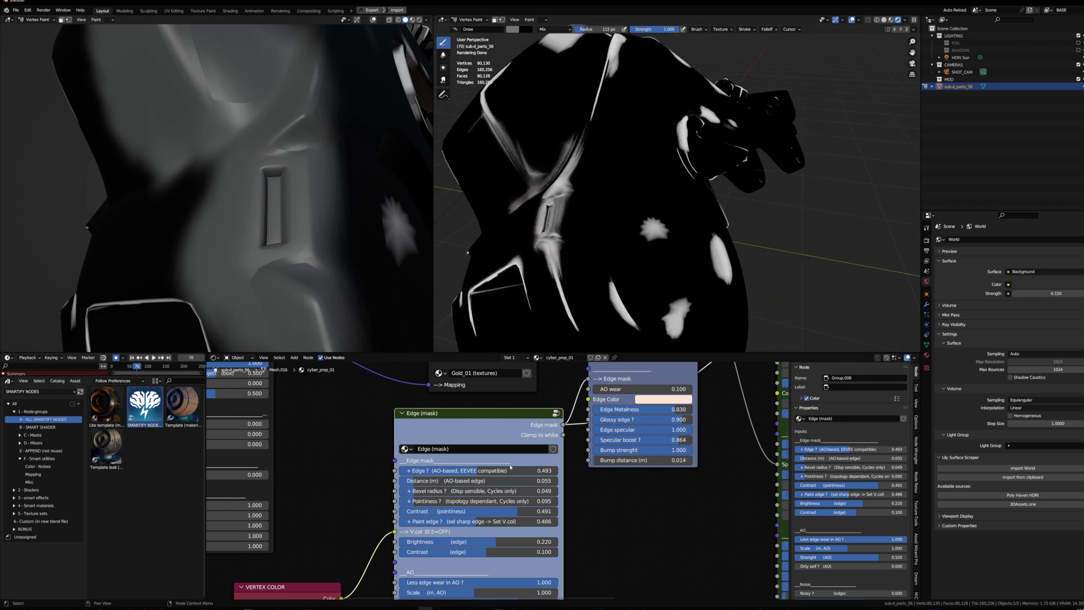
{"action": "scroll", "coordinate": [510, 467], "scroll_direction": "down", "scroll_amount": 2, "text": "shift"}
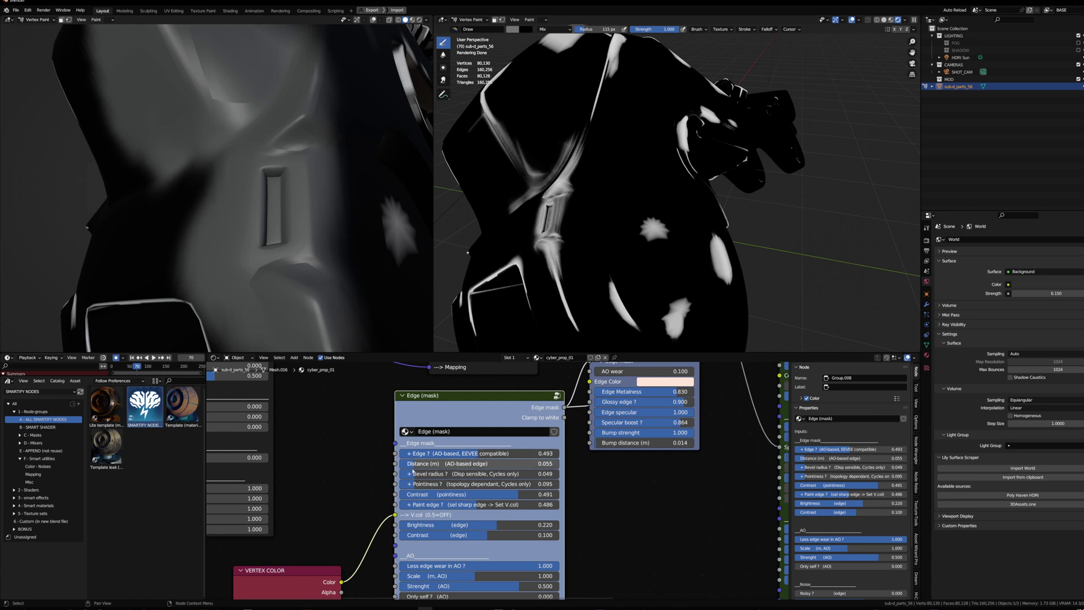
Set the vertex paint brush to black and paint out the edge wear around the recessed slot and along the adjoining seam.
{"action": "right_click", "coordinate": [324, 215]}
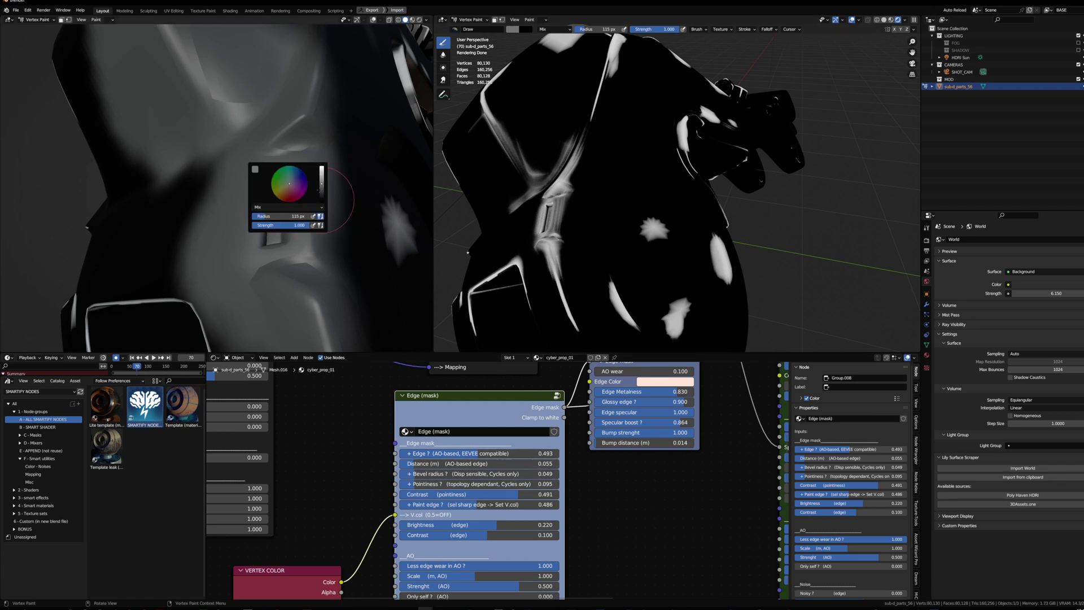
{"action": "mouse_move", "coordinate": [317, 188]}
{"action": "left_mouse_down"}
{"action": "mouse_move", "coordinate": [332, 222]}
{"action": "mouse_move", "coordinate": [258, 264]}
{"action": "left_mouse_up"}
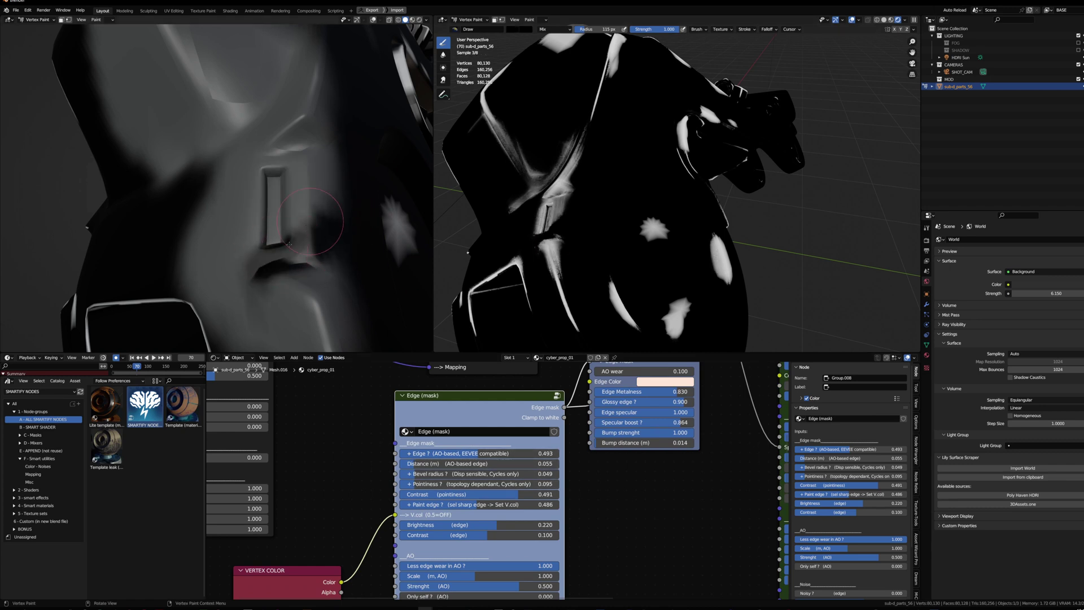
{"action": "mouse_move", "coordinate": [310, 225]}
{"action": "left_mouse_down"}
{"action": "mouse_move", "coordinate": [270, 169]}
{"action": "mouse_move", "coordinate": [289, 164]}
{"action": "mouse_move", "coordinate": [248, 148]}
{"action": "left_mouse_up"}
{"action": "key", "text": "f"}
{"action": "left_click", "coordinate": [293, 174]}
{"action": "scroll", "coordinate": [251, 150], "scroll_direction": "down", "scroll_amount": 4}
{"action": "middle_click_drag", "start_coordinate": [251, 150], "coordinate": [282, 142]}
{"action": "mouse_move", "coordinate": [282, 143]}
{"action": "left_mouse_down"}
{"action": "mouse_move", "coordinate": [248, 218]}
{"action": "mouse_move", "coordinate": [299, 206]}
{"action": "mouse_move", "coordinate": [203, 175]}
{"action": "mouse_move", "coordinate": [294, 229]}
{"action": "mouse_move", "coordinate": [296, 165]}
{"action": "left_mouse_up"}
Switch the brush to white with a radius of about 36 px and paint along the outer rim of the round disc.
{"action": "right_click", "coordinate": [294, 228]}
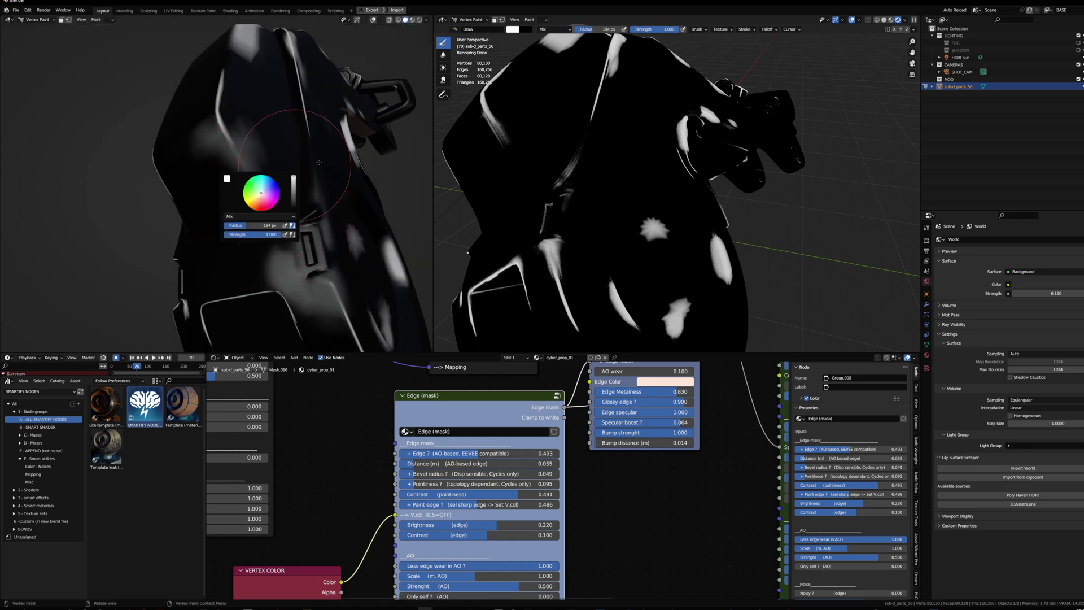
{"action": "key", "text": "f"}
{"action": "left_click", "coordinate": [340, 207]}
{"action": "middle_click_drag", "start_coordinate": [329, 254], "coordinate": [285, 186]}
{"action": "key", "text": "f"}
{"action": "left_click", "coordinate": [257, 198]}
{"action": "left_click_drag", "start_coordinate": [248, 199], "coordinate": [303, 274]}
Set the brush to mid grey with a 31 px radius and paint further edge wear along the disc's rim.
{"action": "key", "text": "f"}
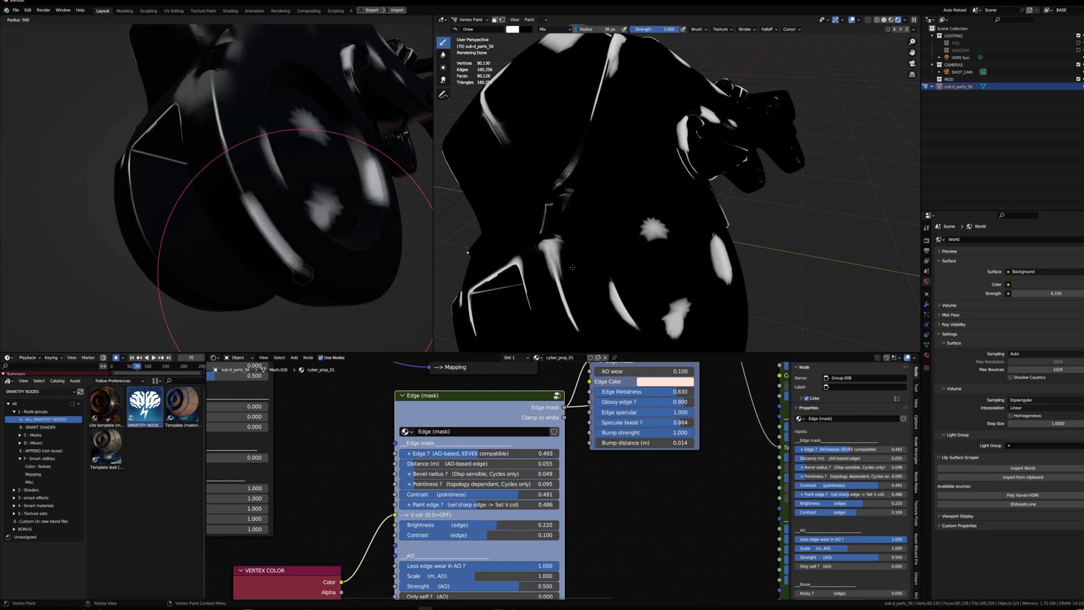
{"action": "left_click", "coordinate": [323, 247]}
{"action": "right_click", "coordinate": [332, 223]}
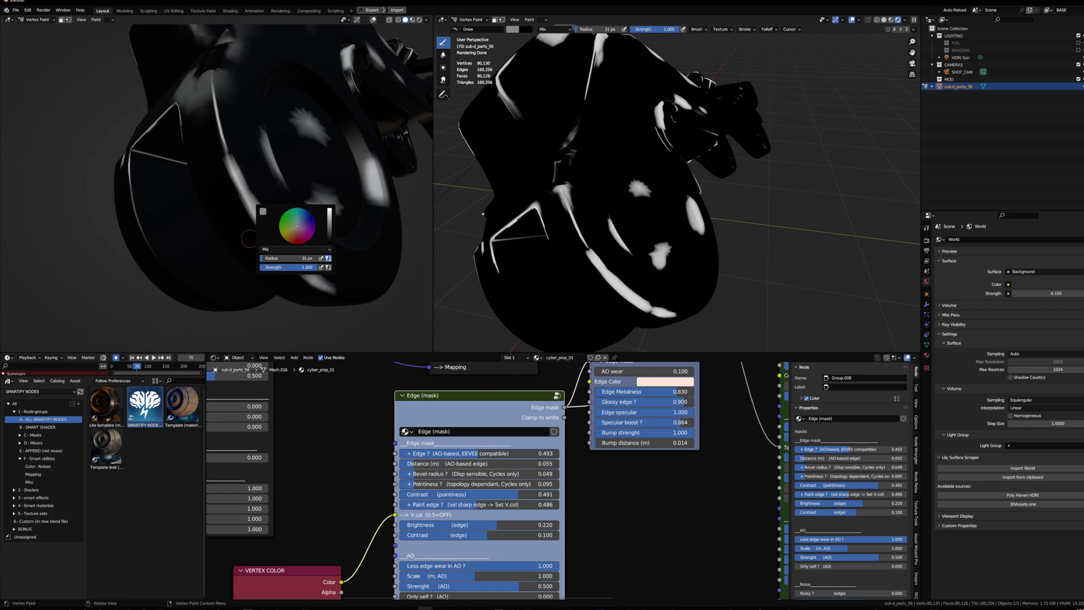
{"action": "left_click_drag", "start_coordinate": [231, 160], "coordinate": [346, 294]}
{"action": "middle_click_drag", "start_coordinate": [336, 265], "coordinate": [317, 211]}
{"action": "scroll", "coordinate": [314, 211], "scroll_direction": "down", "scroll_amount": 2}
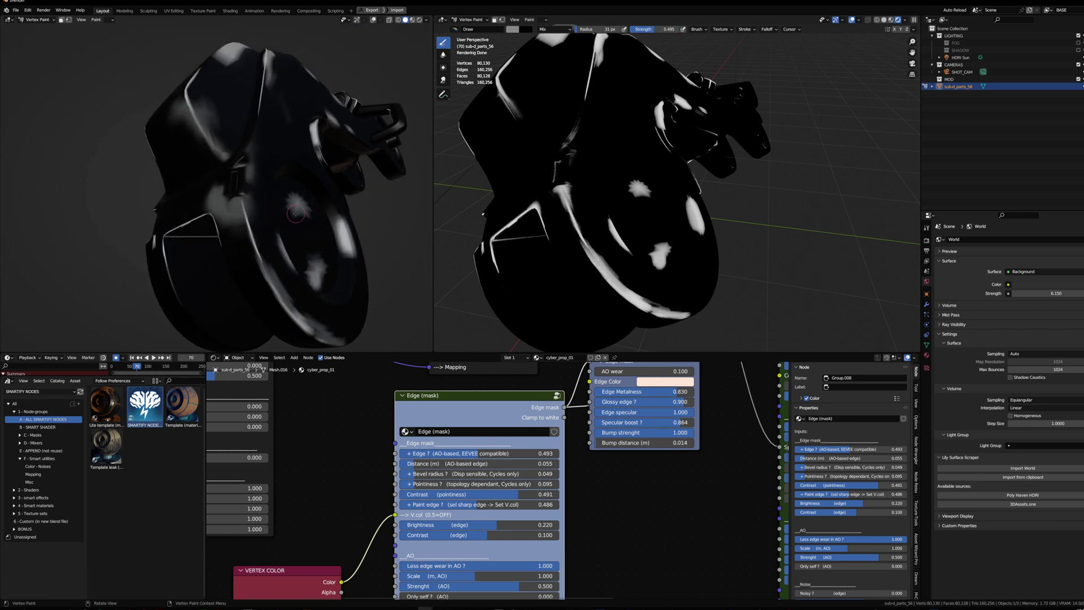
In Edit Mode, clear the mesh selection and run Select Sharp Edges with a sharpness of 25°.
{"action": "key", "text": "Tab"}
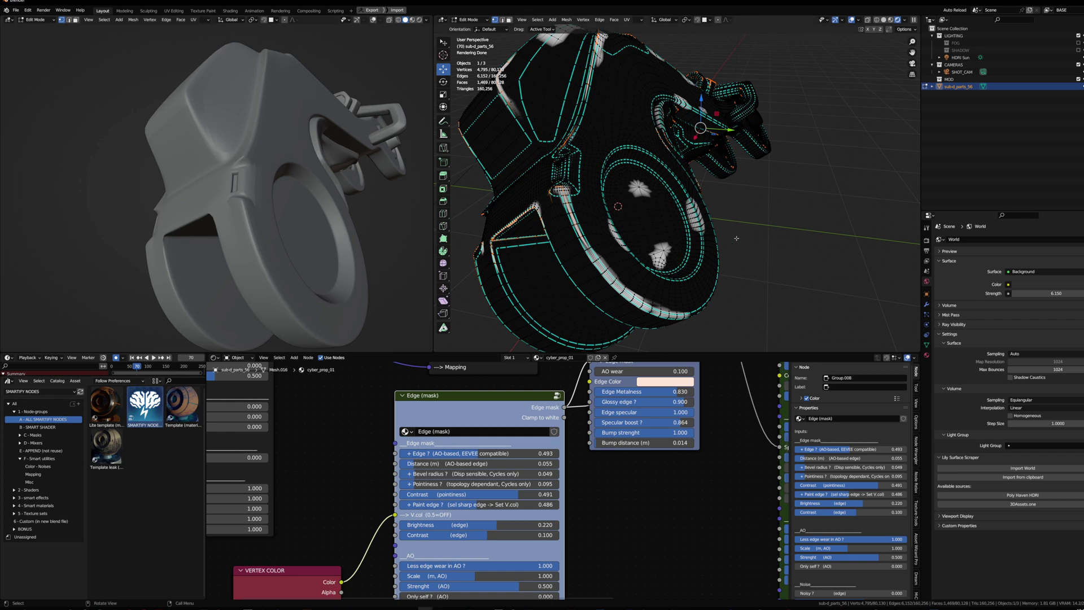
{"action": "key", "text": "alt+a"}
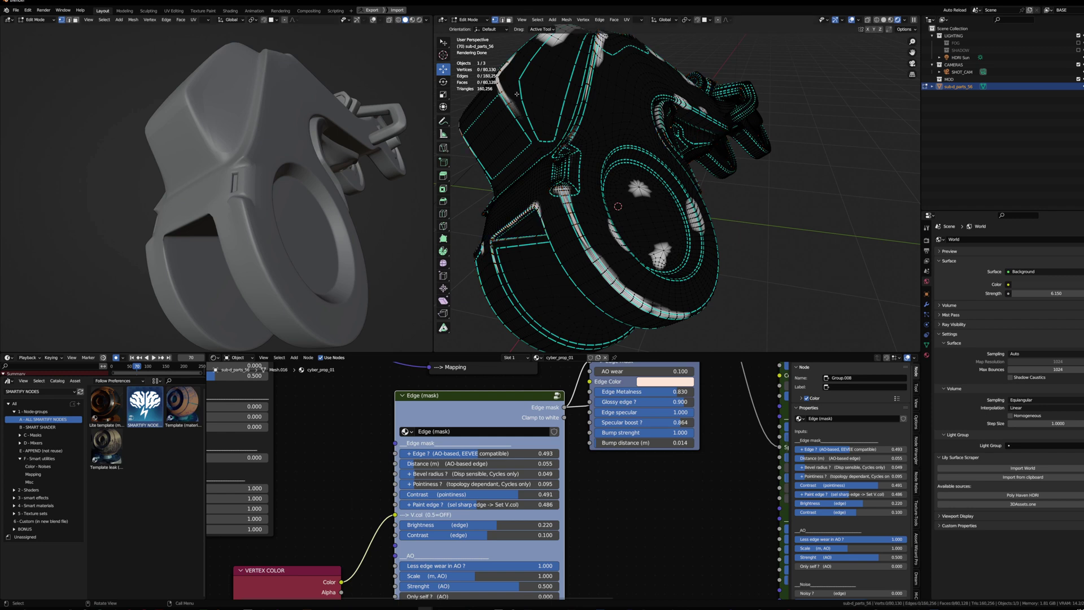
{"action": "left_click", "coordinate": [538, 20]}
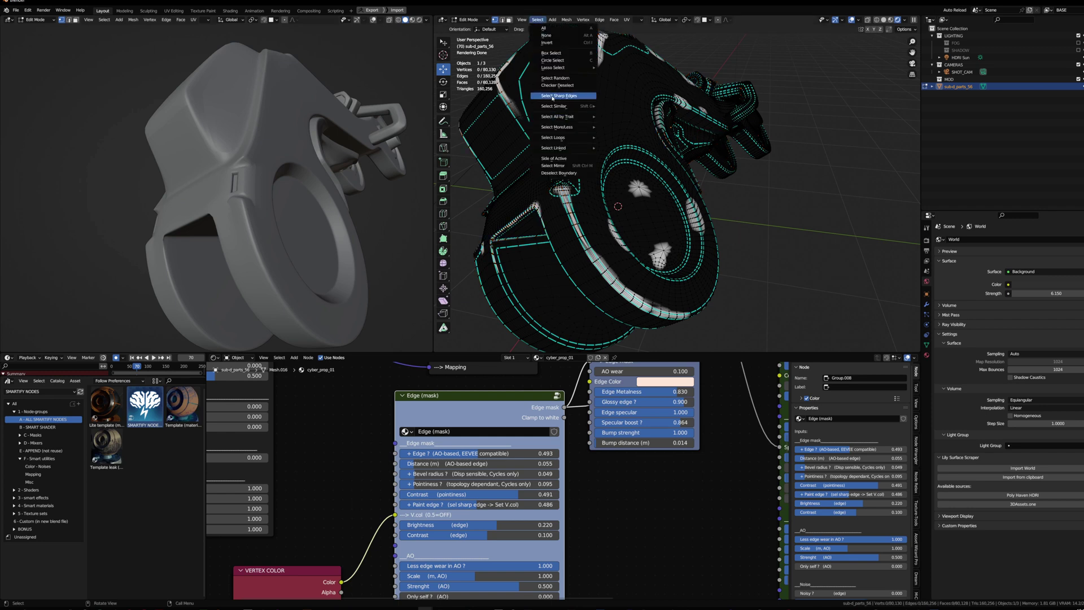
{"action": "right_click", "coordinate": [559, 98]}
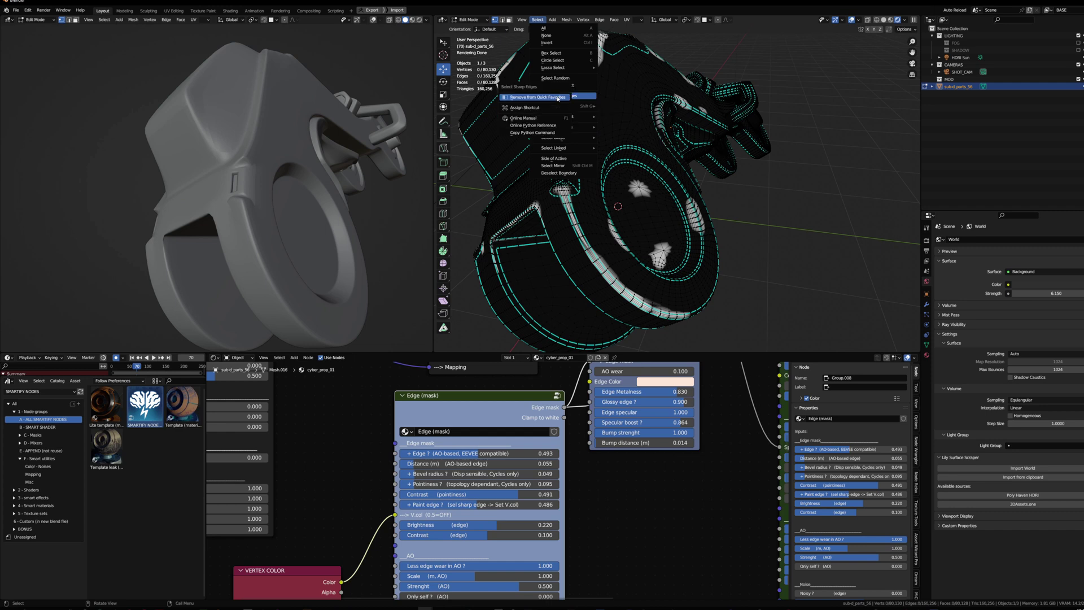
{"action": "key", "text": "Escape"}
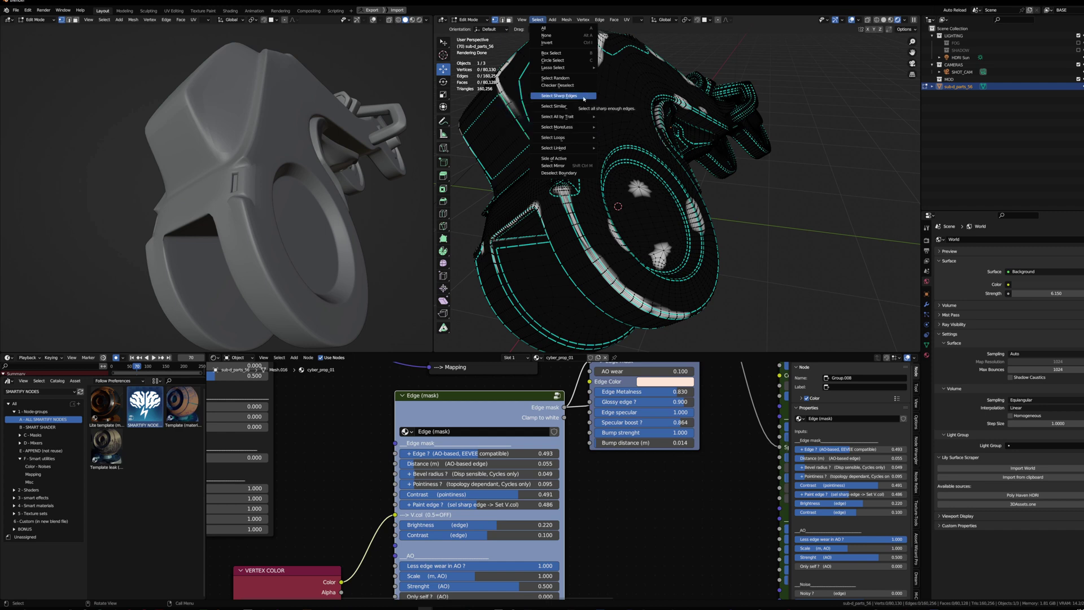
{"action": "left_click", "coordinate": [584, 98]}
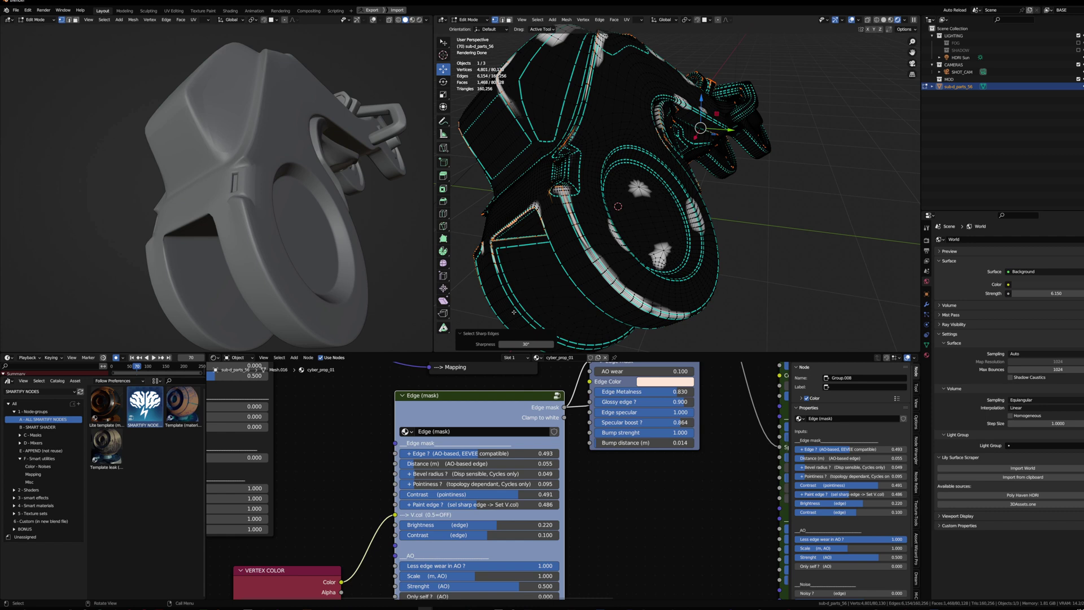
{"action": "left_click_drag", "start_coordinate": [525, 344], "coordinate": [499, 344]}
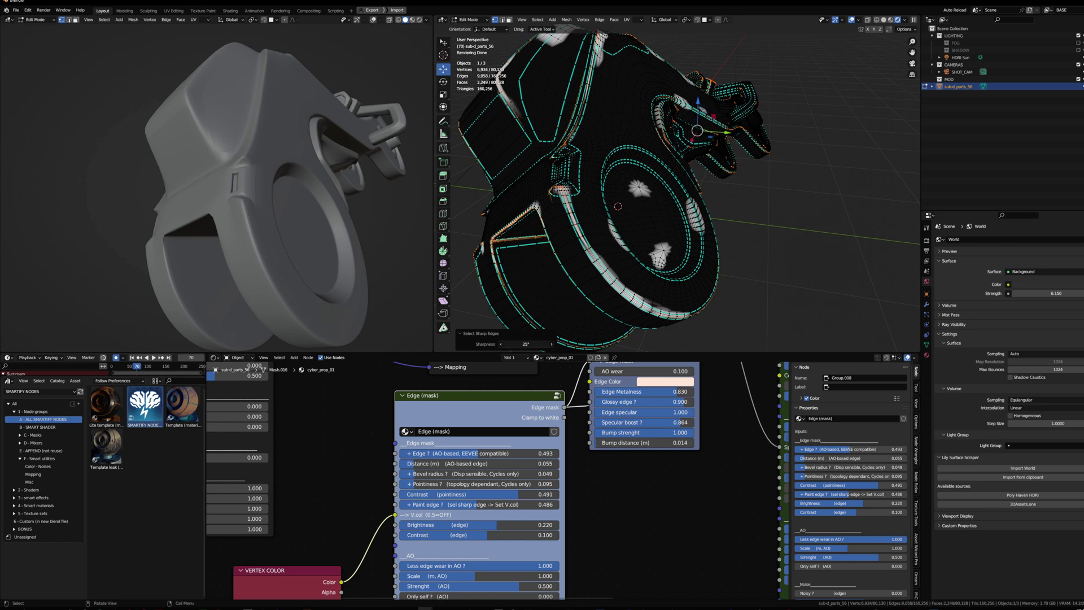
Lower the Select Sharp Edges sharpness to below 20° to include more edges on the prop and its arm.
{"action": "middle_click_drag", "start_coordinate": [574, 197], "coordinate": [714, 208]}
{"action": "scroll", "coordinate": [669, 196], "scroll_direction": "up", "scroll_amount": 4}
{"action": "middle_click_drag", "start_coordinate": [664, 164], "coordinate": [570, 189]}
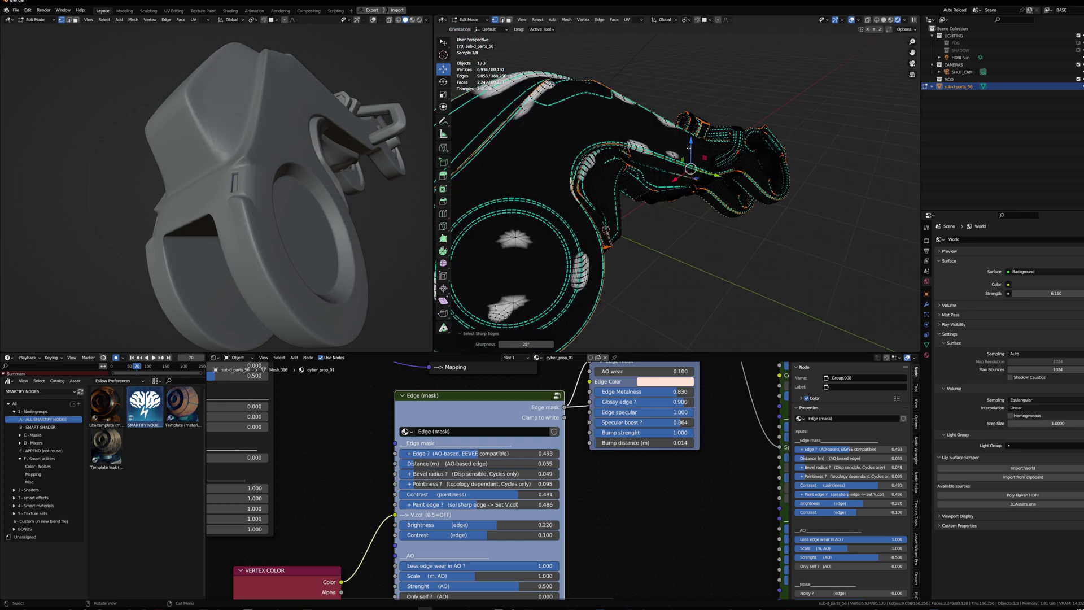
{"action": "left_click_drag", "start_coordinate": [525, 344], "coordinate": [516, 344]}
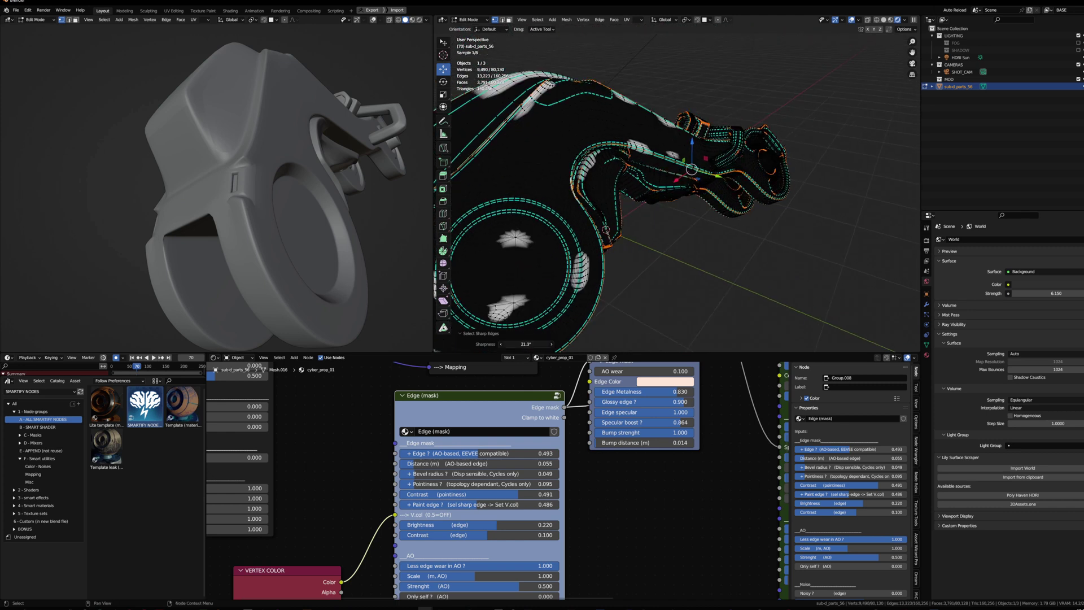
{"action": "left_click_drag", "start_coordinate": [520, 344], "coordinate": [518, 343]}
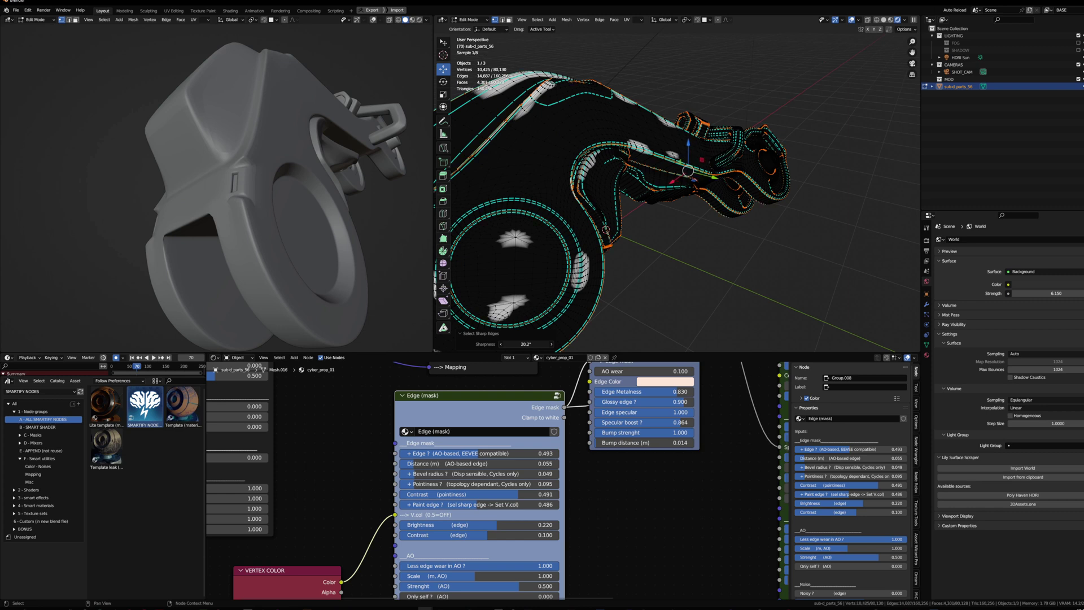
{"action": "left_click_drag", "start_coordinate": [510, 343], "coordinate": [509, 343]}
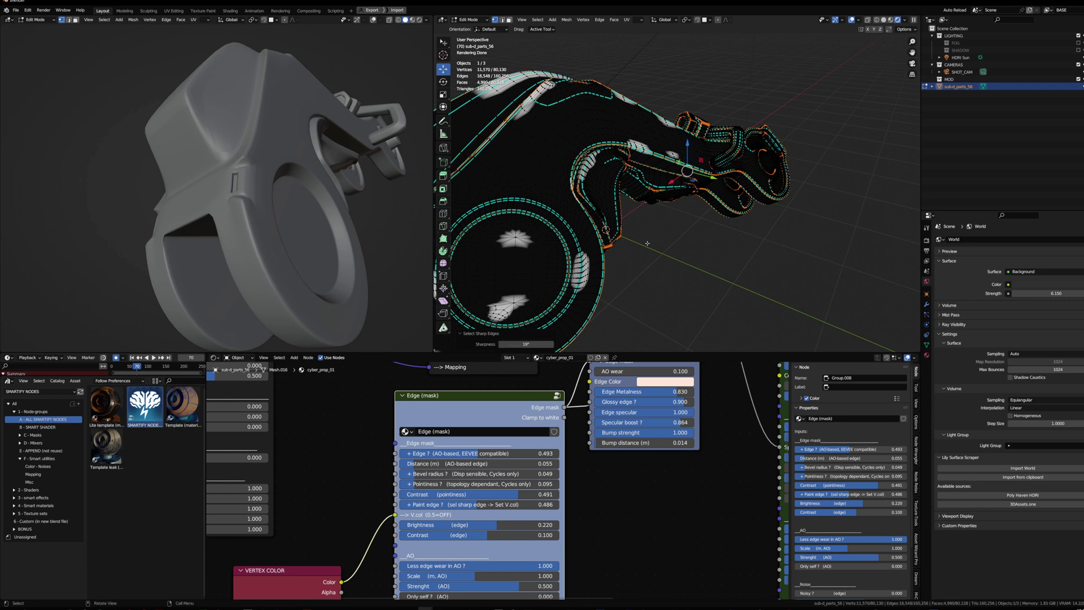
Return to Vertex Paint, limit painting to the selected vertices and enlarge the brush radius to about 119 px.
{"action": "left_click", "coordinate": [639, 195]}
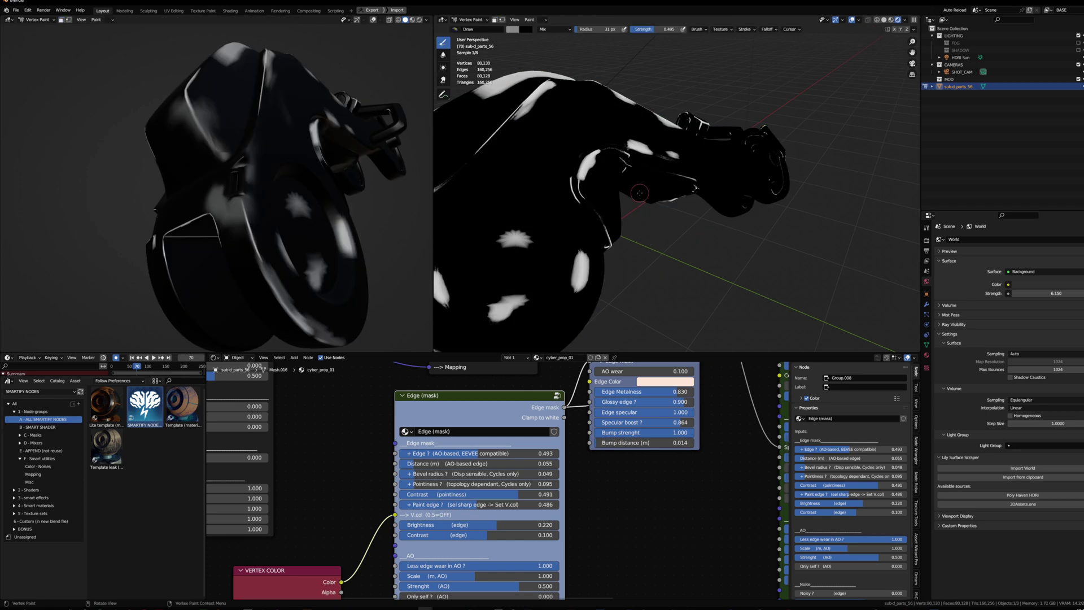
{"action": "left_click", "coordinate": [502, 21]}
{"action": "middle_click_drag", "start_coordinate": [614, 215], "coordinate": [635, 180]}
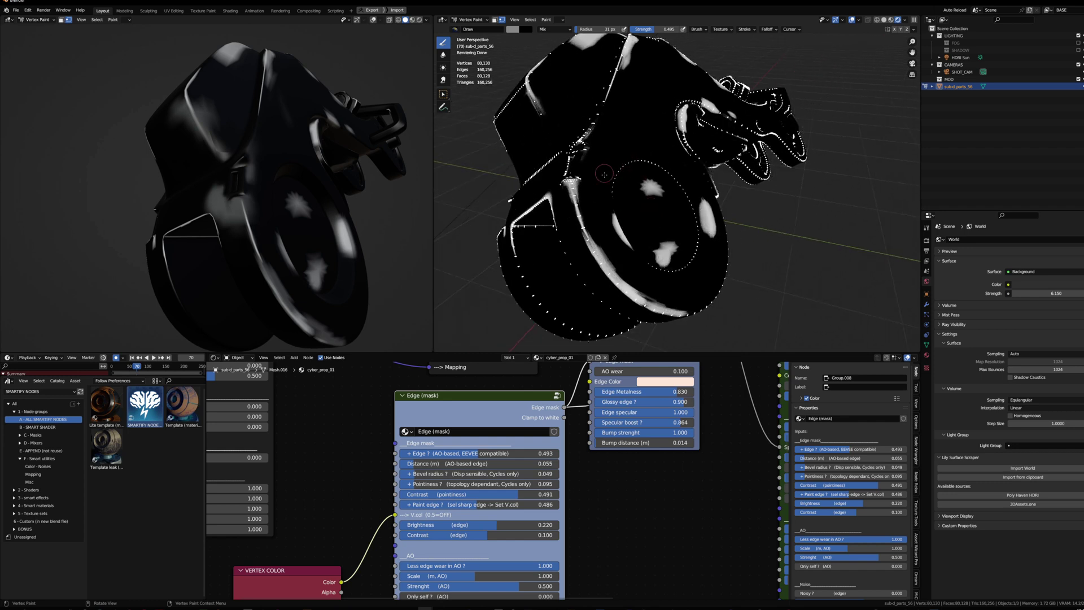
{"action": "middle_click_drag", "start_coordinate": [602, 216], "coordinate": [600, 199]}
{"action": "key", "text": "f"}
{"action": "left_click", "coordinate": [625, 204]}
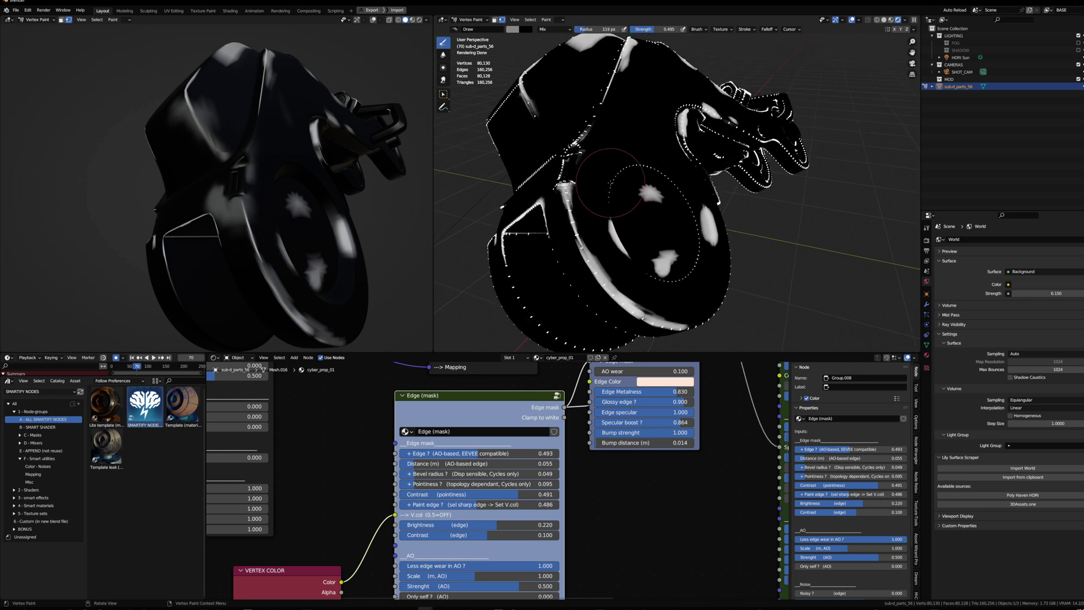
Sample a near-white color and paint it over the selected edge vertices along the front and rear disc rims.
{"action": "key", "text": "s"}
{"action": "middle_click_drag", "start_coordinate": [625, 174], "coordinate": [610, 148]}
{"action": "mouse_move", "coordinate": [615, 147]}
{"action": "left_mouse_down"}
{"action": "mouse_move", "coordinate": [663, 215]}
{"action": "mouse_move", "coordinate": [673, 295]}
{"action": "left_mouse_up"}
{"action": "mouse_move", "coordinate": [672, 300]}
{"action": "middle_mouse_down"}
{"action": "mouse_move", "coordinate": [663, 282]}
{"action": "mouse_move", "coordinate": [688, 226]}
{"action": "middle_mouse_up"}
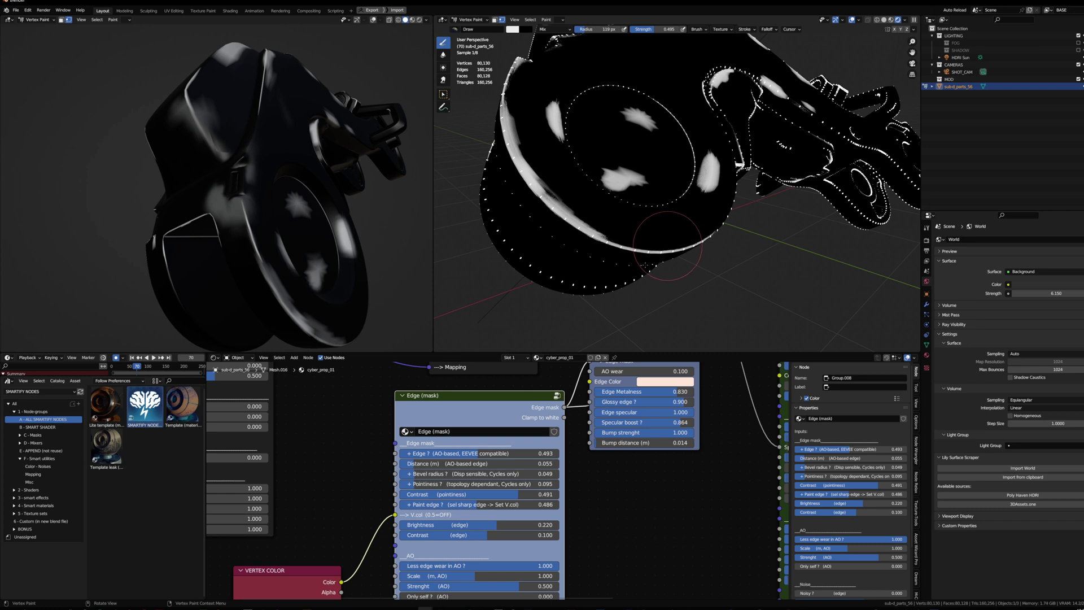
{"action": "left_click_drag", "start_coordinate": [556, 276], "coordinate": [519, 236]}
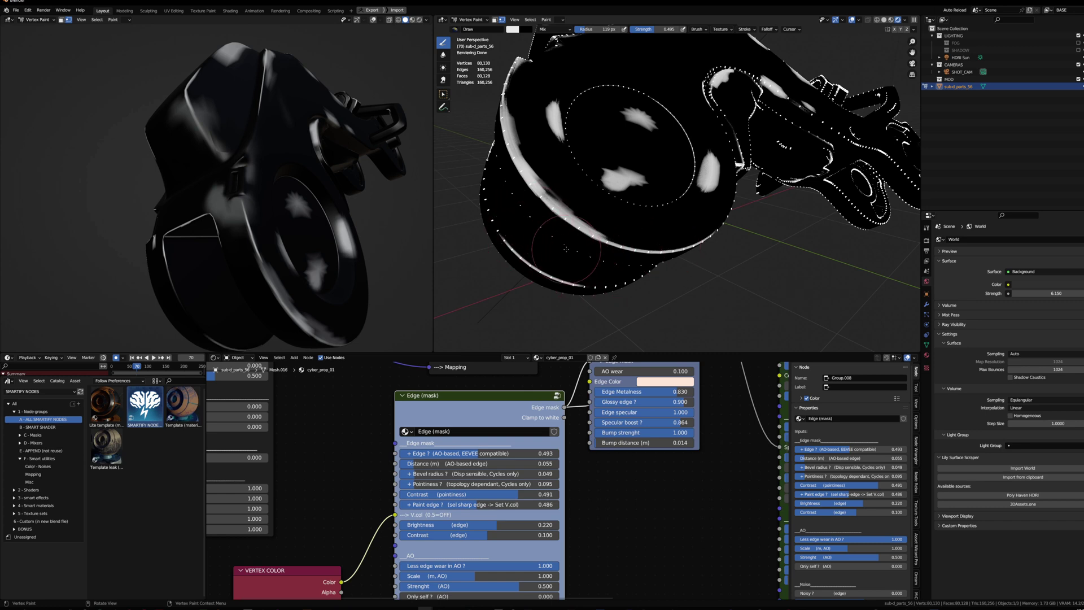
Fill all selected vertices with the near-white paint color using Set Vertex Colors, and inspect the edges from several angles.
{"action": "left_click", "coordinate": [546, 21]}
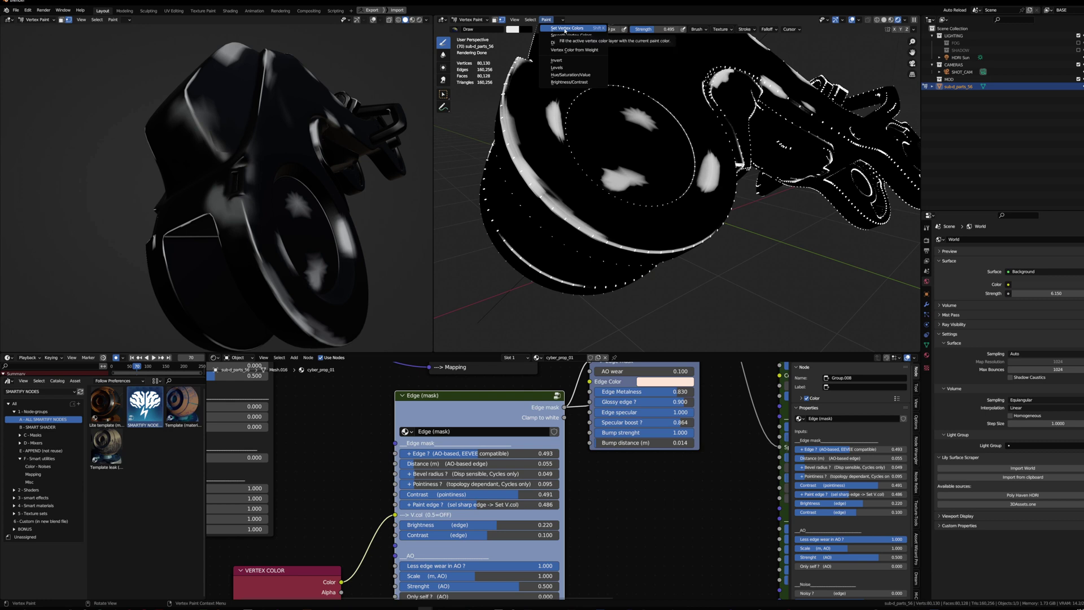
{"action": "left_click", "coordinate": [566, 29]}
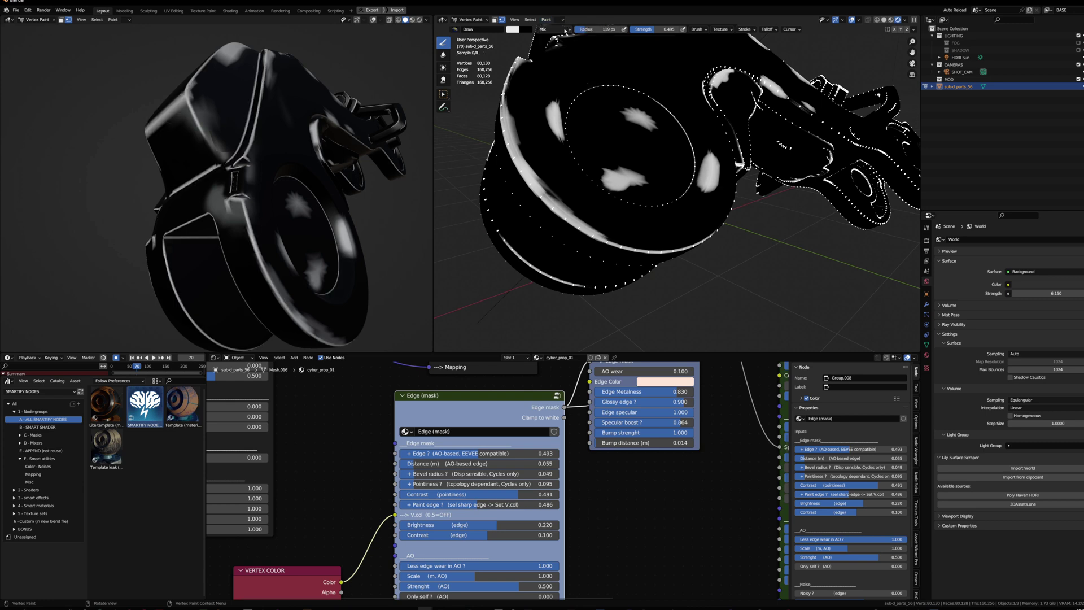
{"action": "middle_click_drag", "start_coordinate": [614, 212], "coordinate": [600, 205]}
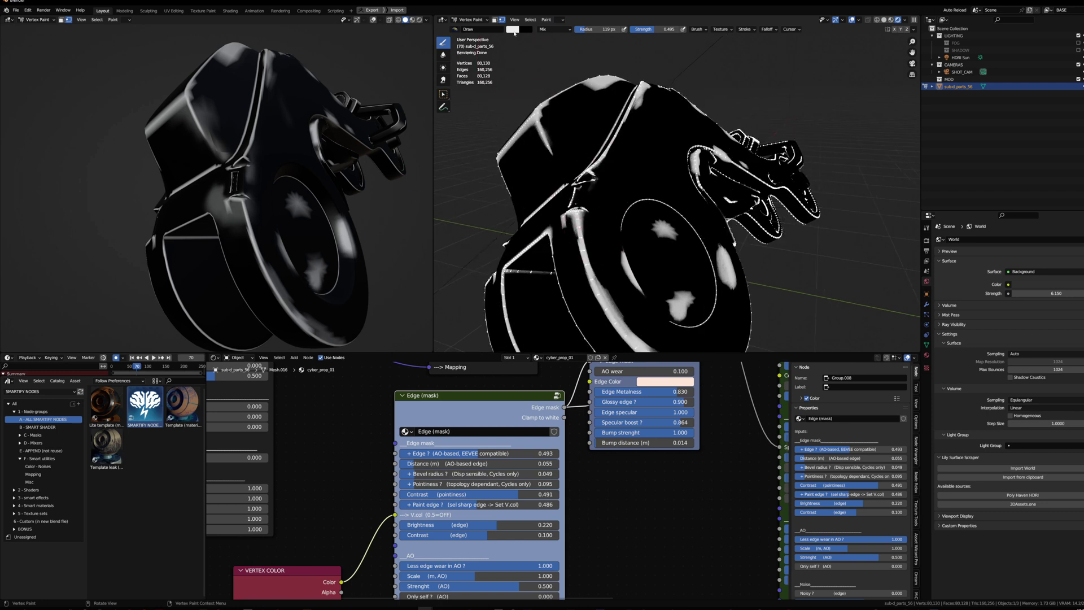
{"action": "middle_click_drag", "start_coordinate": [588, 118], "coordinate": [615, 141]}
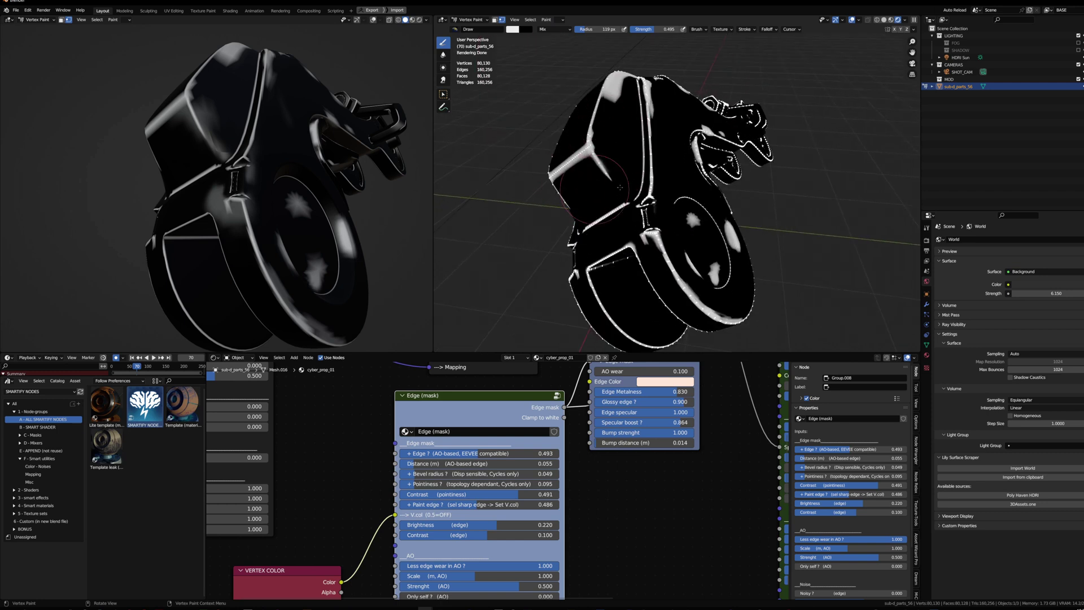
{"action": "middle_click_drag", "start_coordinate": [680, 241], "coordinate": [637, 279]}
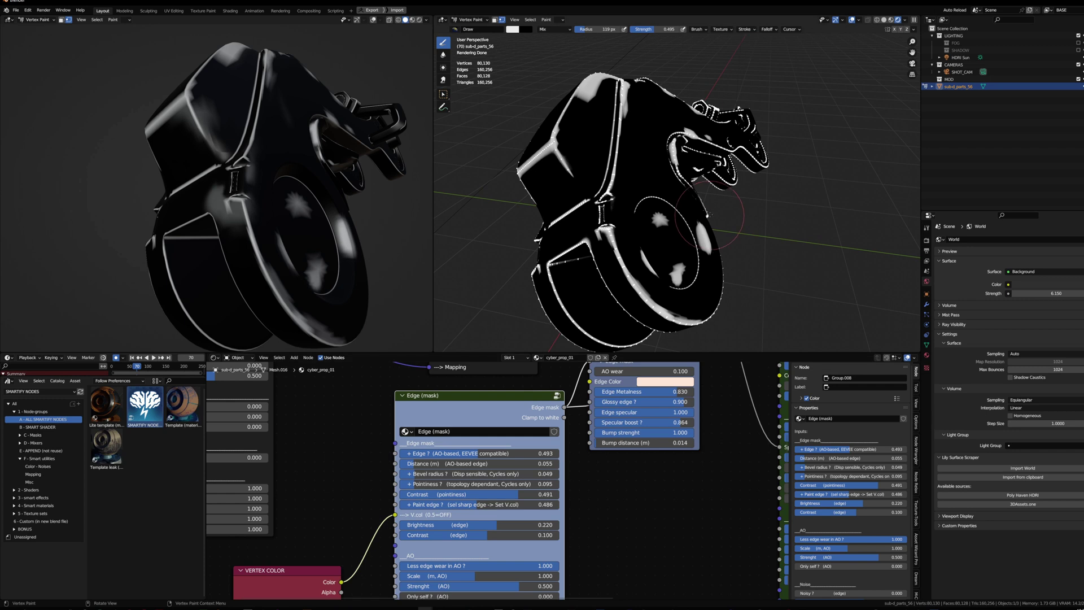
{"action": "middle_click_drag", "start_coordinate": [702, 244], "coordinate": [660, 252]}
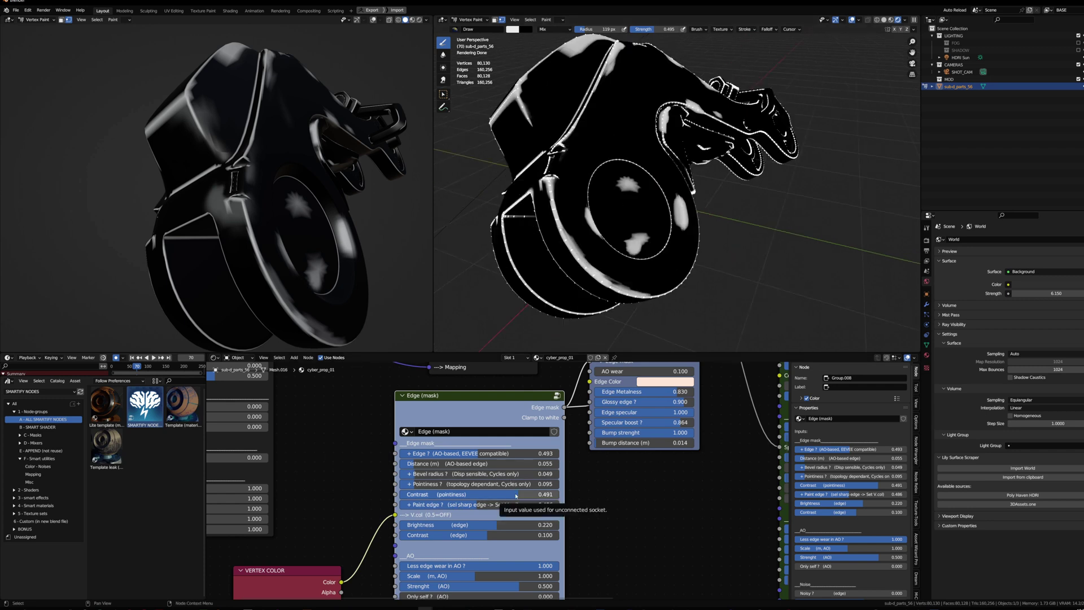
Turn off the vertex selection mask and preview the complete material instead of the edge mask.
{"action": "right_click", "coordinate": [589, 208]}
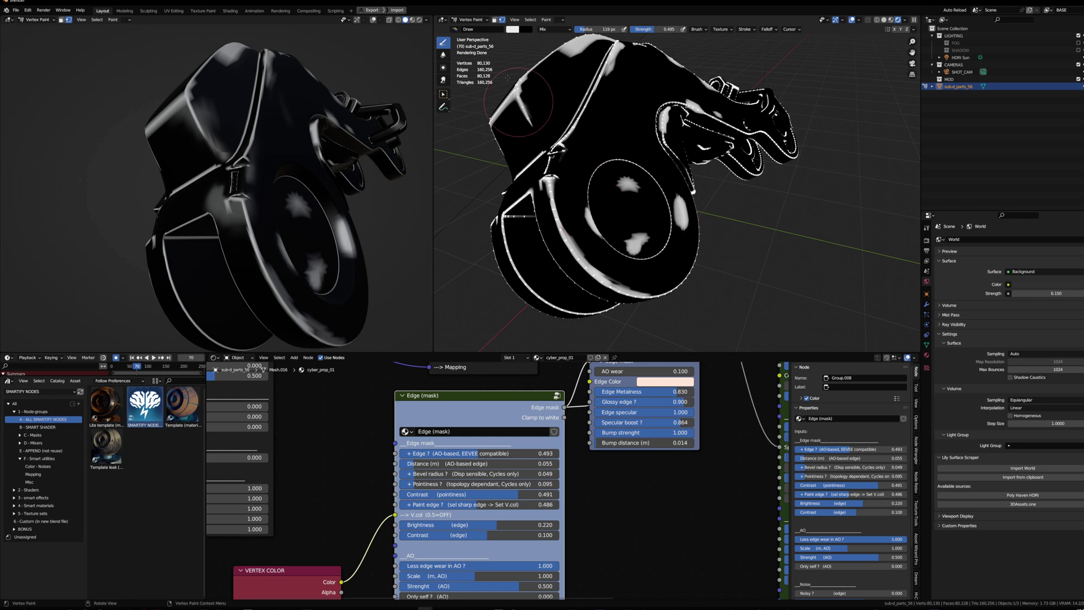
{"action": "left_click", "coordinate": [502, 20]}
{"action": "right_click", "coordinate": [635, 169]}
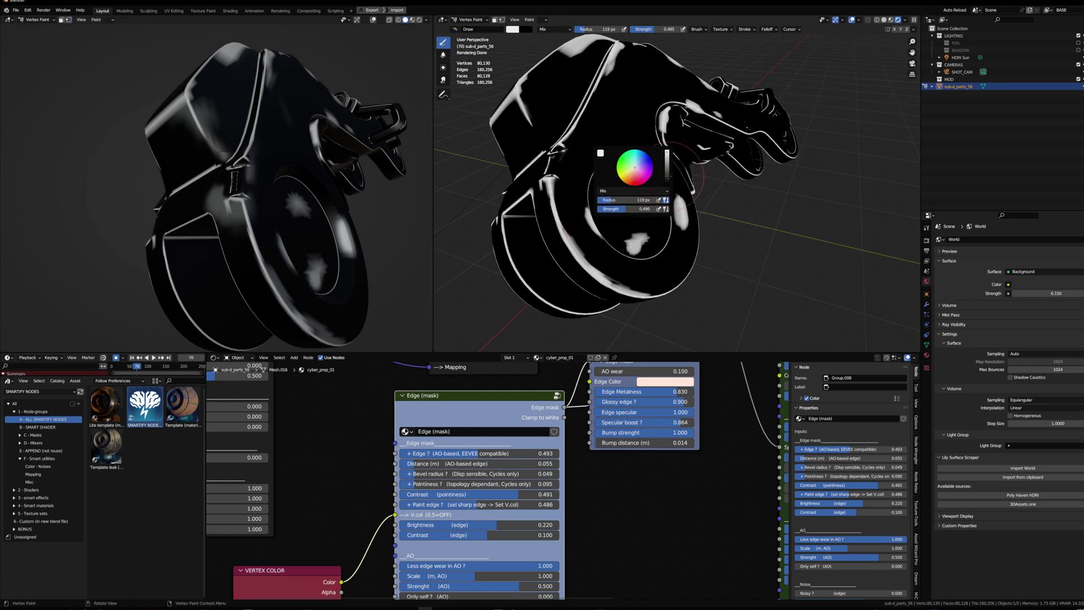
{"action": "scroll", "coordinate": [542, 474], "scroll_direction": "down", "scroll_amount": 4}
{"action": "middle_click_drag", "start_coordinate": [564, 446], "coordinate": [502, 525]}
{"action": "scroll", "coordinate": [508, 508], "scroll_direction": "down", "scroll_amount": 2}
{"action": "left_click", "coordinate": [601, 421], "text": "ctrl+shift"}
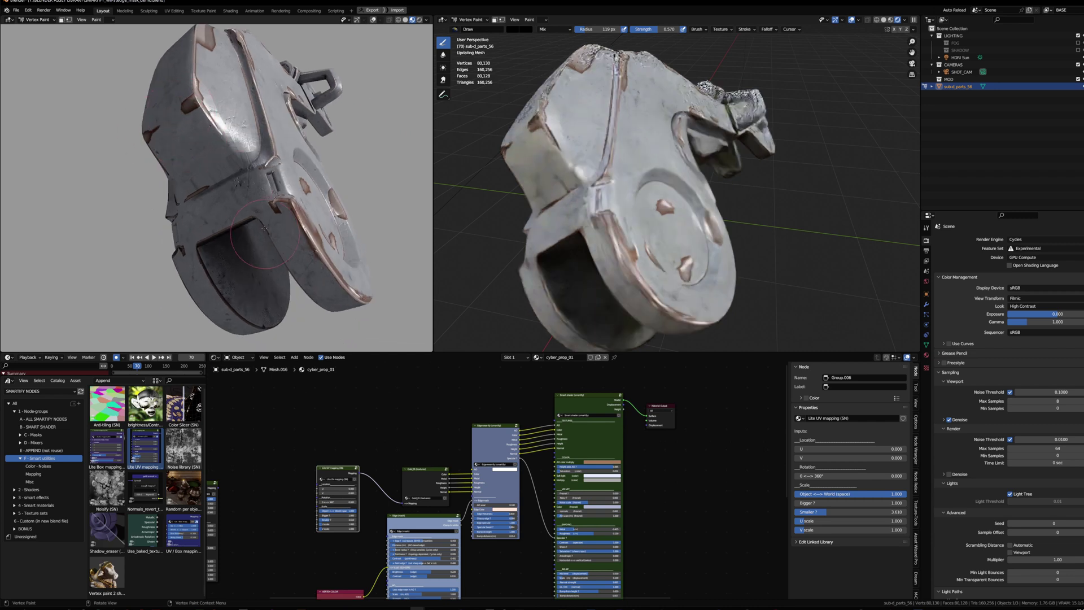
Paint black vertex color over the worn patches inside the side disc and inspect the wear along the arm.
{"action": "mouse_move", "coordinate": [264, 228]}
{"action": "middle_mouse_down"}
{"action": "mouse_move", "coordinate": [263, 194]}
{"action": "mouse_move", "coordinate": [251, 237]}
{"action": "middle_mouse_up"}
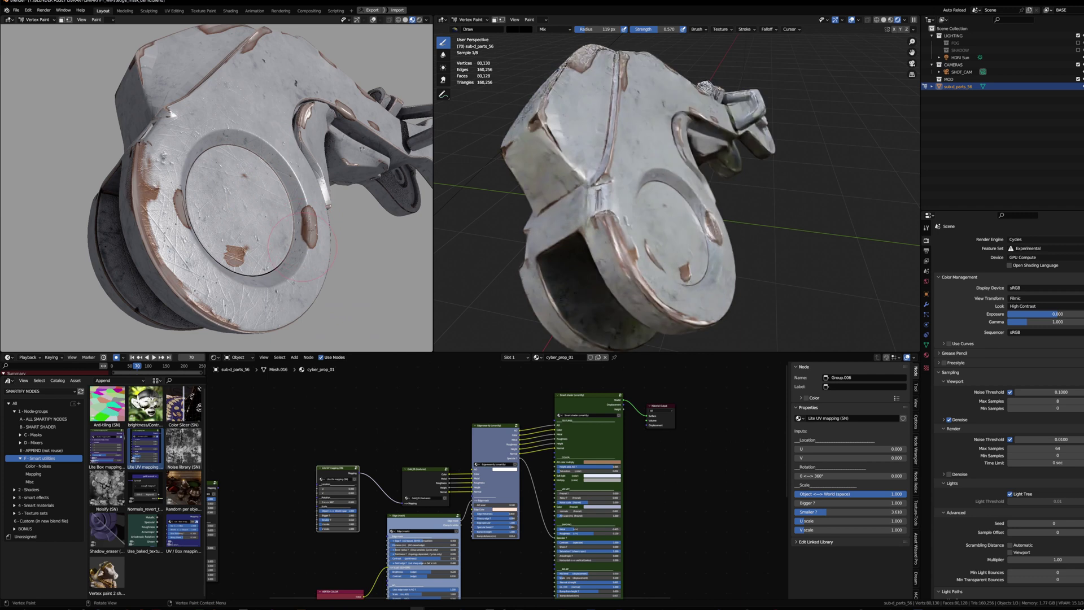
{"action": "middle_click_drag", "start_coordinate": [305, 217], "coordinate": [227, 204]}
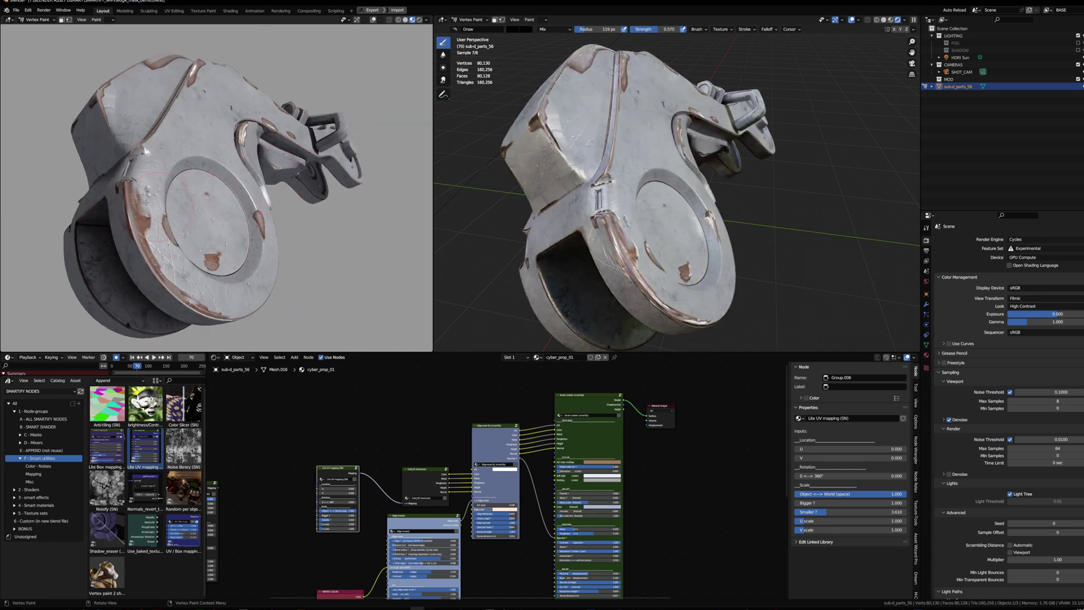
{"action": "left_click_drag", "start_coordinate": [195, 173], "coordinate": [240, 181]}
{"action": "middle_click_drag", "start_coordinate": [390, 195], "coordinate": [352, 219]}
Set the Edge mask node's Noisy (edge) value to 0.972 to break up the worn edges.
{"action": "middle_click_drag", "start_coordinate": [389, 547], "coordinate": [393, 508]}
{"action": "scroll", "coordinate": [395, 525], "scroll_direction": "up", "scroll_amount": 10}
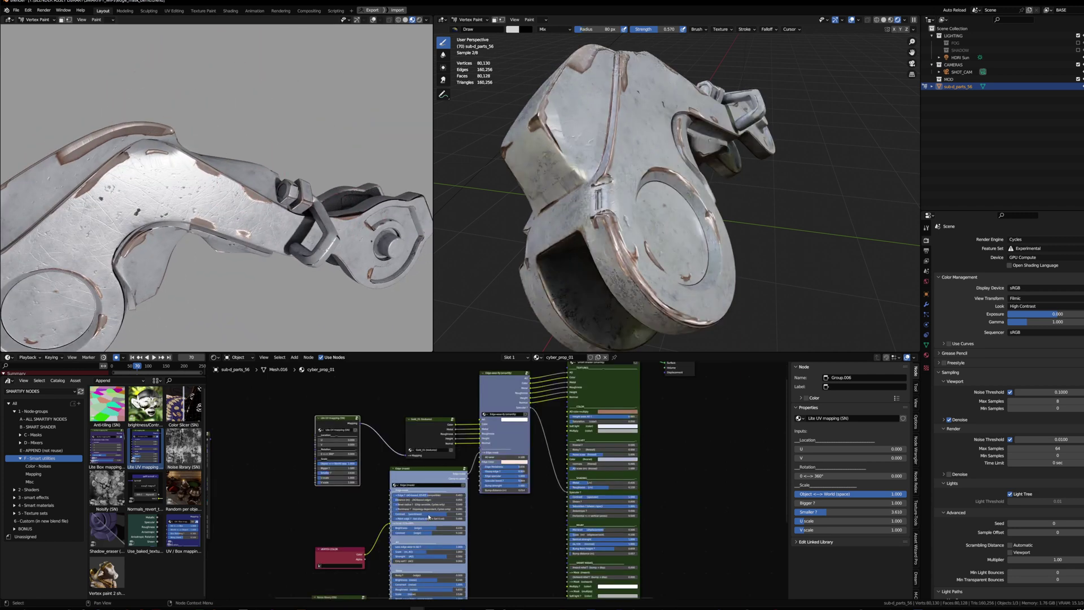
{"action": "mouse_move", "coordinate": [403, 503]}
{"action": "left_mouse_down"}
{"action": "mouse_move", "coordinate": [576, 504]}
{"action": "mouse_move", "coordinate": [412, 504]}
{"action": "left_mouse_up"}
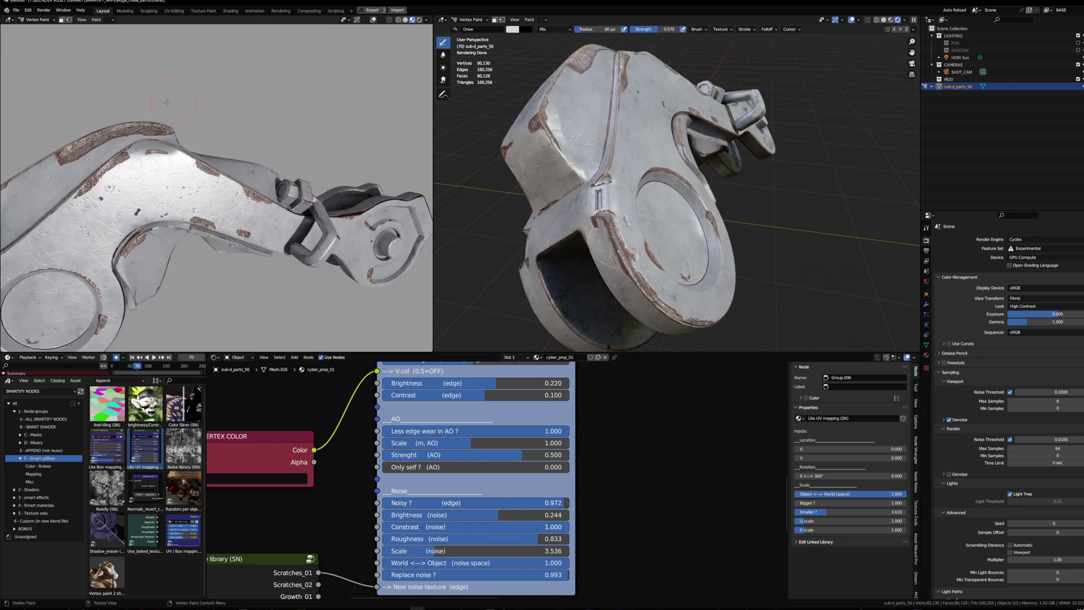
Inspect the worn edges along the arm and around the side disc from several angles in both views.
{"action": "scroll", "coordinate": [243, 198], "scroll_direction": "down", "scroll_amount": 3}
{"action": "middle_click_drag", "start_coordinate": [225, 197], "coordinate": [288, 195]}
{"action": "scroll", "coordinate": [608, 142], "scroll_direction": "up", "scroll_amount": 2}
{"action": "mouse_move", "coordinate": [672, 149]}
{"action": "middle_mouse_down"}
{"action": "mouse_move", "coordinate": [608, 141]}
{"action": "mouse_move", "coordinate": [598, 181]}
{"action": "middle_mouse_up"}
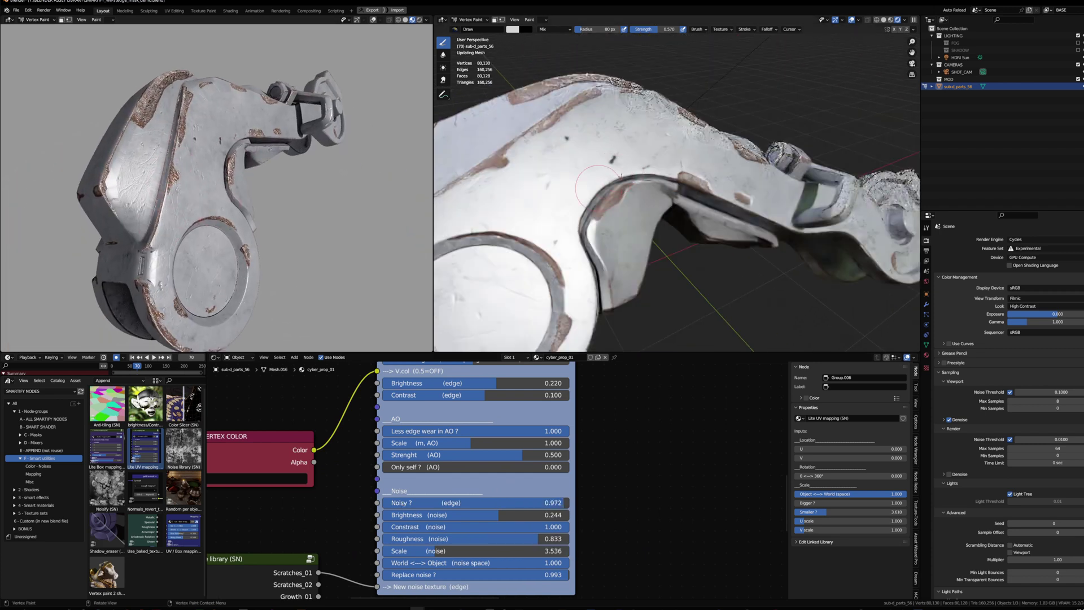
{"action": "middle_click_drag", "start_coordinate": [396, 249], "coordinate": [260, 226]}
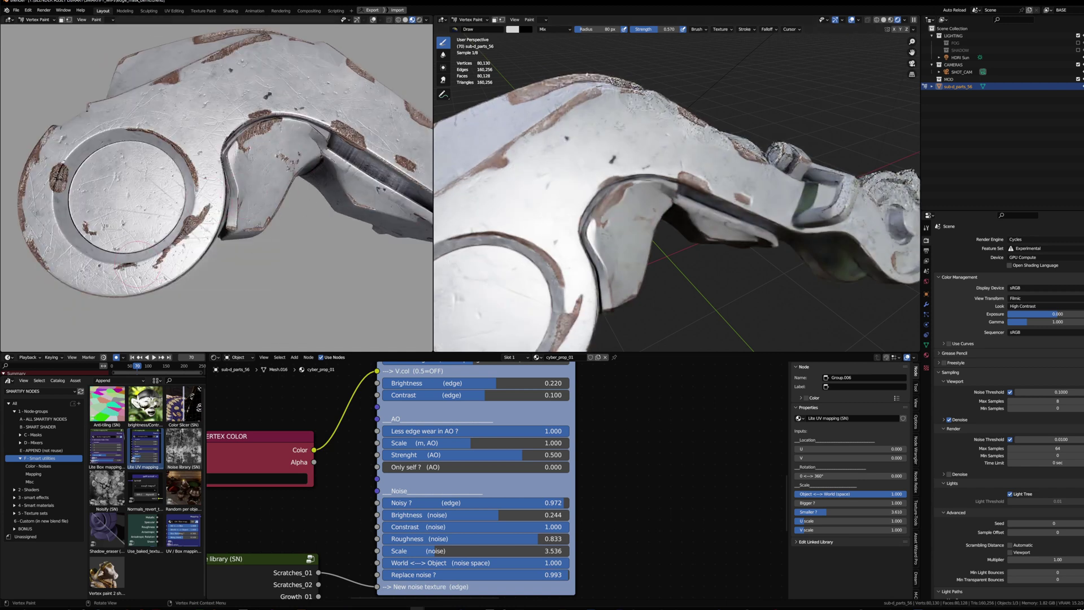
{"action": "mouse_move", "coordinate": [664, 184]}
{"action": "middle_mouse_down"}
{"action": "mouse_move", "coordinate": [601, 233]}
{"action": "mouse_move", "coordinate": [660, 208]}
{"action": "middle_mouse_up"}
{"action": "middle_click_drag", "start_coordinate": [214, 186], "coordinate": [288, 192]}
{"action": "scroll", "coordinate": [288, 192], "scroll_direction": "down", "scroll_amount": 3}
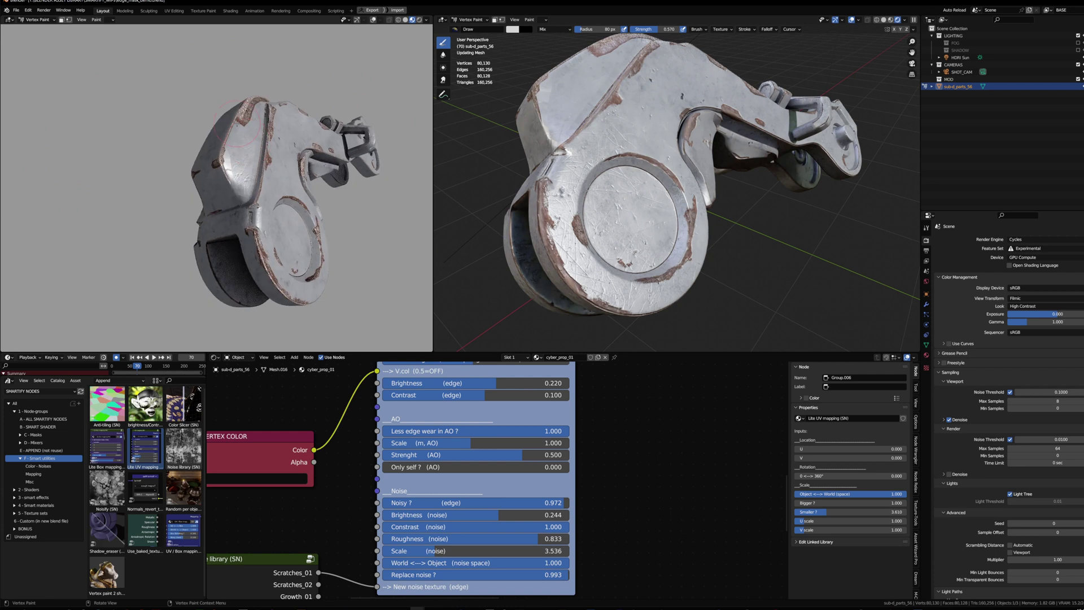
Sample a gray vertex color from the model, paint along its upper edge and enlarge the brush radius to 176 px.
{"action": "key", "text": "s"}
{"action": "left_click_drag", "start_coordinate": [598, 66], "coordinate": [590, 93]}
{"action": "key", "text": "s"}
{"action": "key", "text": "f"}
{"action": "left_click", "coordinate": [638, 71]}
{"action": "mouse_move", "coordinate": [585, 85]}
{"action": "middle_mouse_down"}
{"action": "mouse_move", "coordinate": [649, 64]}
{"action": "mouse_move", "coordinate": [629, 79]}
{"action": "middle_mouse_up"}
{"action": "scroll", "coordinate": [412, 446], "scroll_direction": "down", "scroll_amount": 2}
Set the Edge mask node's edge Brightness to 0.732 and edge Contrast to 0.181.
{"action": "middle_click_drag", "start_coordinate": [410, 438], "coordinate": [423, 464]}
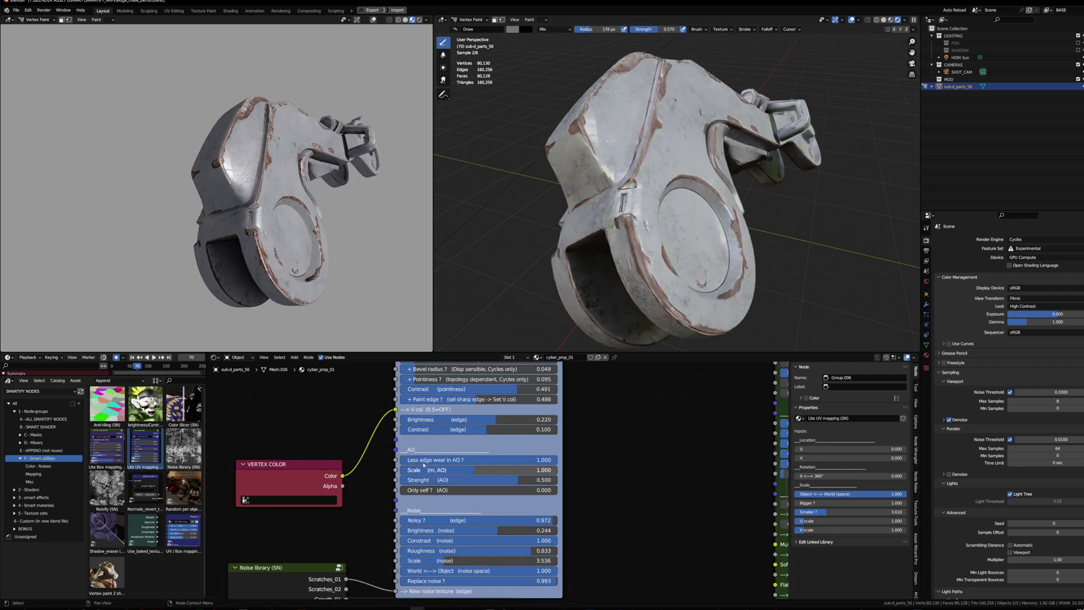
{"action": "scroll", "coordinate": [424, 464], "scroll_direction": "down", "scroll_amount": 4}
{"action": "scroll", "coordinate": [412, 464], "scroll_direction": "up", "scroll_amount": 5}
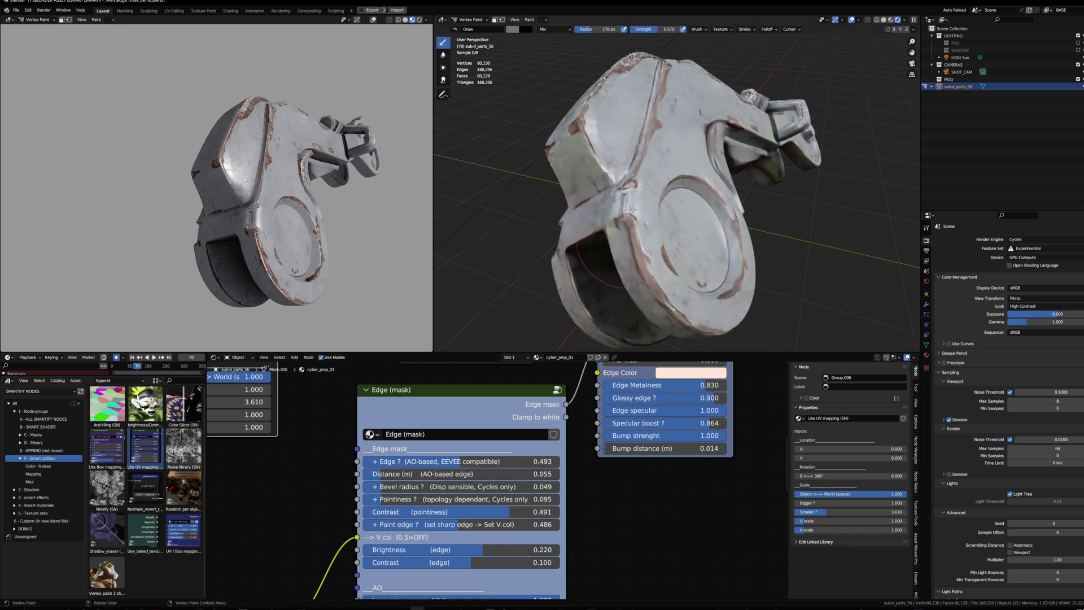
{"action": "scroll", "coordinate": [478, 547], "scroll_direction": "down", "scroll_amount": 3}
{"action": "middle_click_drag", "start_coordinate": [478, 550], "coordinate": [493, 437]}
{"action": "scroll", "coordinate": [493, 437], "scroll_direction": "up", "scroll_amount": 1}
{"action": "mouse_move", "coordinate": [493, 437]}
{"action": "left_mouse_down"}
{"action": "mouse_move", "coordinate": [537, 437]}
{"action": "mouse_move", "coordinate": [469, 446]}
{"action": "mouse_move", "coordinate": [502, 446]}
{"action": "left_mouse_up"}
{"action": "middle_click_drag", "start_coordinate": [571, 293], "coordinate": [542, 279]}
{"action": "mouse_move", "coordinate": [521, 435]}
{"action": "left_mouse_down"}
{"action": "mouse_move", "coordinate": [452, 435]}
{"action": "mouse_move", "coordinate": [534, 435]}
{"action": "left_mouse_up"}
Set the Edge mask node's AO Scale to 0.991 and AO Strength to 1.000.
{"action": "mouse_move", "coordinate": [496, 477]}
{"action": "left_mouse_down"}
{"action": "mouse_move", "coordinate": [509, 486]}
{"action": "mouse_move", "coordinate": [495, 493]}
{"action": "left_mouse_up"}
{"action": "scroll", "coordinate": [635, 278], "scroll_direction": "down", "scroll_amount": 3}
{"action": "middle_click_drag", "start_coordinate": [582, 280], "coordinate": [618, 266]}
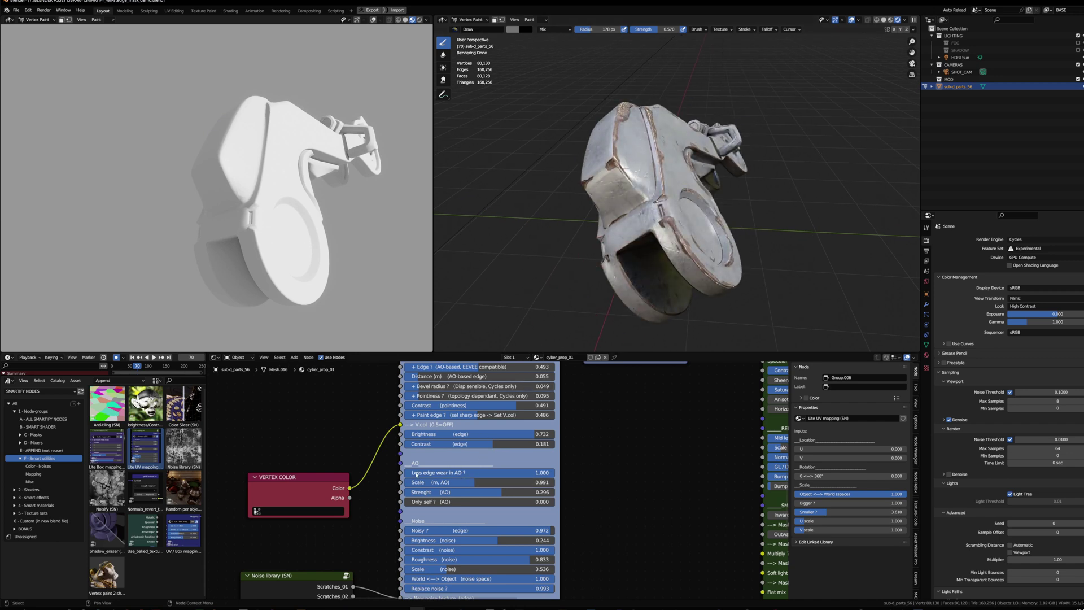
{"action": "left_click_drag", "start_coordinate": [512, 476], "coordinate": [554, 493]}
Set the Edge mask node's noise Brightness to 0.197 and adjust the noise Scale to about 3.6.
{"action": "middle_click_drag", "start_coordinate": [486, 543], "coordinate": [469, 487]}
{"action": "scroll", "coordinate": [468, 487], "scroll_direction": "up", "scroll_amount": 1}
{"action": "left_click_drag", "start_coordinate": [469, 488], "coordinate": [477, 487]}
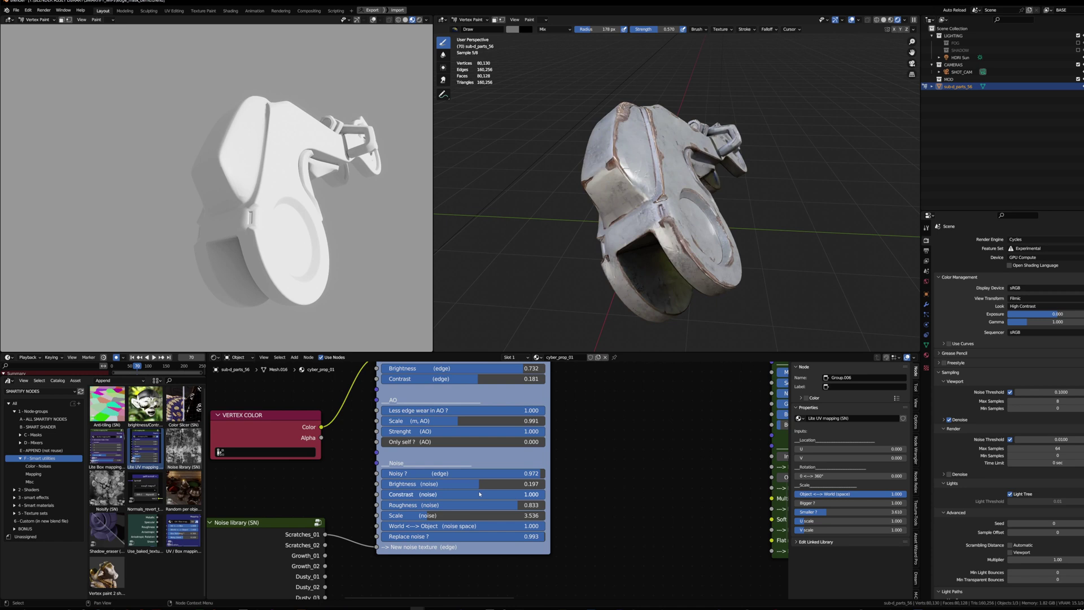
{"action": "middle_click_drag", "start_coordinate": [631, 292], "coordinate": [620, 296]}
{"action": "scroll", "coordinate": [621, 296], "scroll_direction": "up", "scroll_amount": 6}
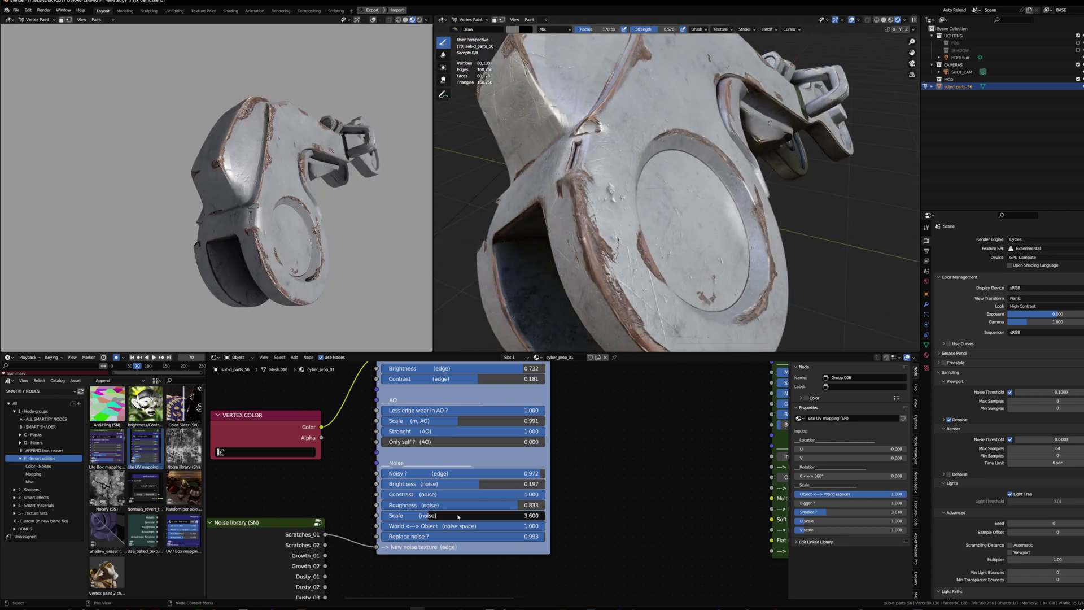
{"action": "left_click_drag", "start_coordinate": [458, 517], "coordinate": [460, 516]}
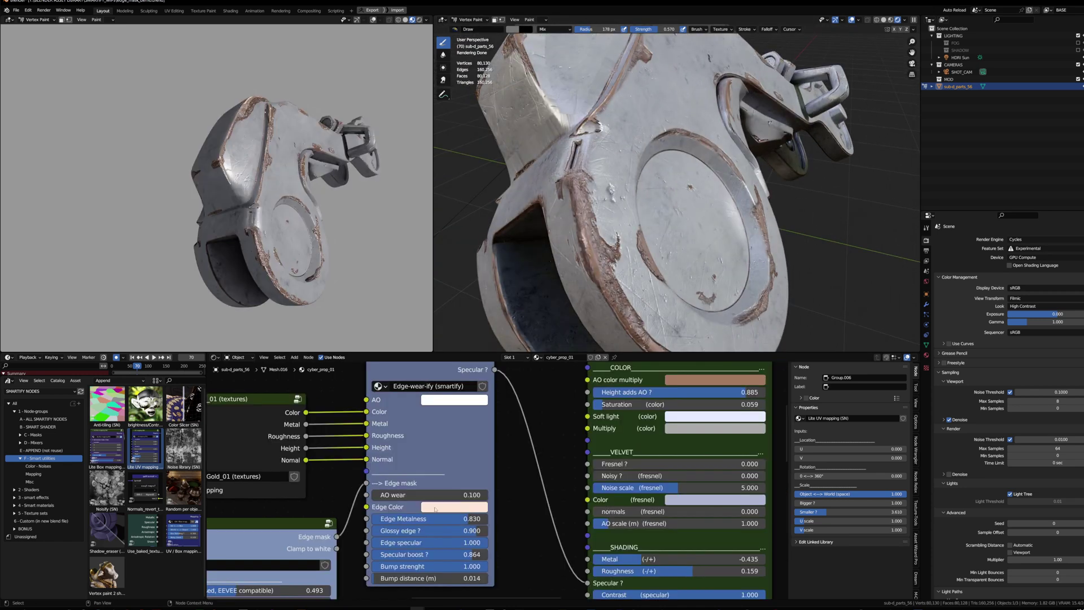
Review how the Gold_01 textures and the Edge mask feed the Edge-wear-ify node and the smart shader.
{"action": "left_click_drag", "start_coordinate": [445, 455], "coordinate": [449, 457]}
{"action": "scroll", "coordinate": [449, 456], "scroll_direction": "down", "scroll_amount": 2}
{"action": "middle_click_drag", "start_coordinate": [448, 452], "coordinate": [450, 465]}
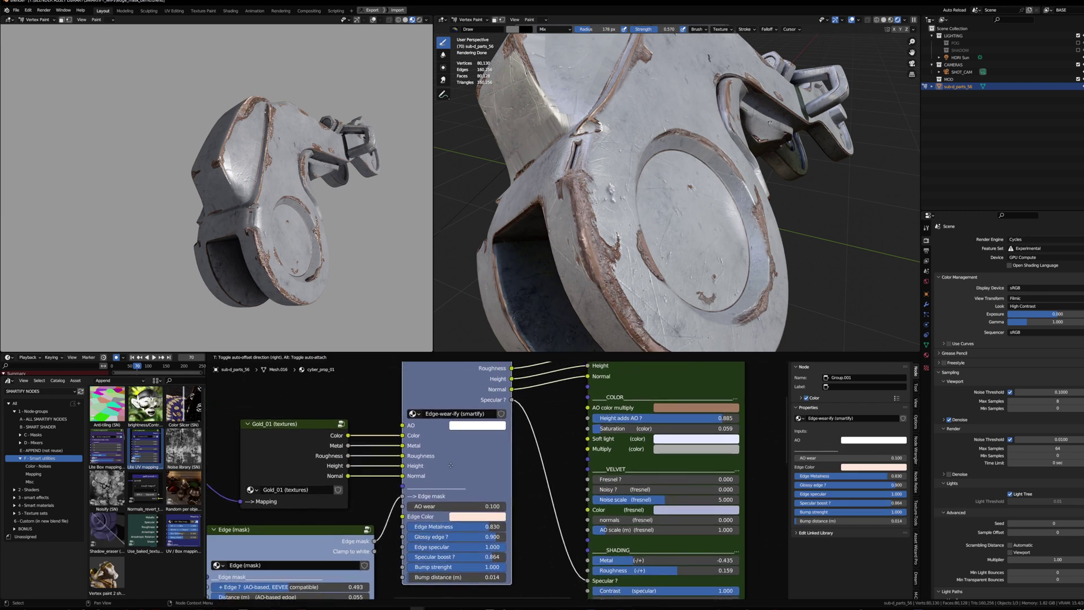
{"action": "left_click_drag", "start_coordinate": [451, 465], "coordinate": [454, 464]}
{"action": "scroll", "coordinate": [456, 500], "scroll_direction": "up", "scroll_amount": 1}
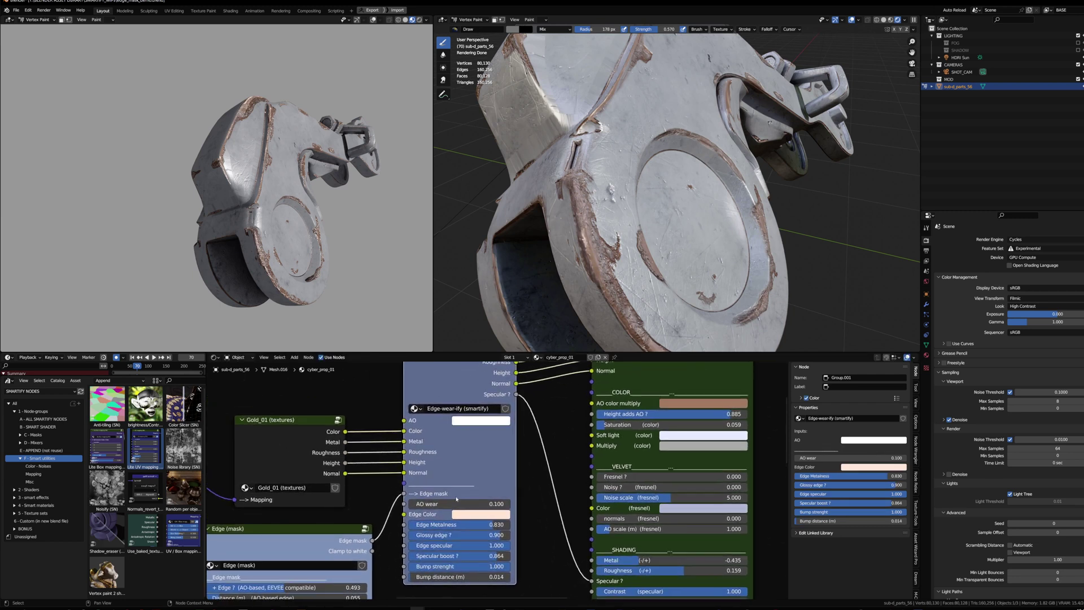
{"action": "middle_click_drag", "start_coordinate": [353, 449], "coordinate": [448, 461]}
{"action": "scroll", "coordinate": [421, 464], "scroll_direction": "up", "scroll_amount": 1}
{"action": "left_click_drag", "start_coordinate": [384, 472], "coordinate": [388, 465]}
{"action": "middle_click_drag", "start_coordinate": [388, 465], "coordinate": [320, 445]}
{"action": "scroll", "coordinate": [362, 497], "scroll_direction": "up", "scroll_amount": 1}
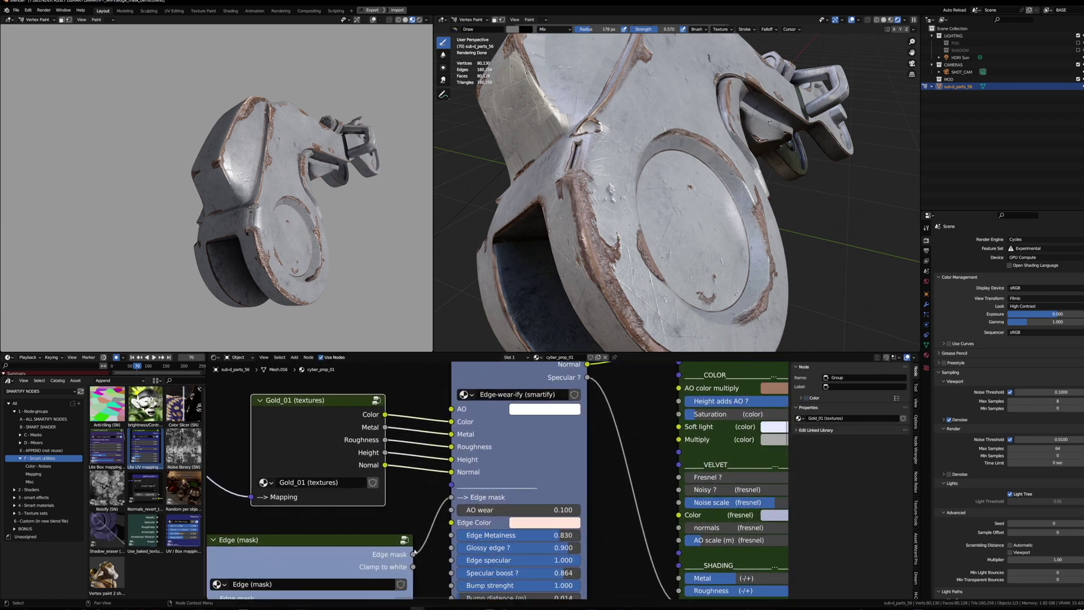
{"action": "middle_click_drag", "start_coordinate": [406, 547], "coordinate": [443, 494]}
{"action": "left_click_drag", "start_coordinate": [423, 488], "coordinate": [426, 491]}
{"action": "mouse_move", "coordinate": [485, 475]}
{"action": "middle_mouse_down"}
{"action": "mouse_move", "coordinate": [402, 490]}
{"action": "mouse_move", "coordinate": [441, 482]}
{"action": "middle_mouse_up"}
{"action": "scroll", "coordinate": [443, 480], "scroll_direction": "up", "scroll_amount": 1}
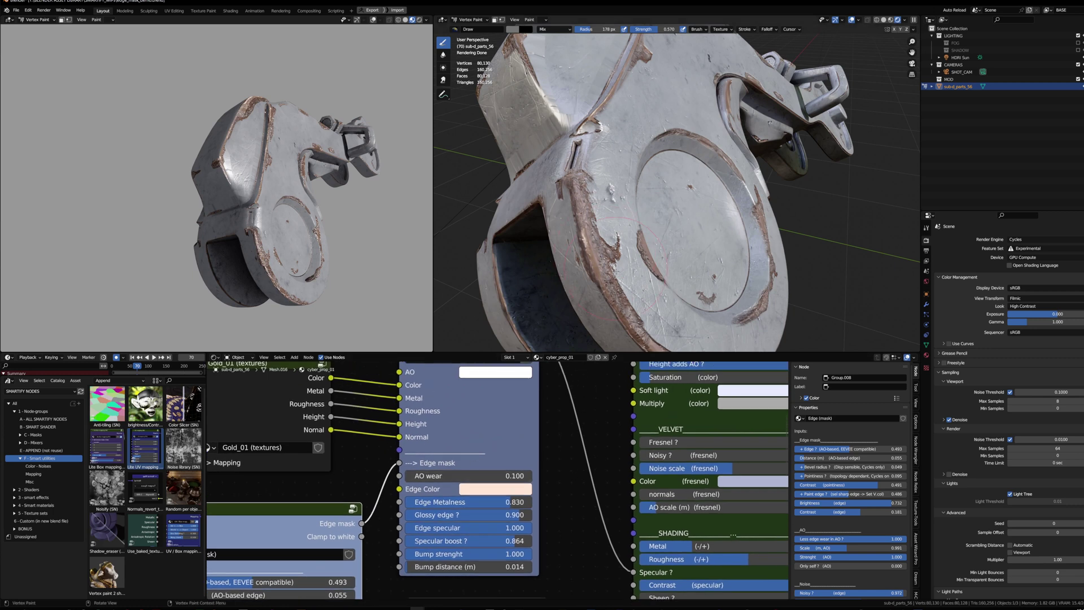
Darken the Edge-wear-ify node's Edge Color to brown and set Edge Metalness to 0.185, Glossy edge to 0.130 and Bump distance to 0.055.
{"action": "left_click", "coordinate": [483, 487]}
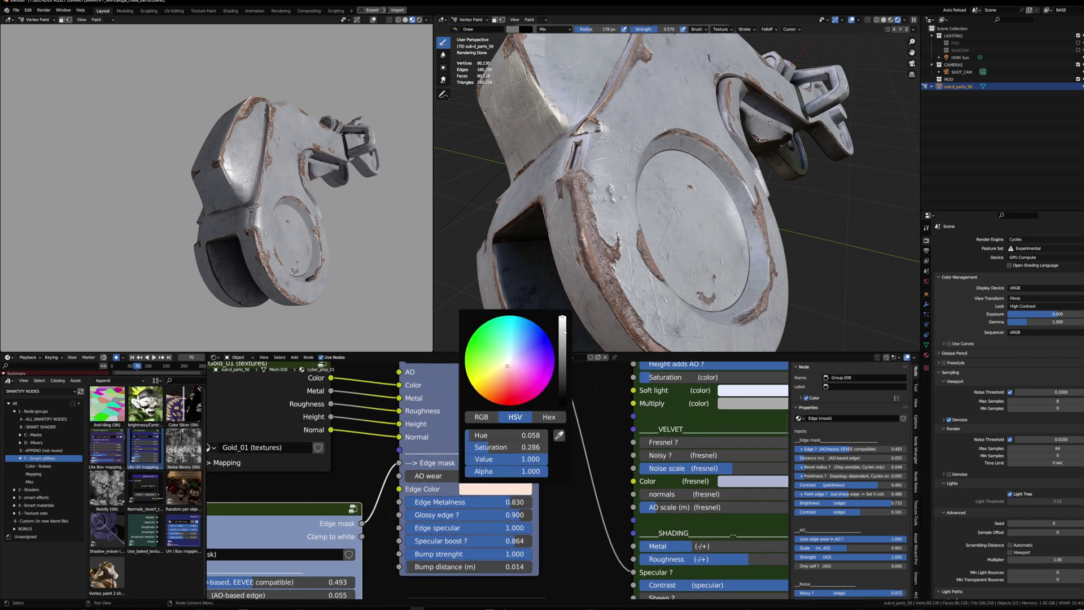
{"action": "mouse_move", "coordinate": [564, 332]}
{"action": "left_mouse_down"}
{"action": "mouse_move", "coordinate": [564, 376]}
{"action": "mouse_move", "coordinate": [563, 312]}
{"action": "left_mouse_up"}
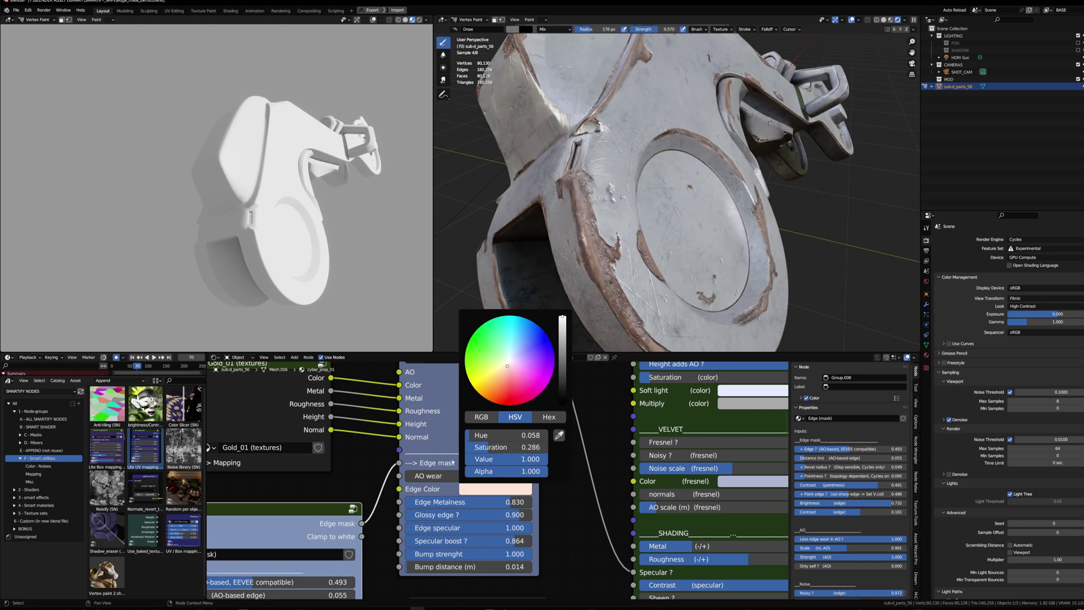
{"action": "mouse_move", "coordinate": [428, 476]}
{"action": "left_mouse_down"}
{"action": "mouse_move", "coordinate": [547, 477]}
{"action": "mouse_move", "coordinate": [420, 476]}
{"action": "left_mouse_up"}
{"action": "left_click_drag", "start_coordinate": [470, 503], "coordinate": [387, 514]}
{"action": "left_click", "coordinate": [490, 489]}
{"action": "left_click_drag", "start_coordinate": [508, 365], "coordinate": [505, 378]}
{"action": "left_click_drag", "start_coordinate": [563, 325], "coordinate": [563, 348]}
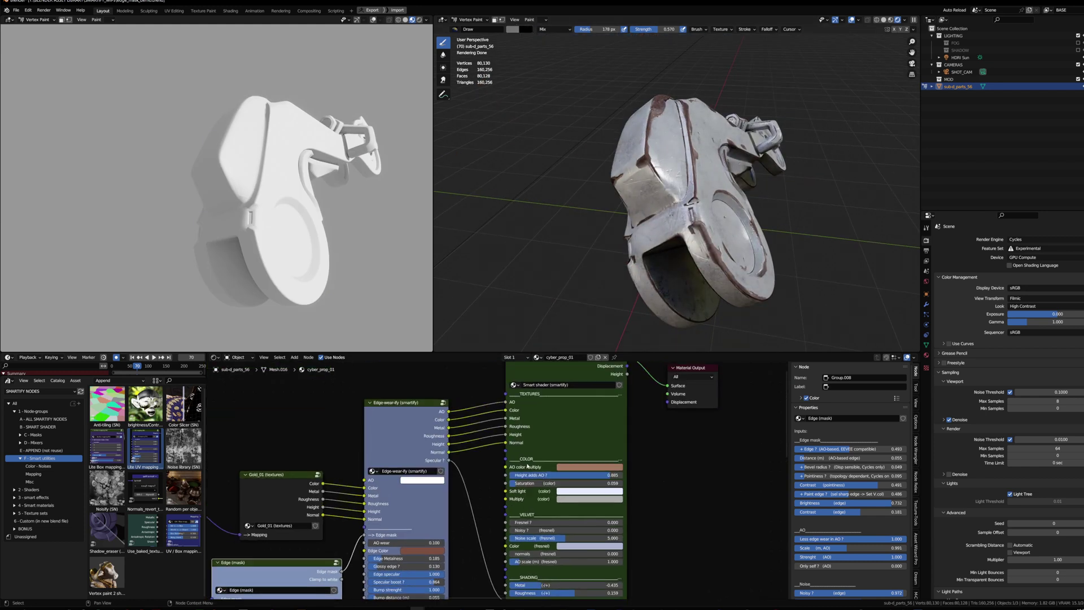
Examine the recolored edge wear on the model and return to the Edge mask node in the node tree.
{"action": "middle_click_drag", "start_coordinate": [528, 434], "coordinate": [505, 471]}
{"action": "left_click_drag", "start_coordinate": [519, 398], "coordinate": [518, 407]}
{"action": "scroll", "coordinate": [519, 408], "scroll_direction": "down", "scroll_amount": 4}
{"action": "middle_click_drag", "start_coordinate": [519, 407], "coordinate": [559, 379]}
{"action": "scroll", "coordinate": [527, 428], "scroll_direction": "down", "scroll_amount": 2}
{"action": "scroll", "coordinate": [511, 438], "scroll_direction": "up", "scroll_amount": 3}
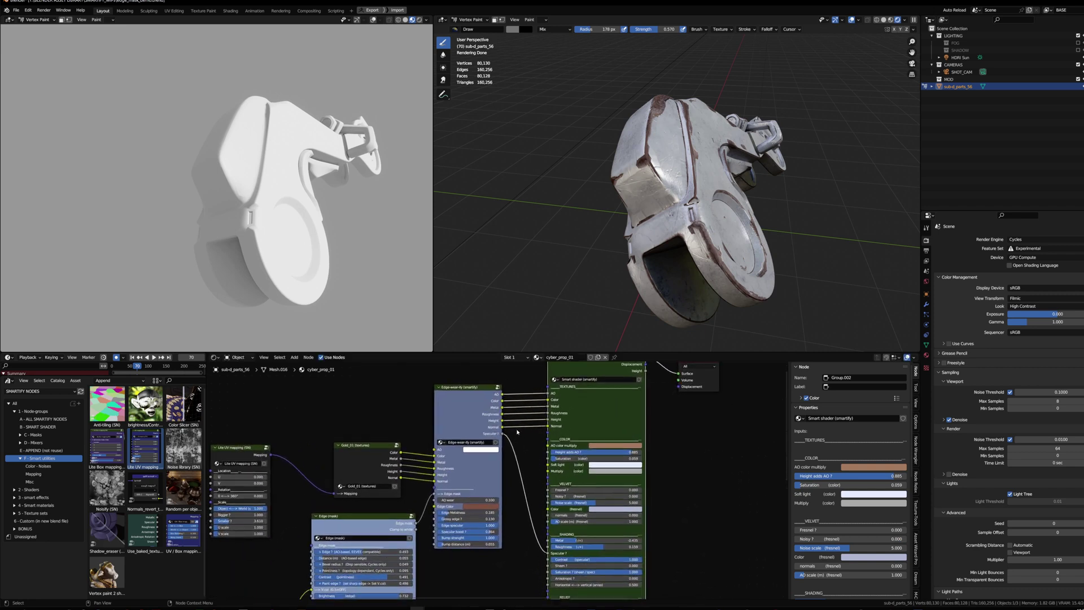
{"action": "middle_click_drag", "start_coordinate": [361, 226], "coordinate": [308, 238]}
{"action": "scroll", "coordinate": [308, 238], "scroll_direction": "up", "scroll_amount": 2}
{"action": "scroll", "coordinate": [431, 427], "scroll_direction": "up", "scroll_amount": 3}
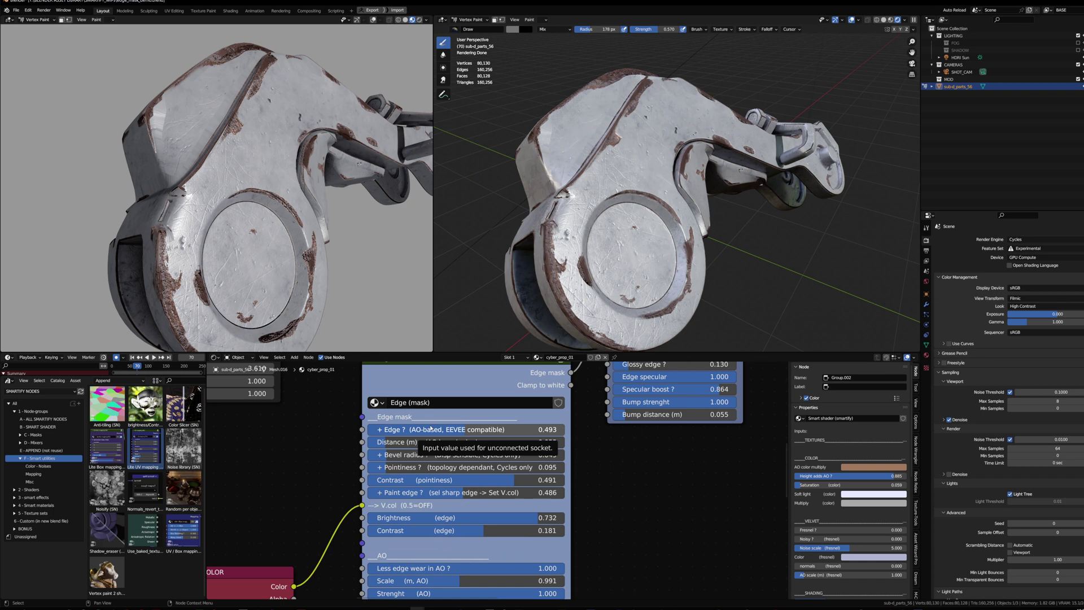
{"action": "left_click", "coordinate": [438, 375]}
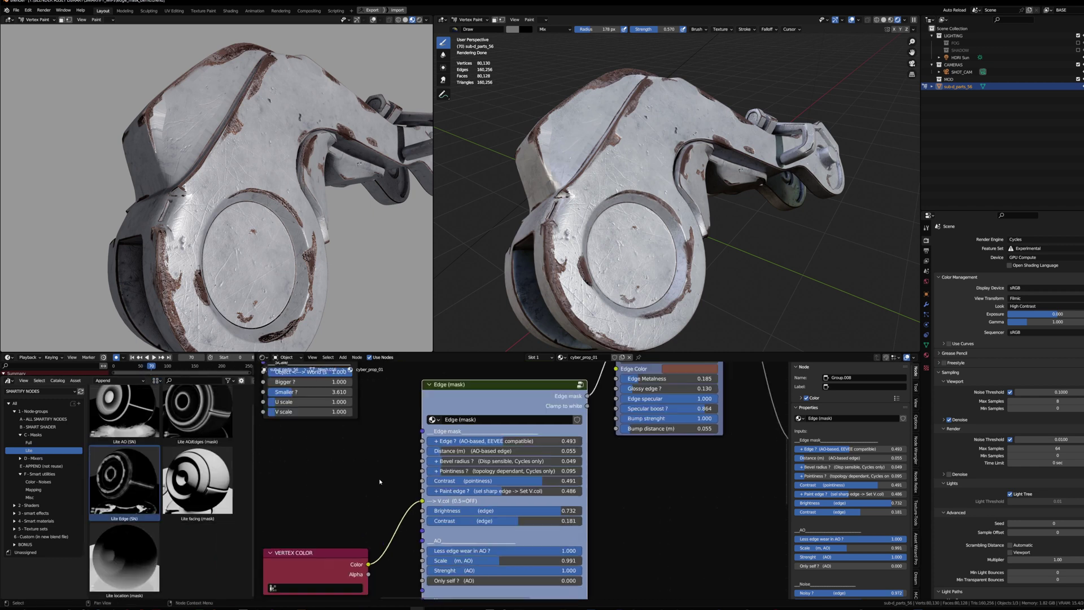
Add the Lite Edge (SN) node from the Lite masks category to an empty spot beside the Vertex Color node.
{"action": "left_click_drag", "start_coordinate": [124, 483], "coordinate": [303, 476]}
{"action": "scroll", "coordinate": [303, 476], "scroll_direction": "up", "scroll_amount": 6}
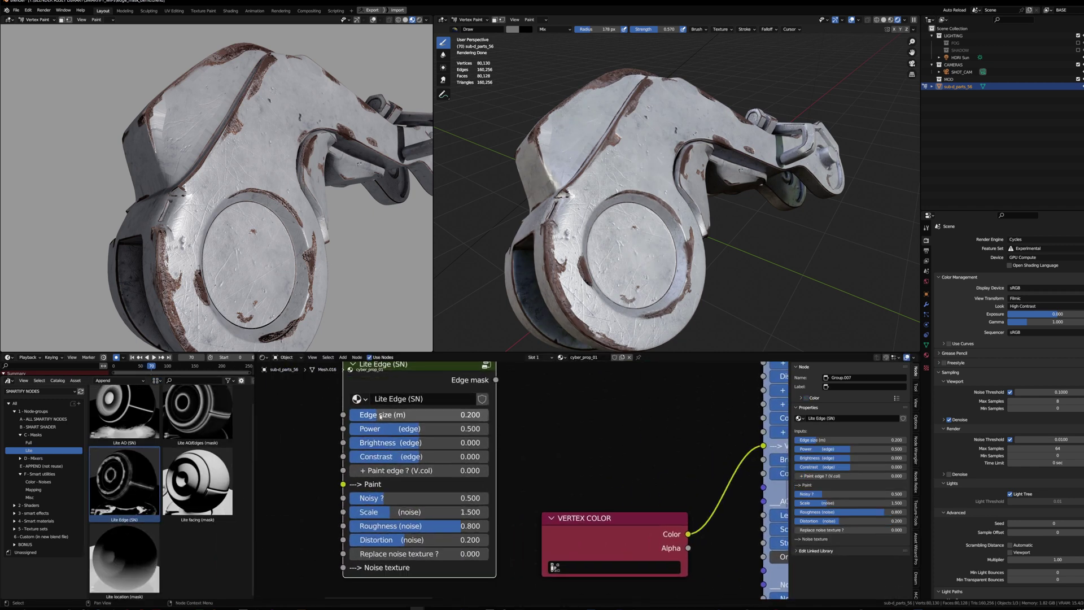
{"action": "middle_click_drag", "start_coordinate": [403, 403], "coordinate": [404, 414]}
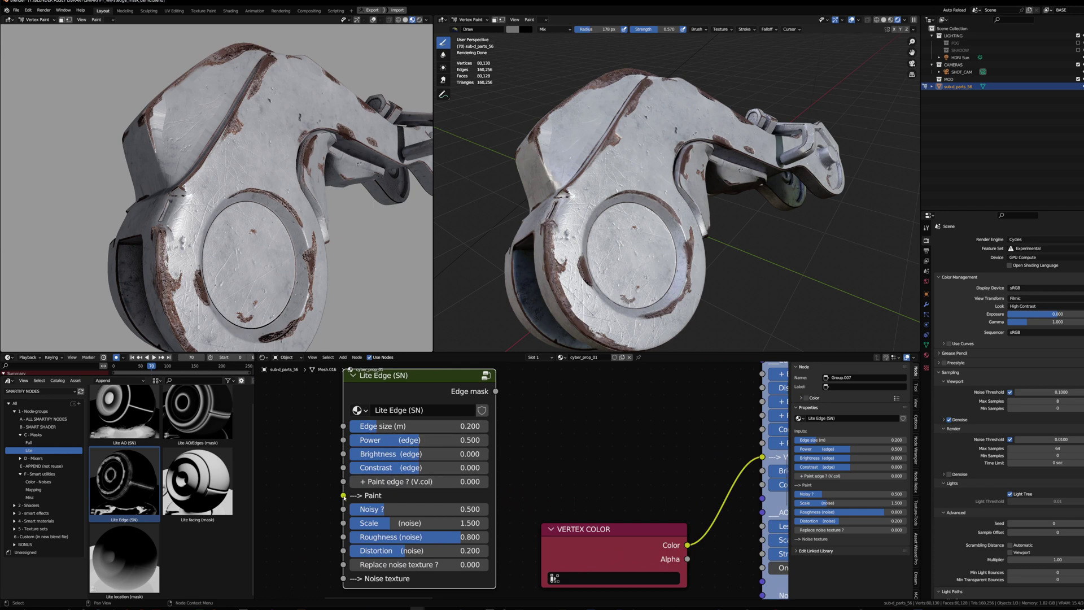
{"action": "scroll", "coordinate": [432, 437], "scroll_direction": "down", "scroll_amount": 1}
{"action": "left_click_drag", "start_coordinate": [426, 405], "coordinate": [422, 400]}
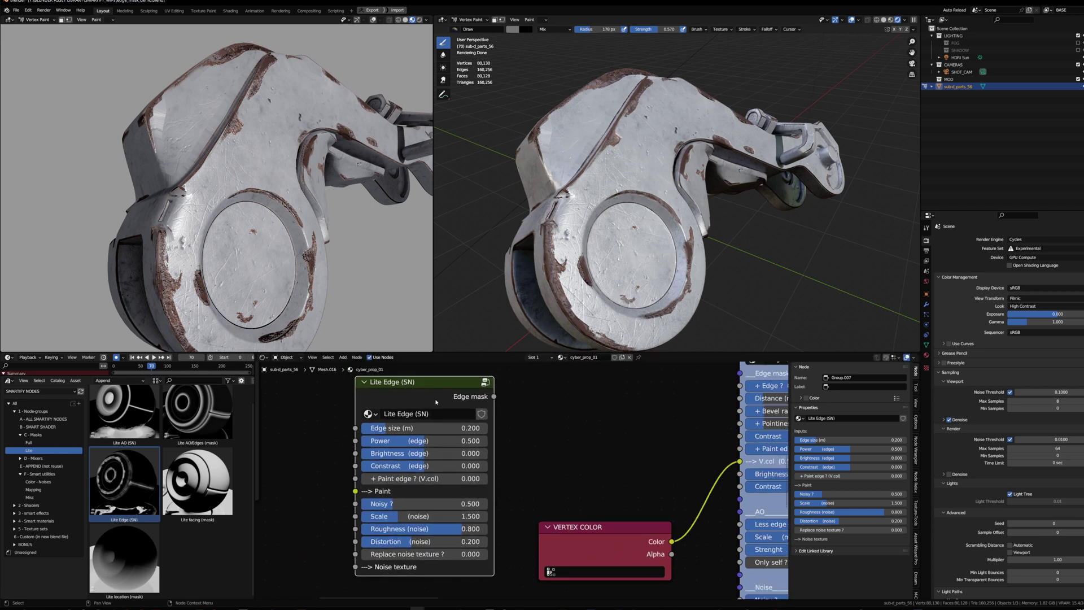
{"action": "scroll", "coordinate": [436, 402], "scroll_direction": "down", "scroll_amount": 1}
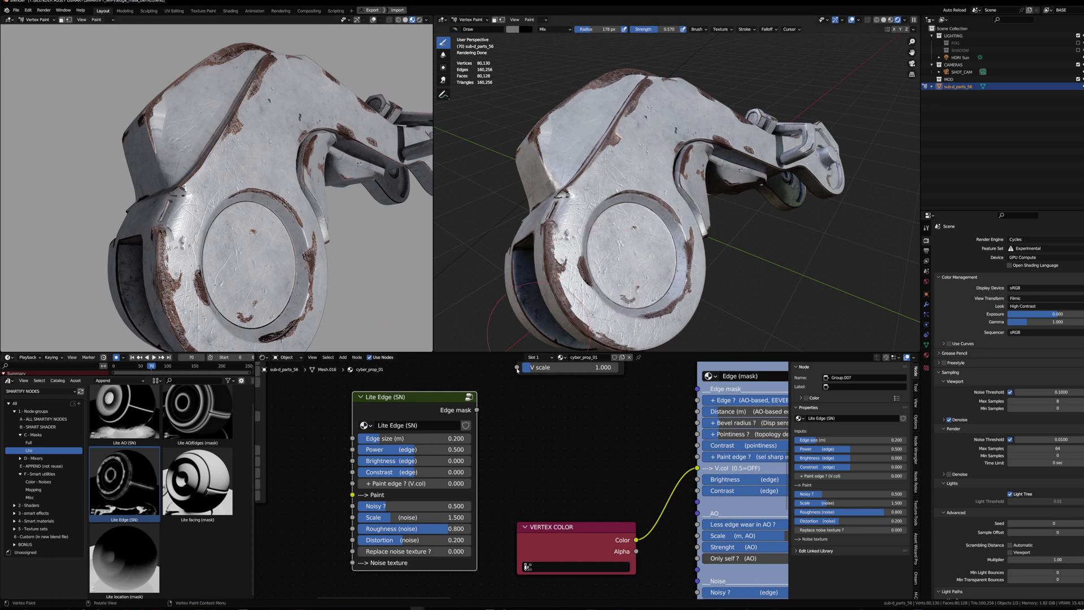
{"action": "left_click_drag", "start_coordinate": [431, 403], "coordinate": [422, 422]}
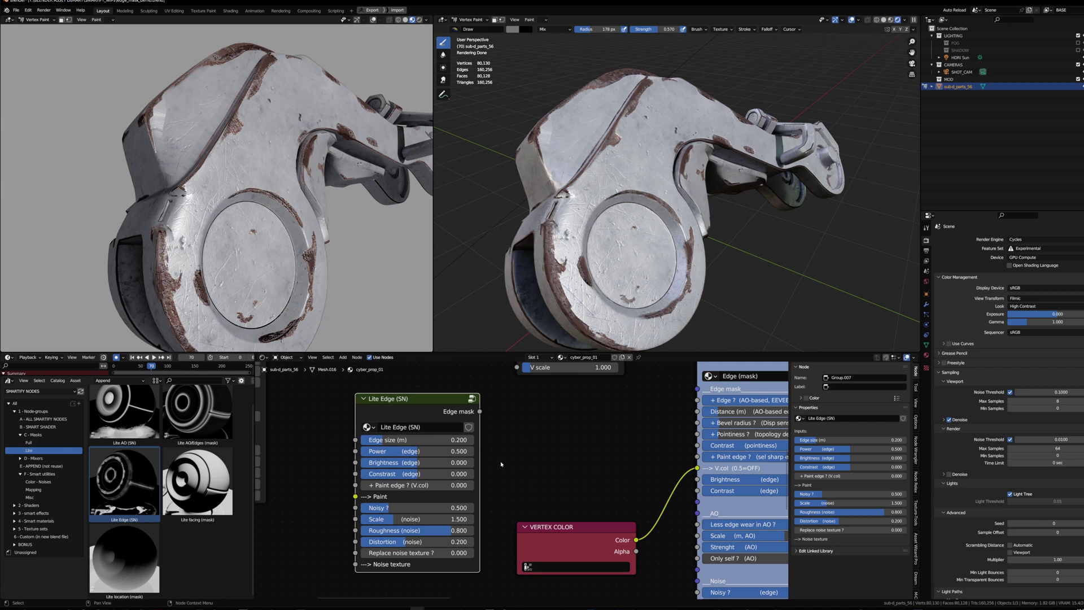
Compare the lite node's settings with the full Edge mask node and view the whole node tree.
{"action": "middle_click_drag", "start_coordinate": [689, 446], "coordinate": [428, 448]}
{"action": "scroll", "coordinate": [435, 440], "scroll_direction": "down", "scroll_amount": 5}
{"action": "left_click_drag", "start_coordinate": [471, 380], "coordinate": [470, 371]}
{"action": "middle_click_drag", "start_coordinate": [471, 407], "coordinate": [429, 453]}
{"action": "scroll", "coordinate": [463, 419], "scroll_direction": "up", "scroll_amount": 5}
{"action": "left_click_drag", "start_coordinate": [429, 410], "coordinate": [445, 415]}
{"action": "middle_click_drag", "start_coordinate": [458, 522], "coordinate": [457, 514]}
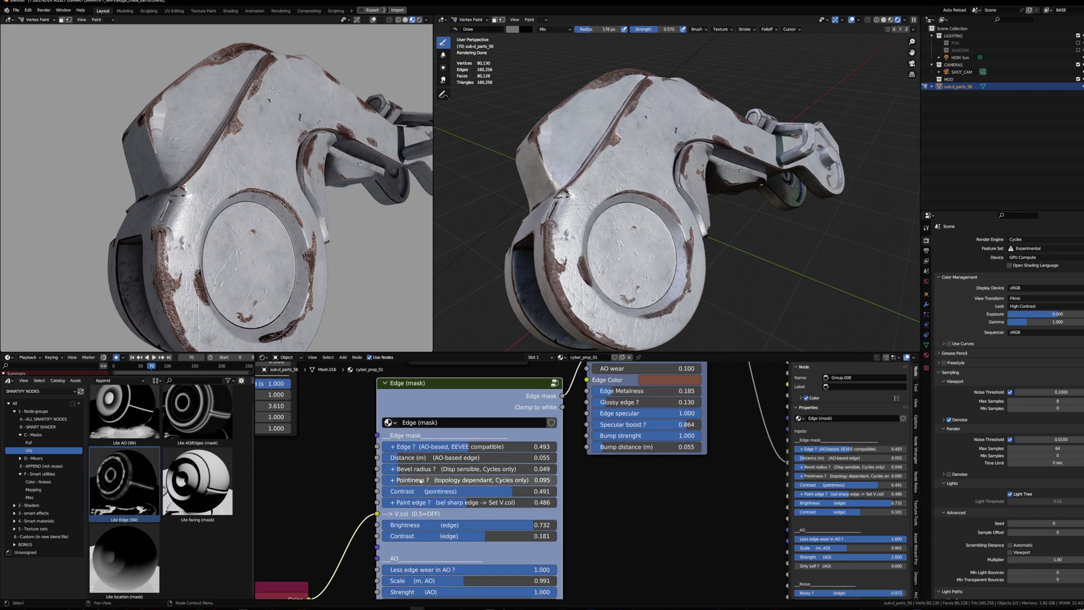
{"action": "key", "text": "Home"}
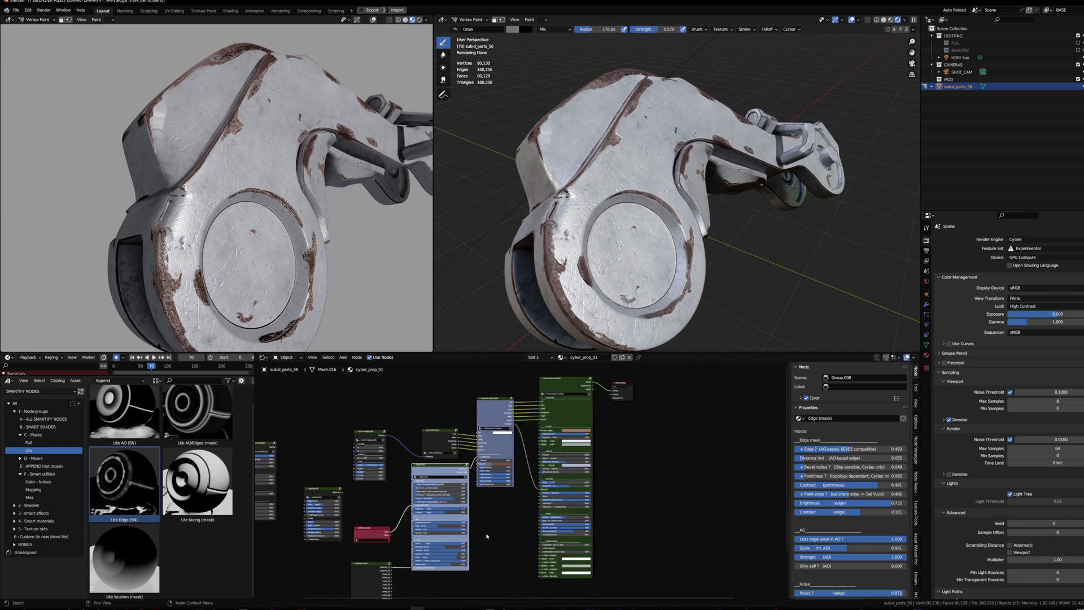